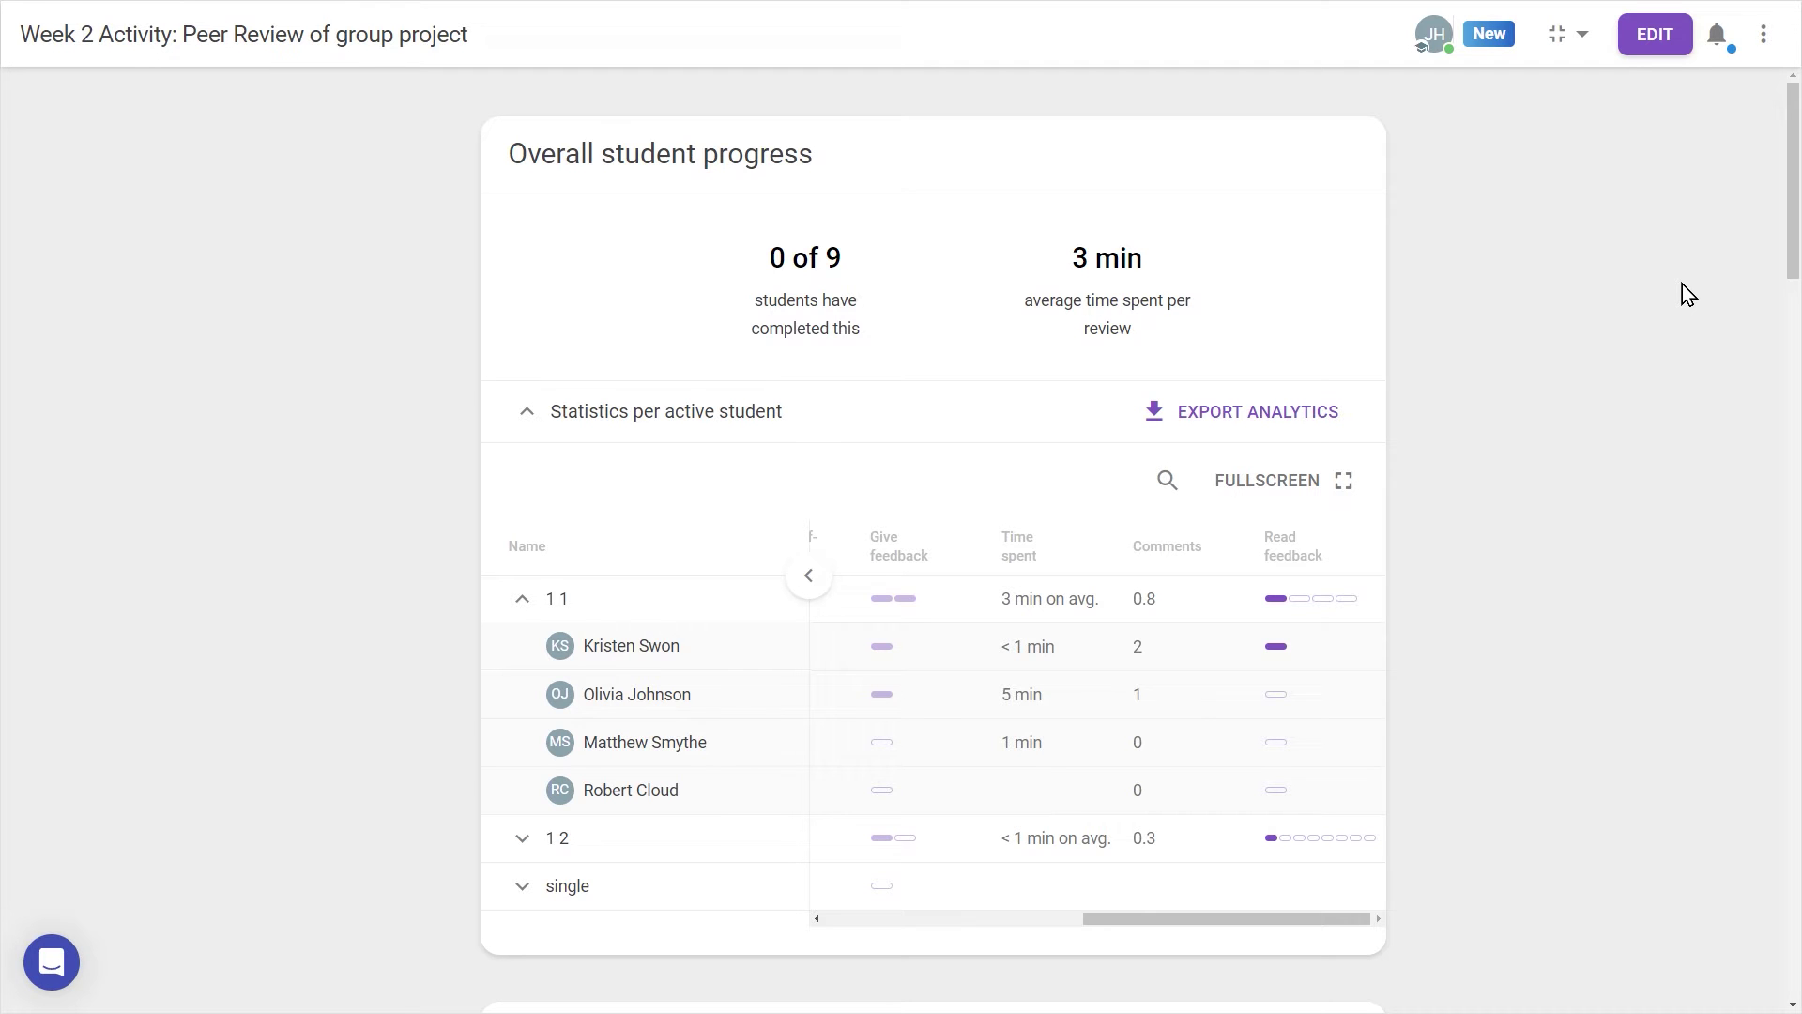
- Look through the groups and the grading table, expanding group 1 1 to list its students
{"action": "left_click_drag", "start_coordinate": [1790, 181], "coordinate": [1784, 354]}
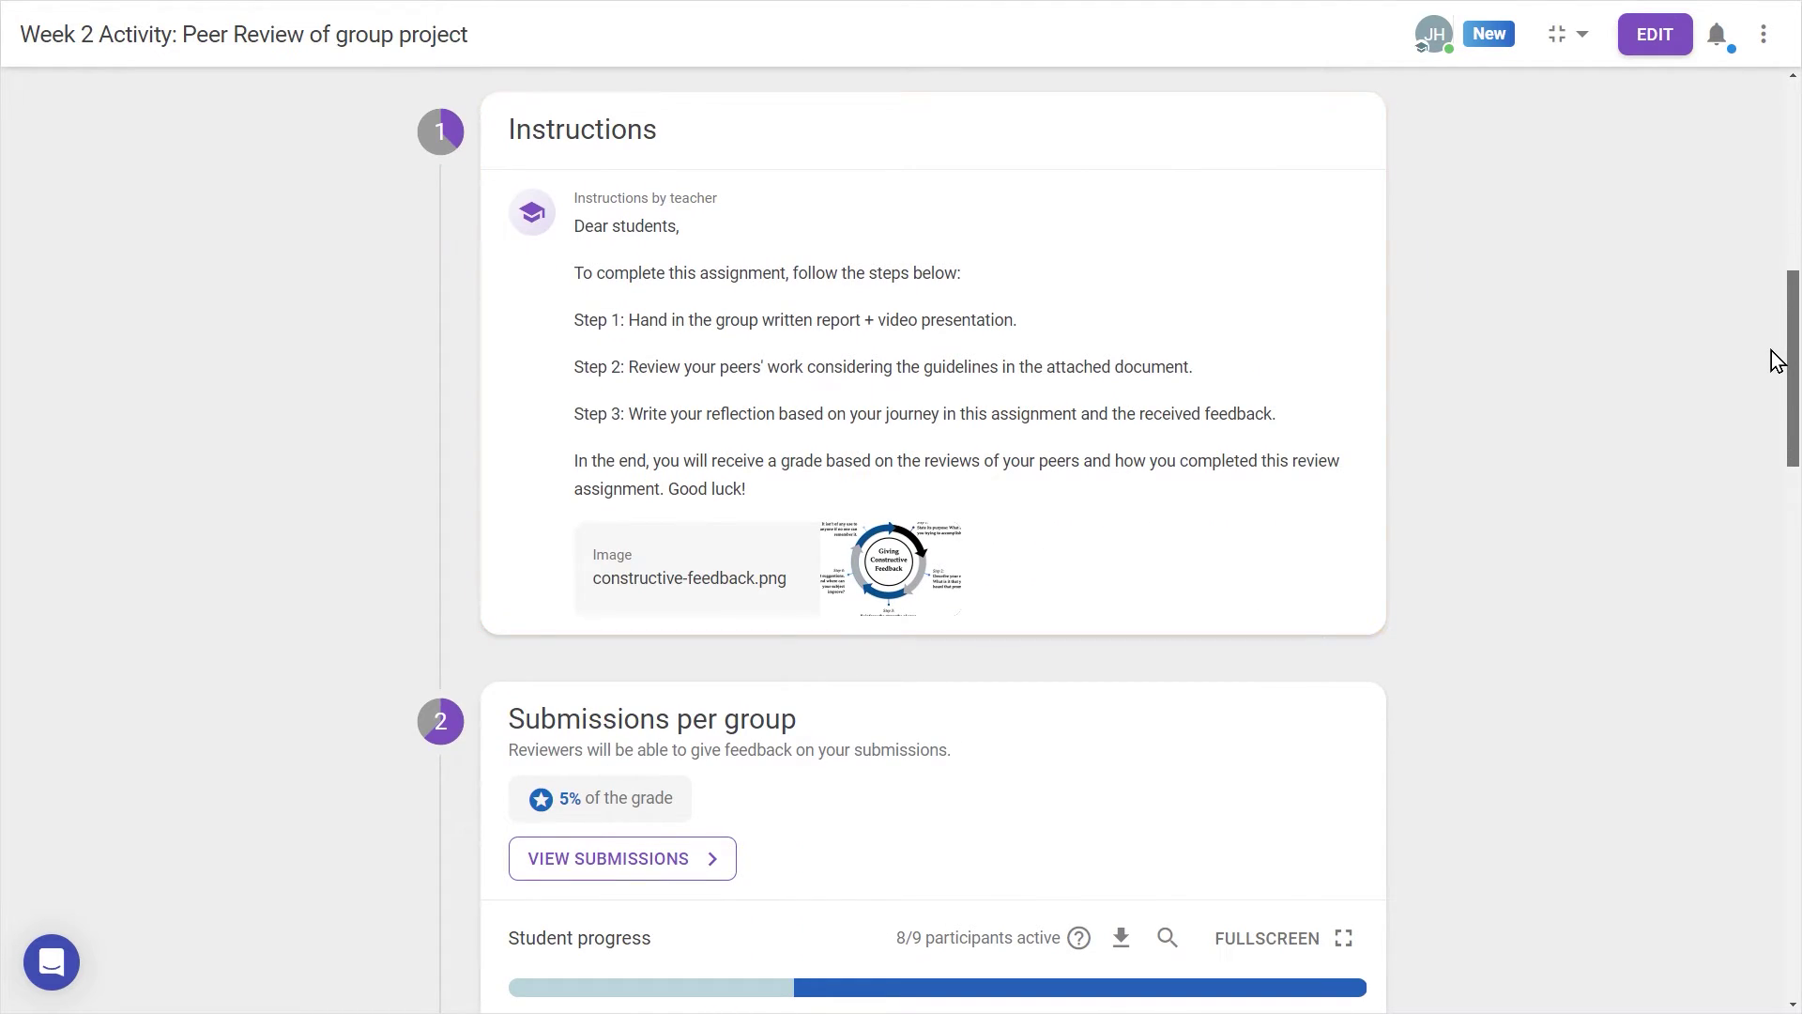
{"action": "left_click_drag", "start_coordinate": [1773, 351], "coordinate": [1767, 474]}
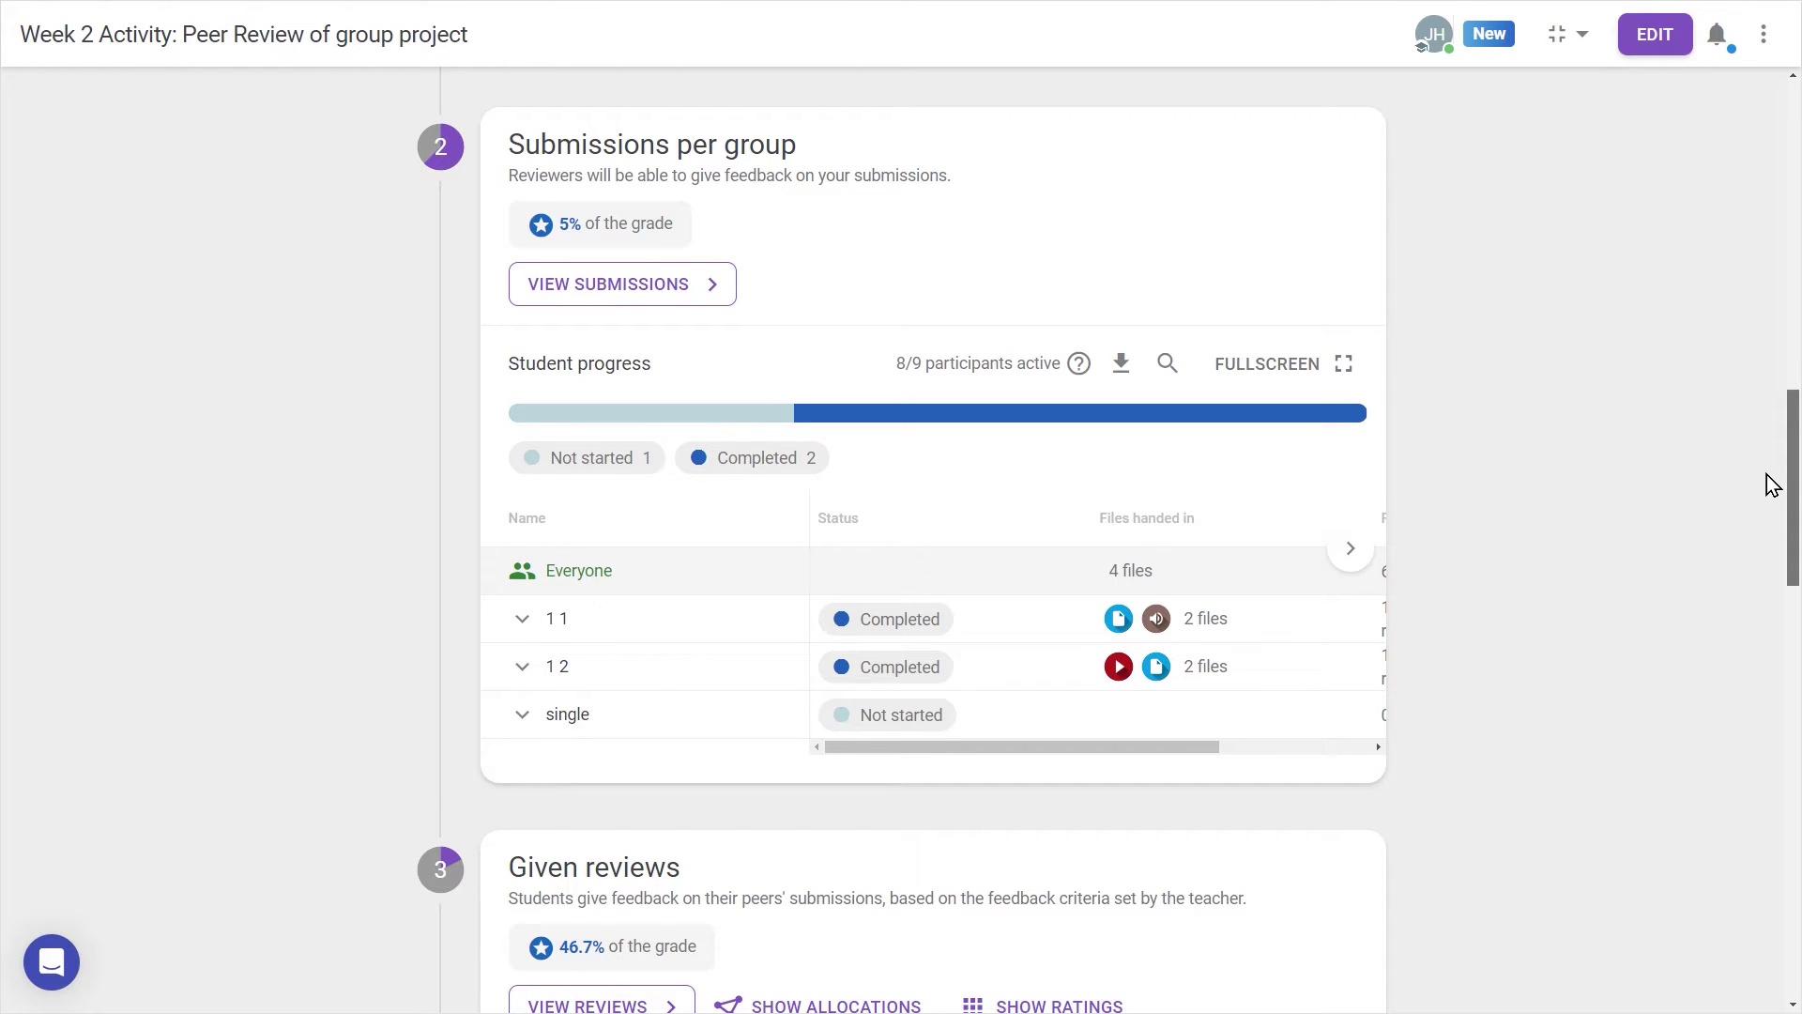
{"action": "left_click_drag", "start_coordinate": [1773, 485], "coordinate": [1774, 583]}
{"action": "left_click", "coordinate": [537, 575]}
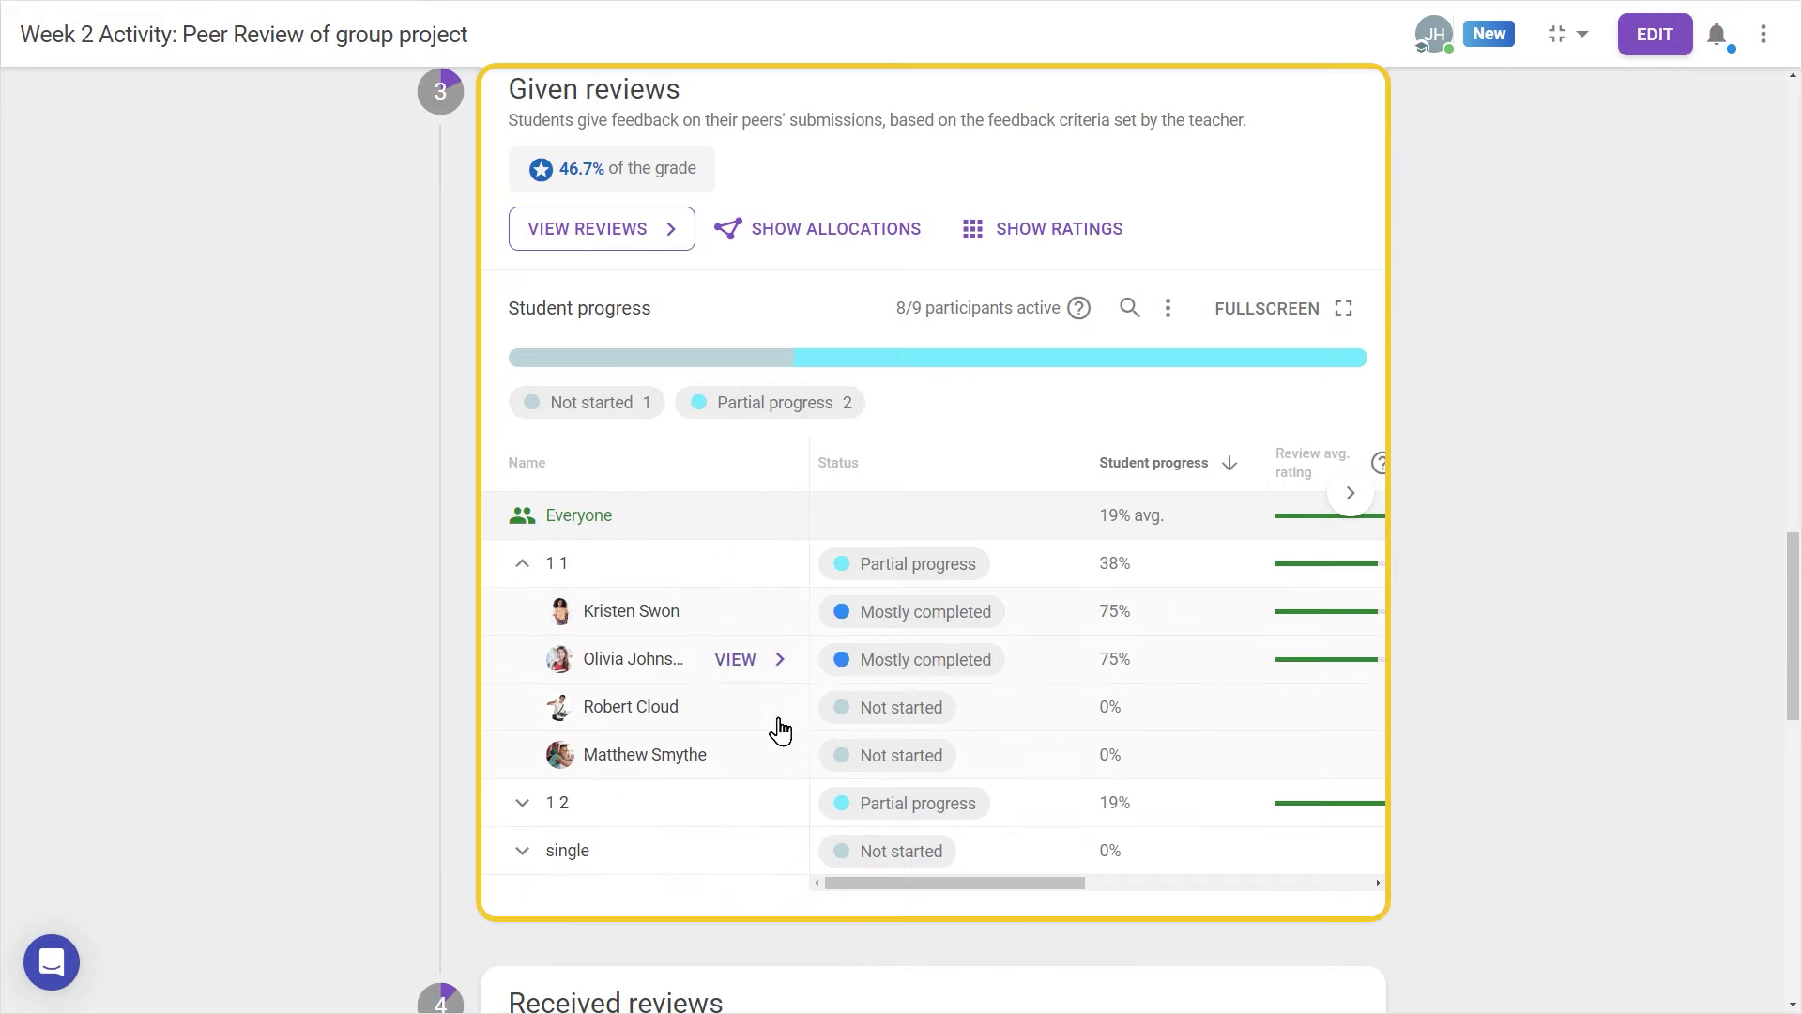
{"action": "left_click_drag", "start_coordinate": [966, 883], "coordinate": [1319, 885]}
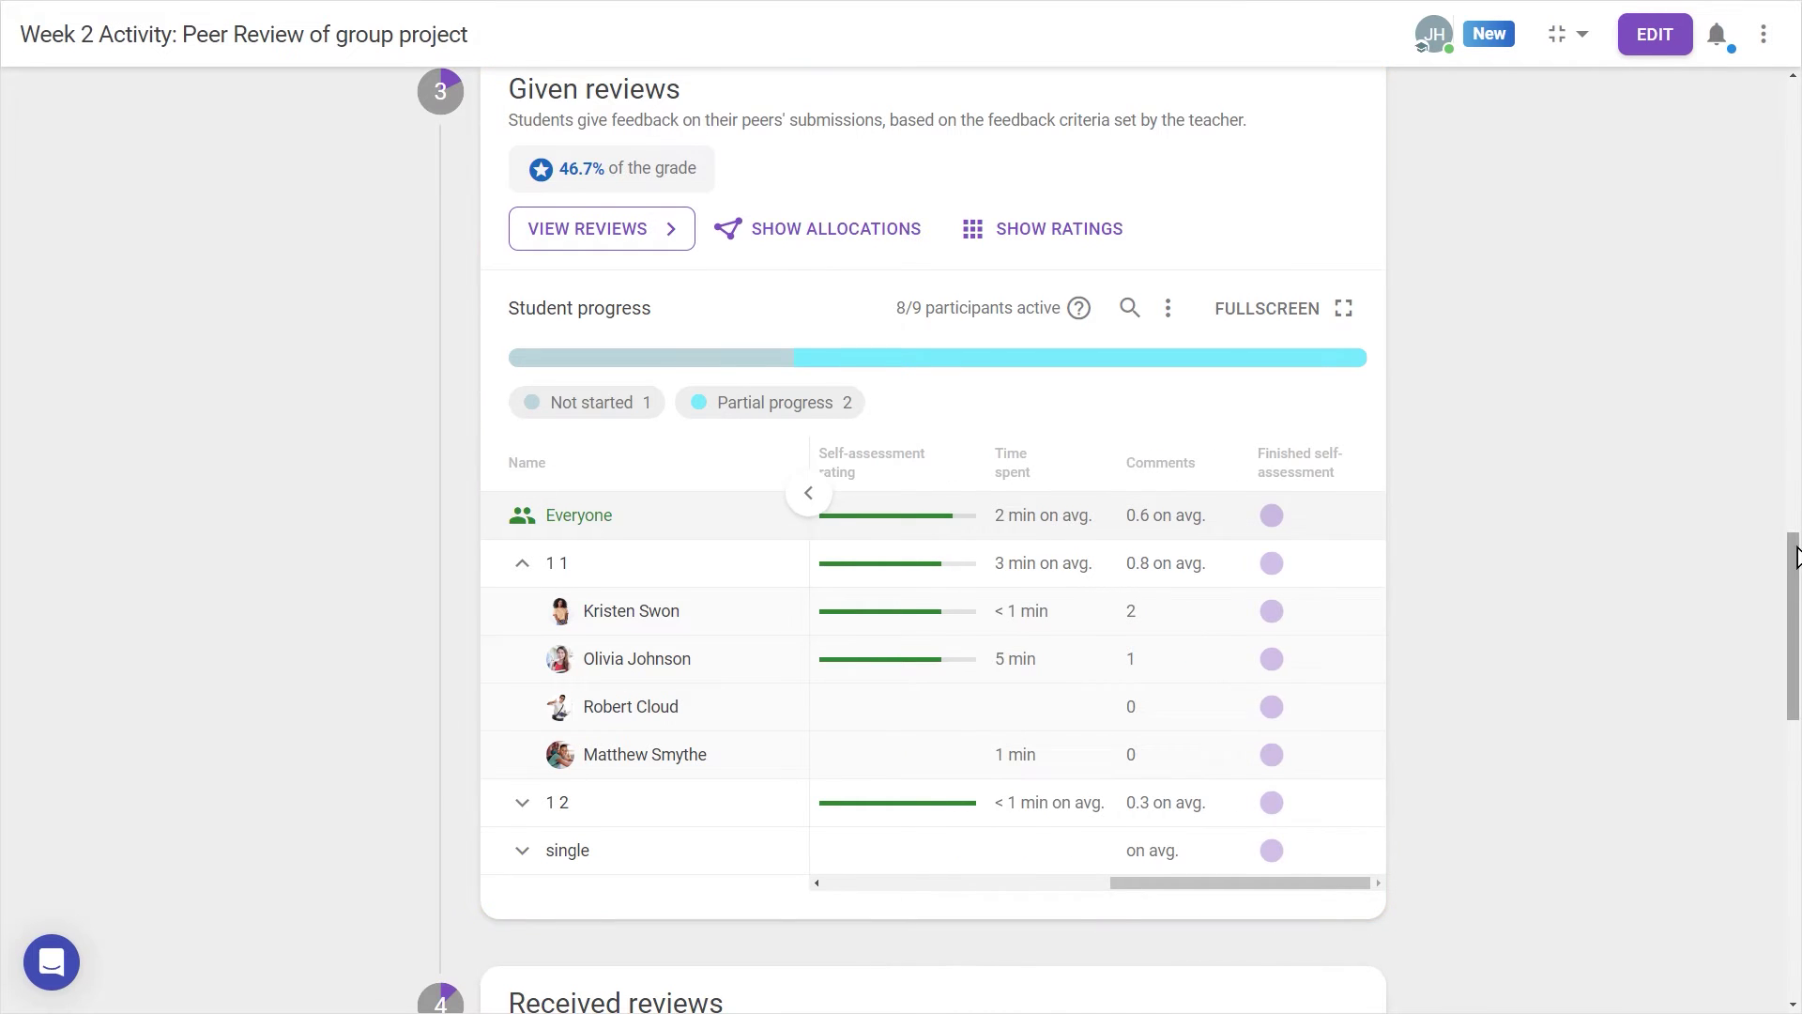
{"action": "left_click_drag", "start_coordinate": [1794, 557], "coordinate": [1790, 724]}
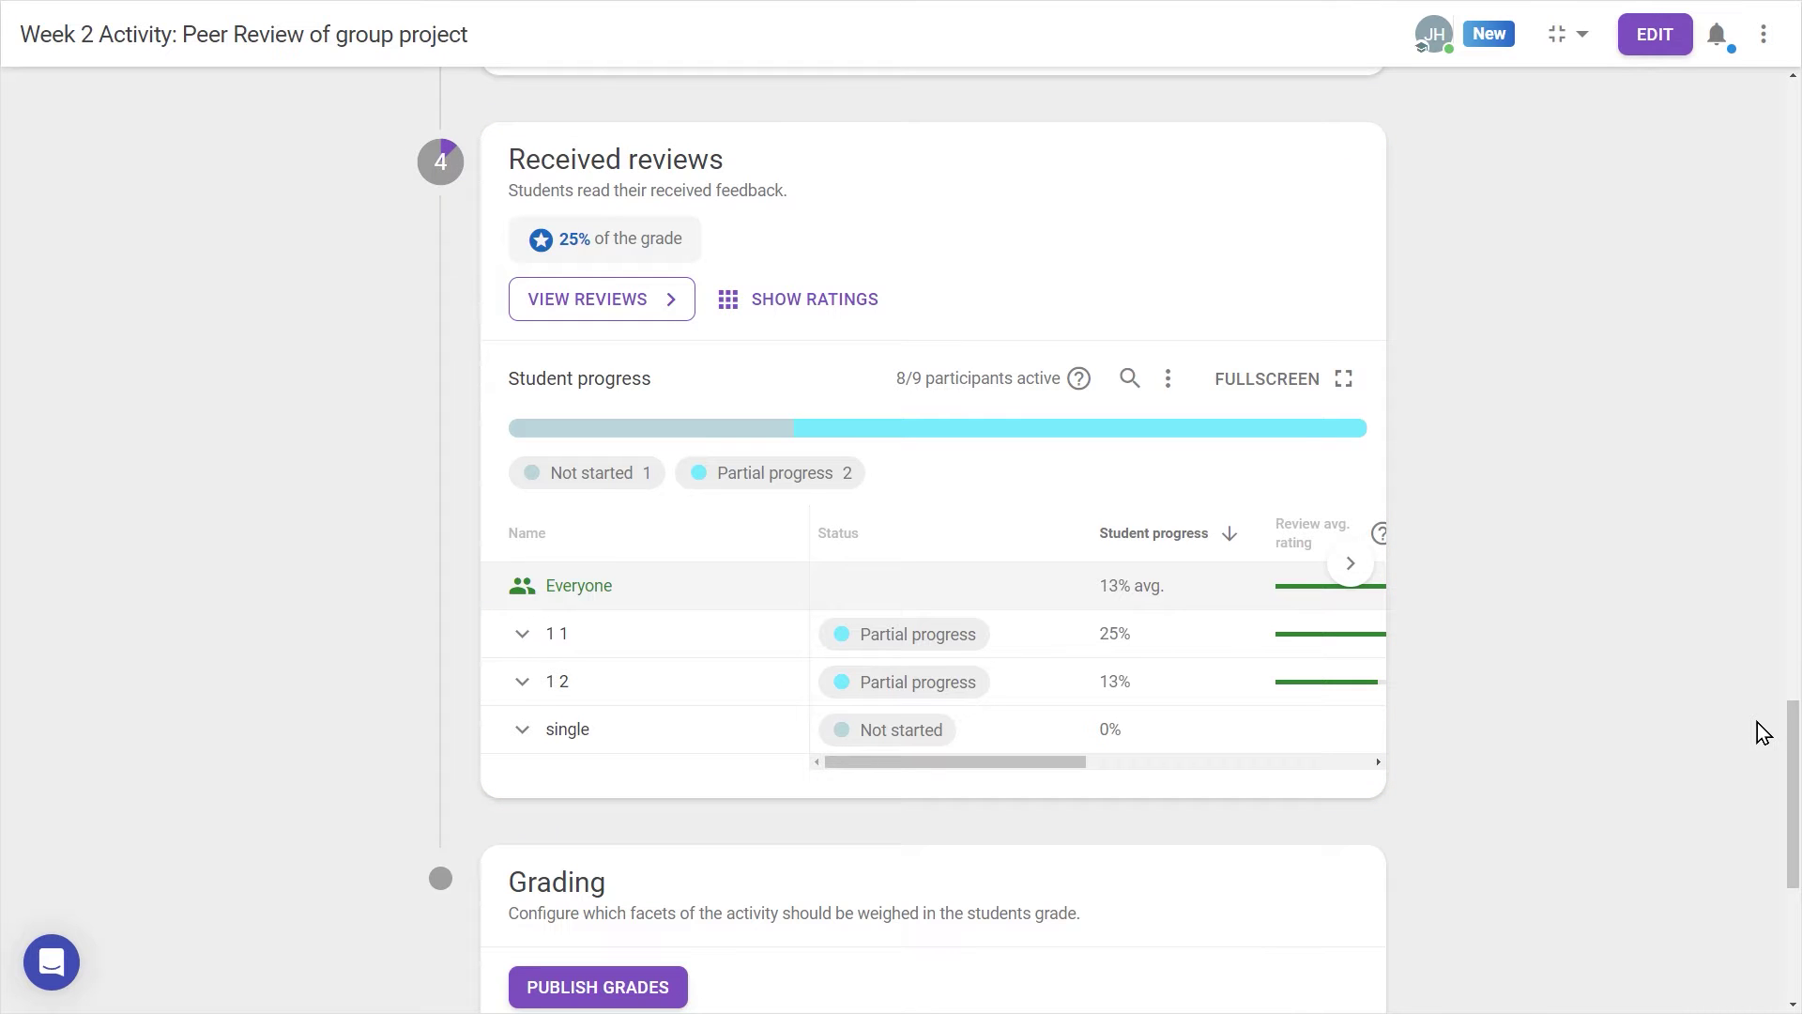
{"action": "left_click_drag", "start_coordinate": [1790, 716], "coordinate": [1784, 892]}
{"action": "left_click", "coordinate": [1256, 783]}
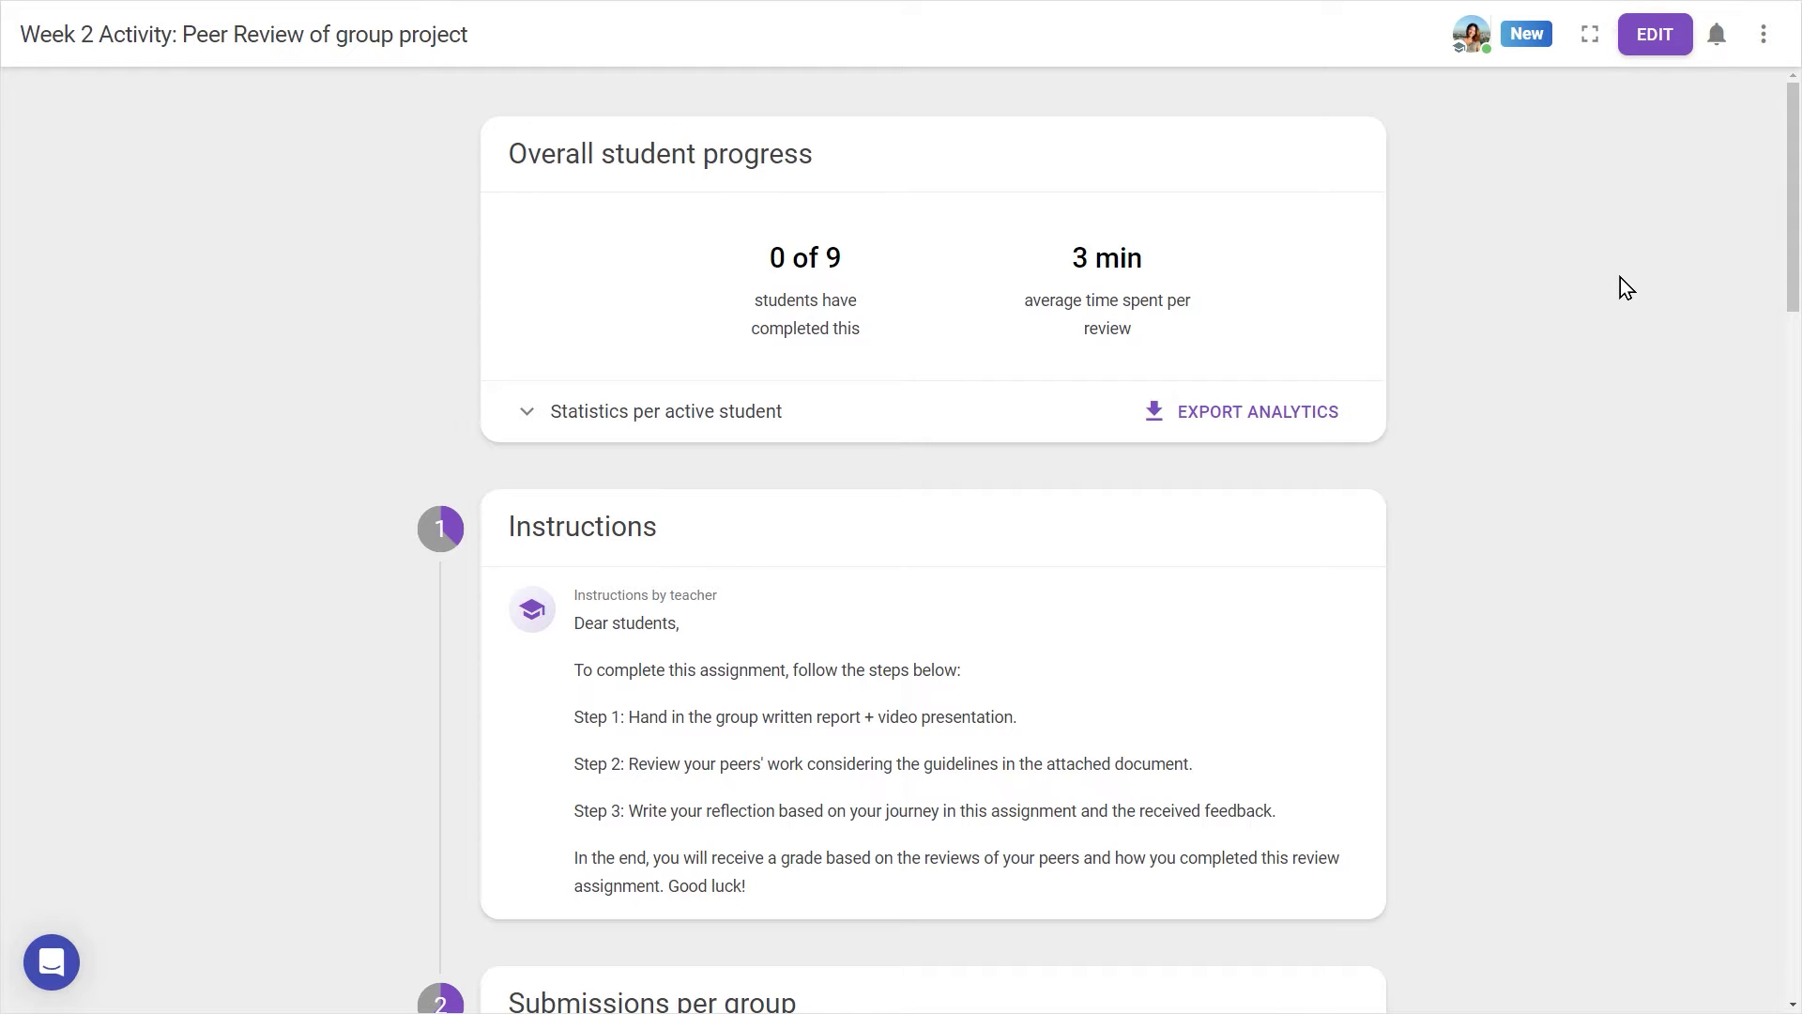
- Rename the activity to 'Week 2 Activity: Peer Review of group project'
{"action": "left_click", "coordinate": [1674, 47]}
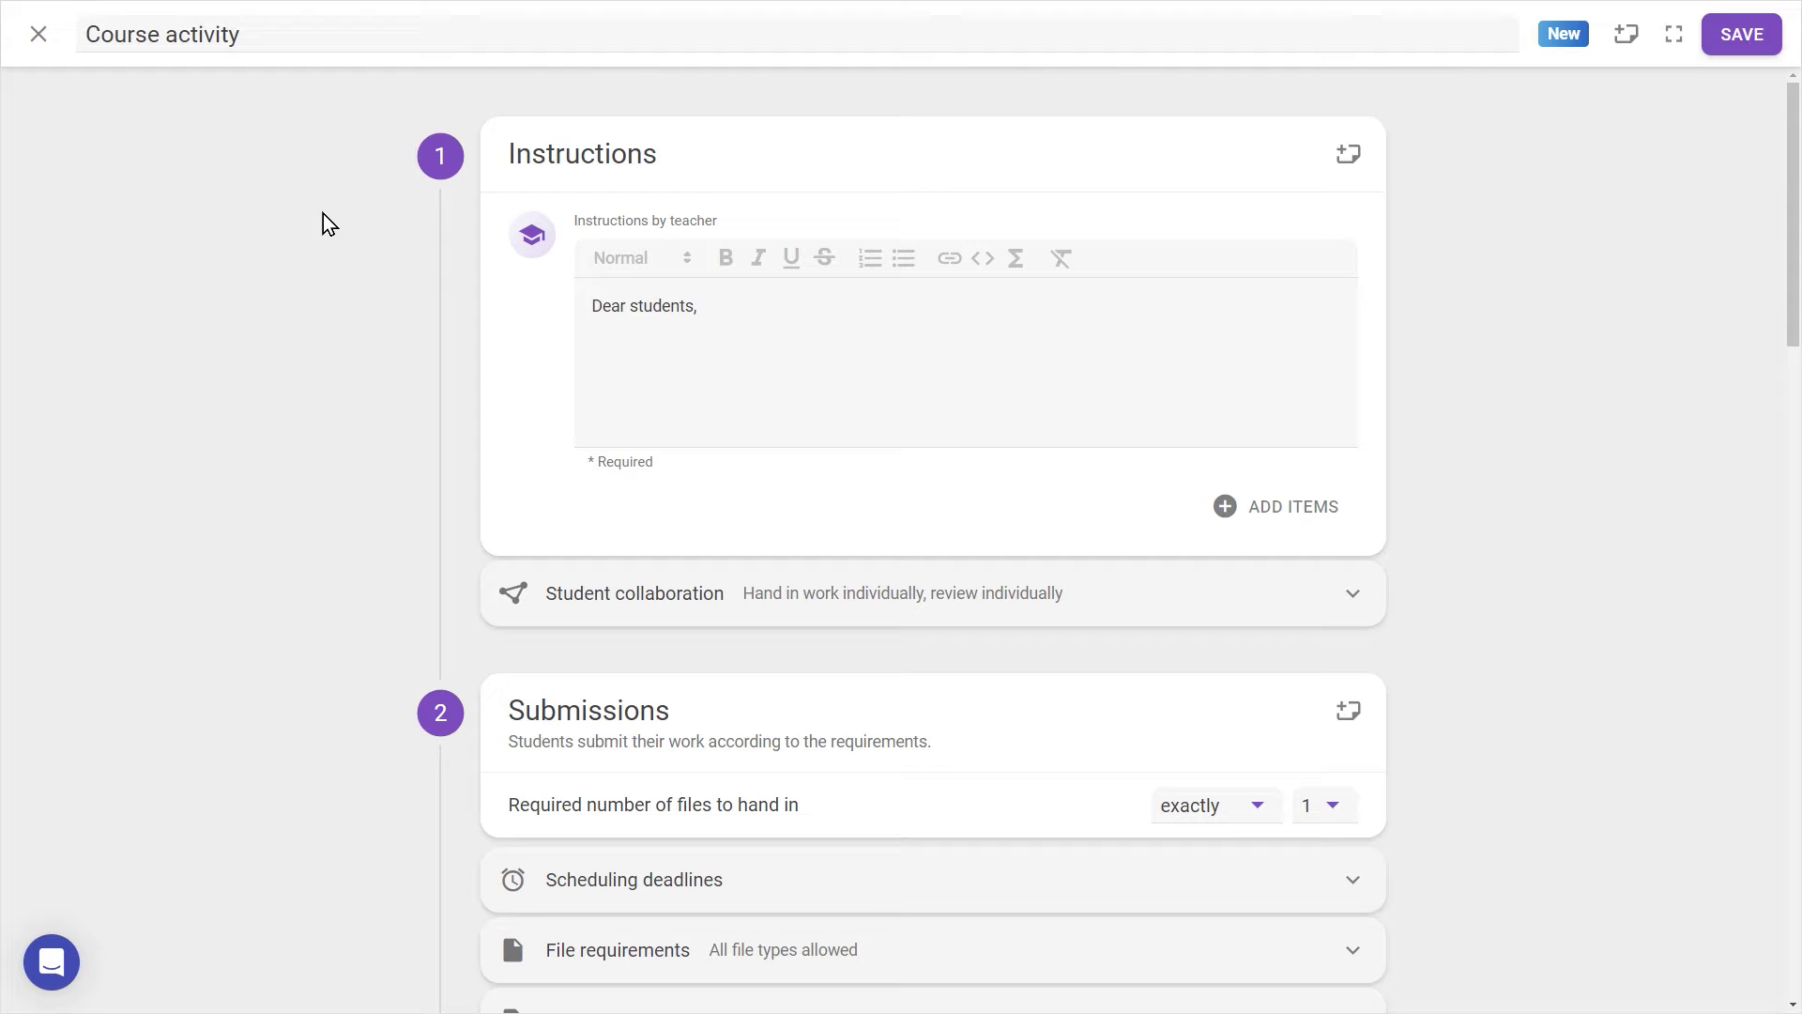
{"action": "left_click", "coordinate": [338, 38]}
{"action": "key", "text": "ctrl+a"}
{"action": "type", "text": "Week 2 Activity: Peer Review of group project"}
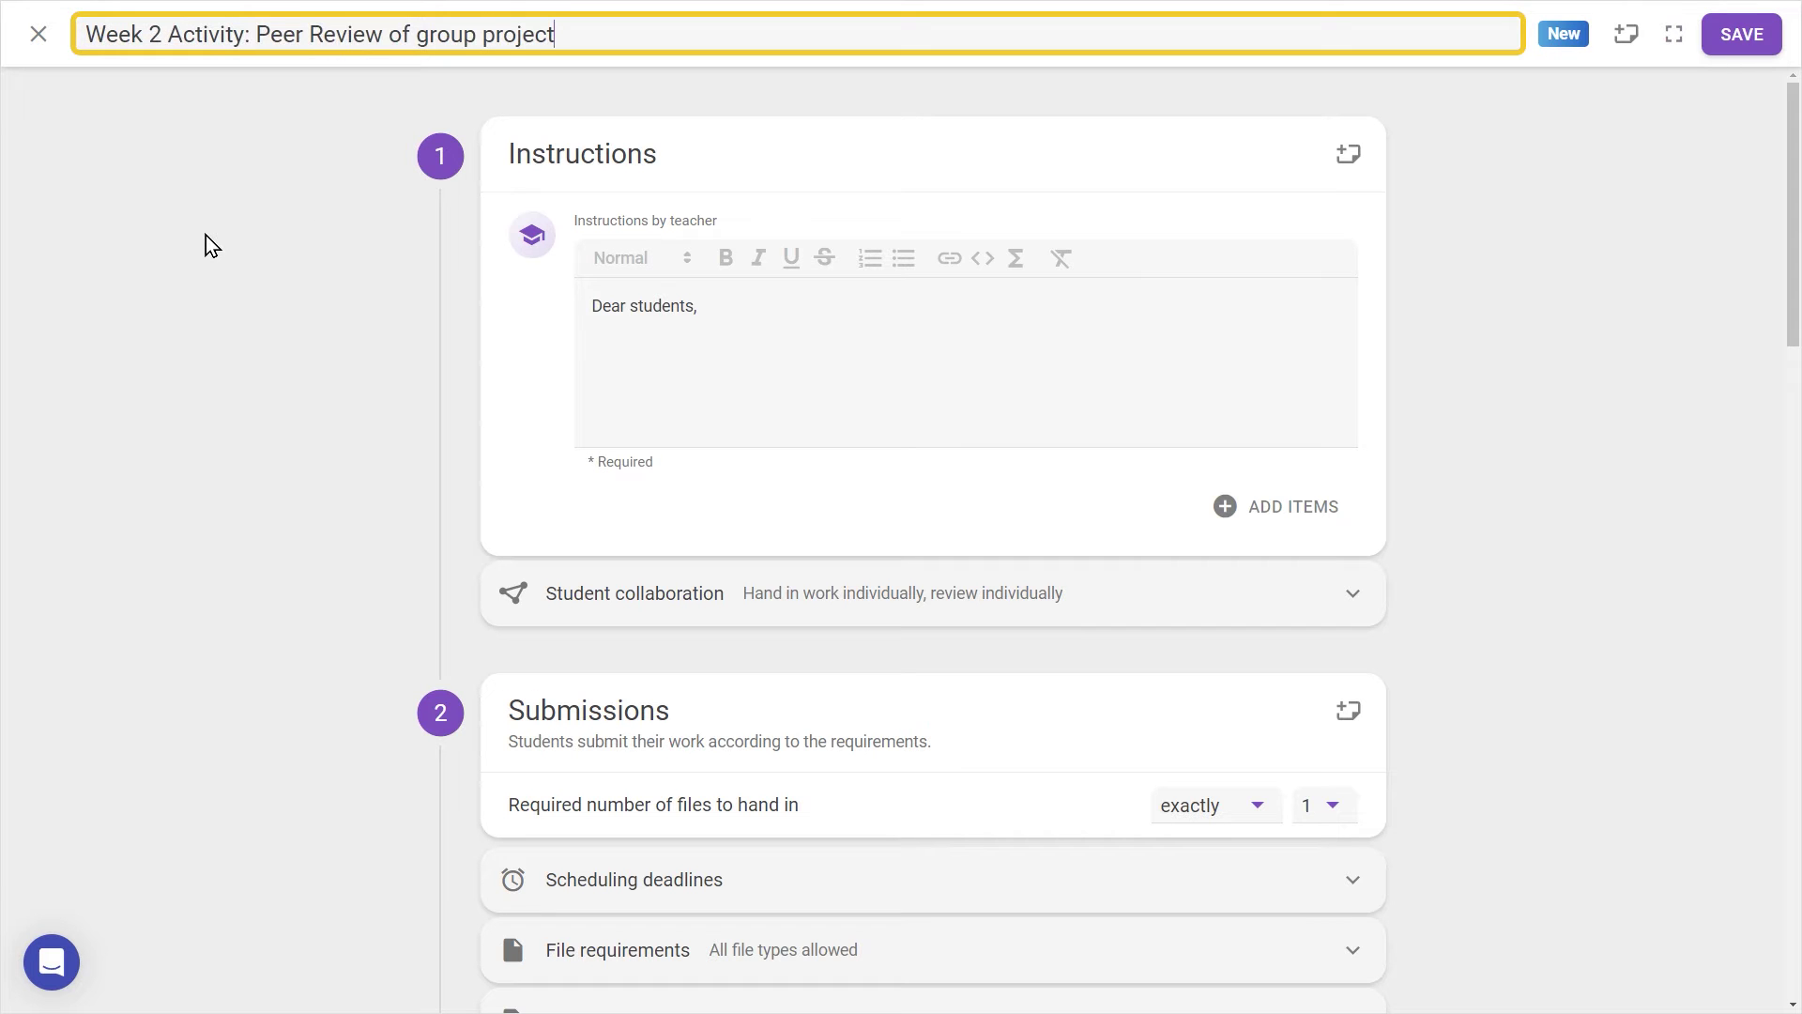
- Paste the step-by-step instructions and attach constructive-feedback.png to them
{"action": "left_click", "coordinate": [769, 322]}
{"action": "type", "text": "To complete this assignment, follow the steps below: Step 1: Hand in the group written report + video presentation. Step 2: Review your peers' work considering the guidelines in the attached document. Step 3: Write your reflection based on your journey in this assignment and the received feedback. In the end, you will receive a grade based on the reviews of your peers and how you completed this review assignment. Good luck!"}
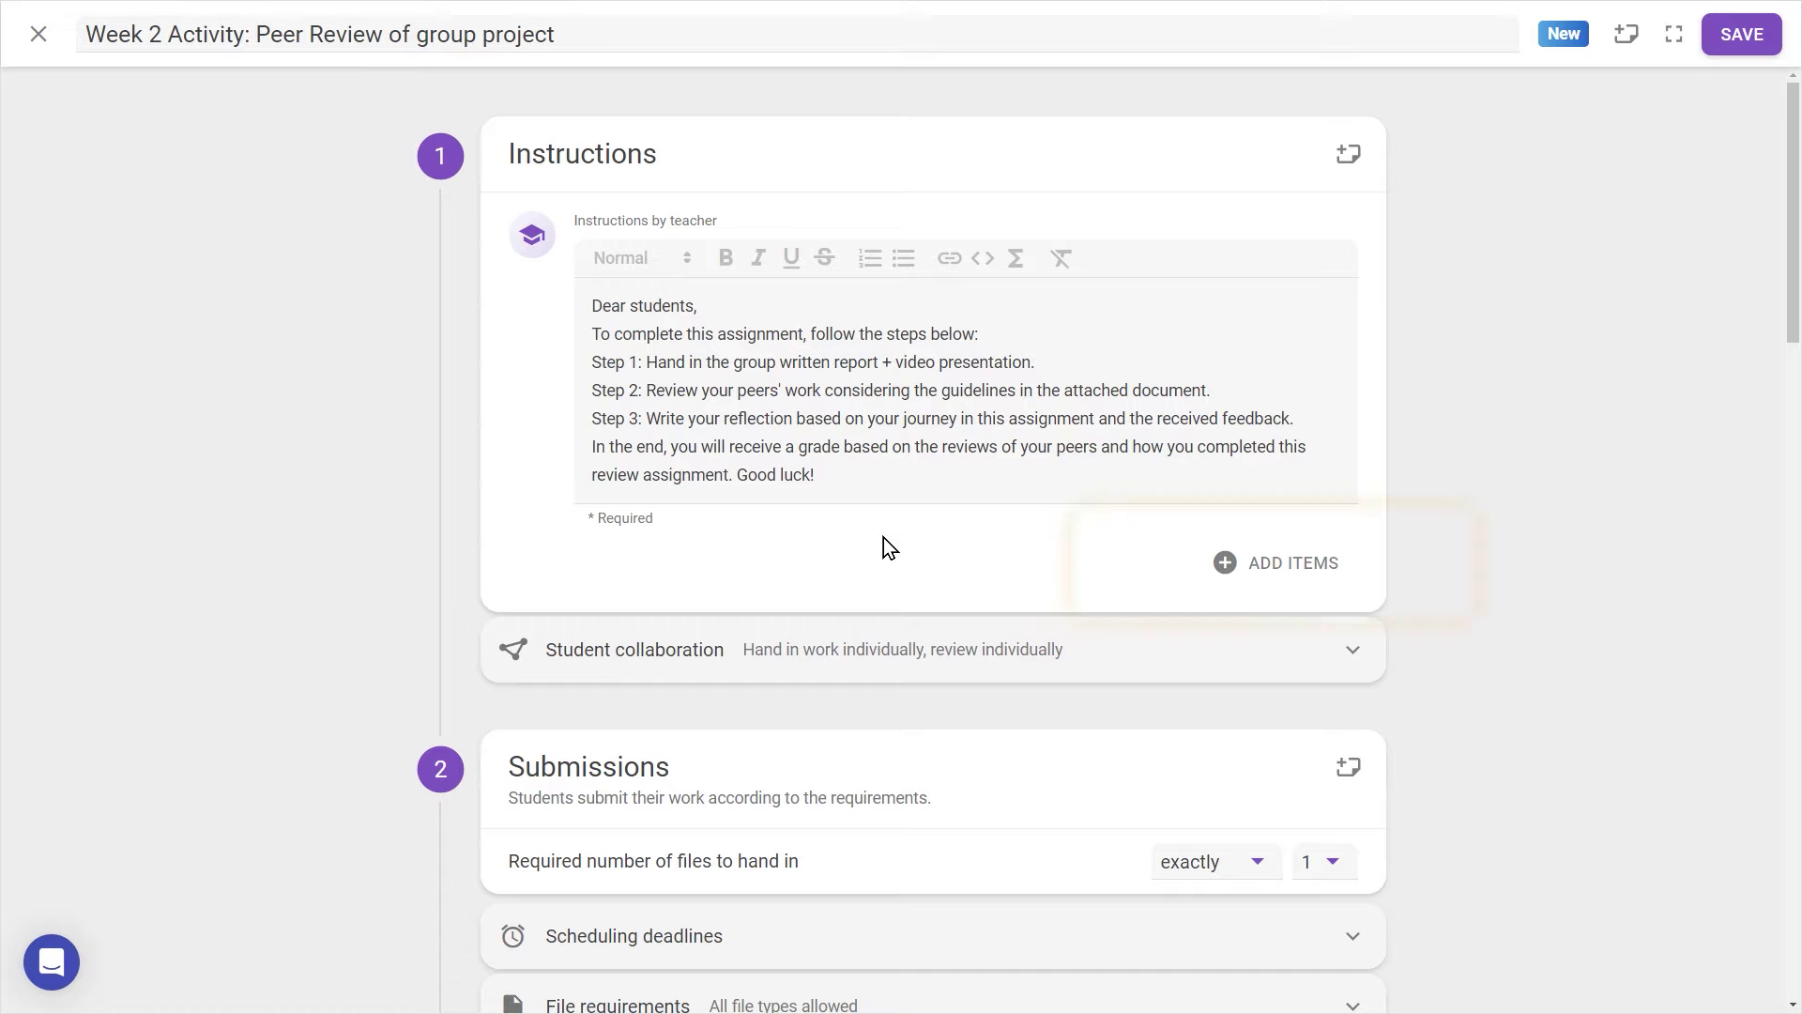
{"action": "left_click", "coordinate": [1269, 563]}
{"action": "left_click", "coordinate": [1271, 684]}
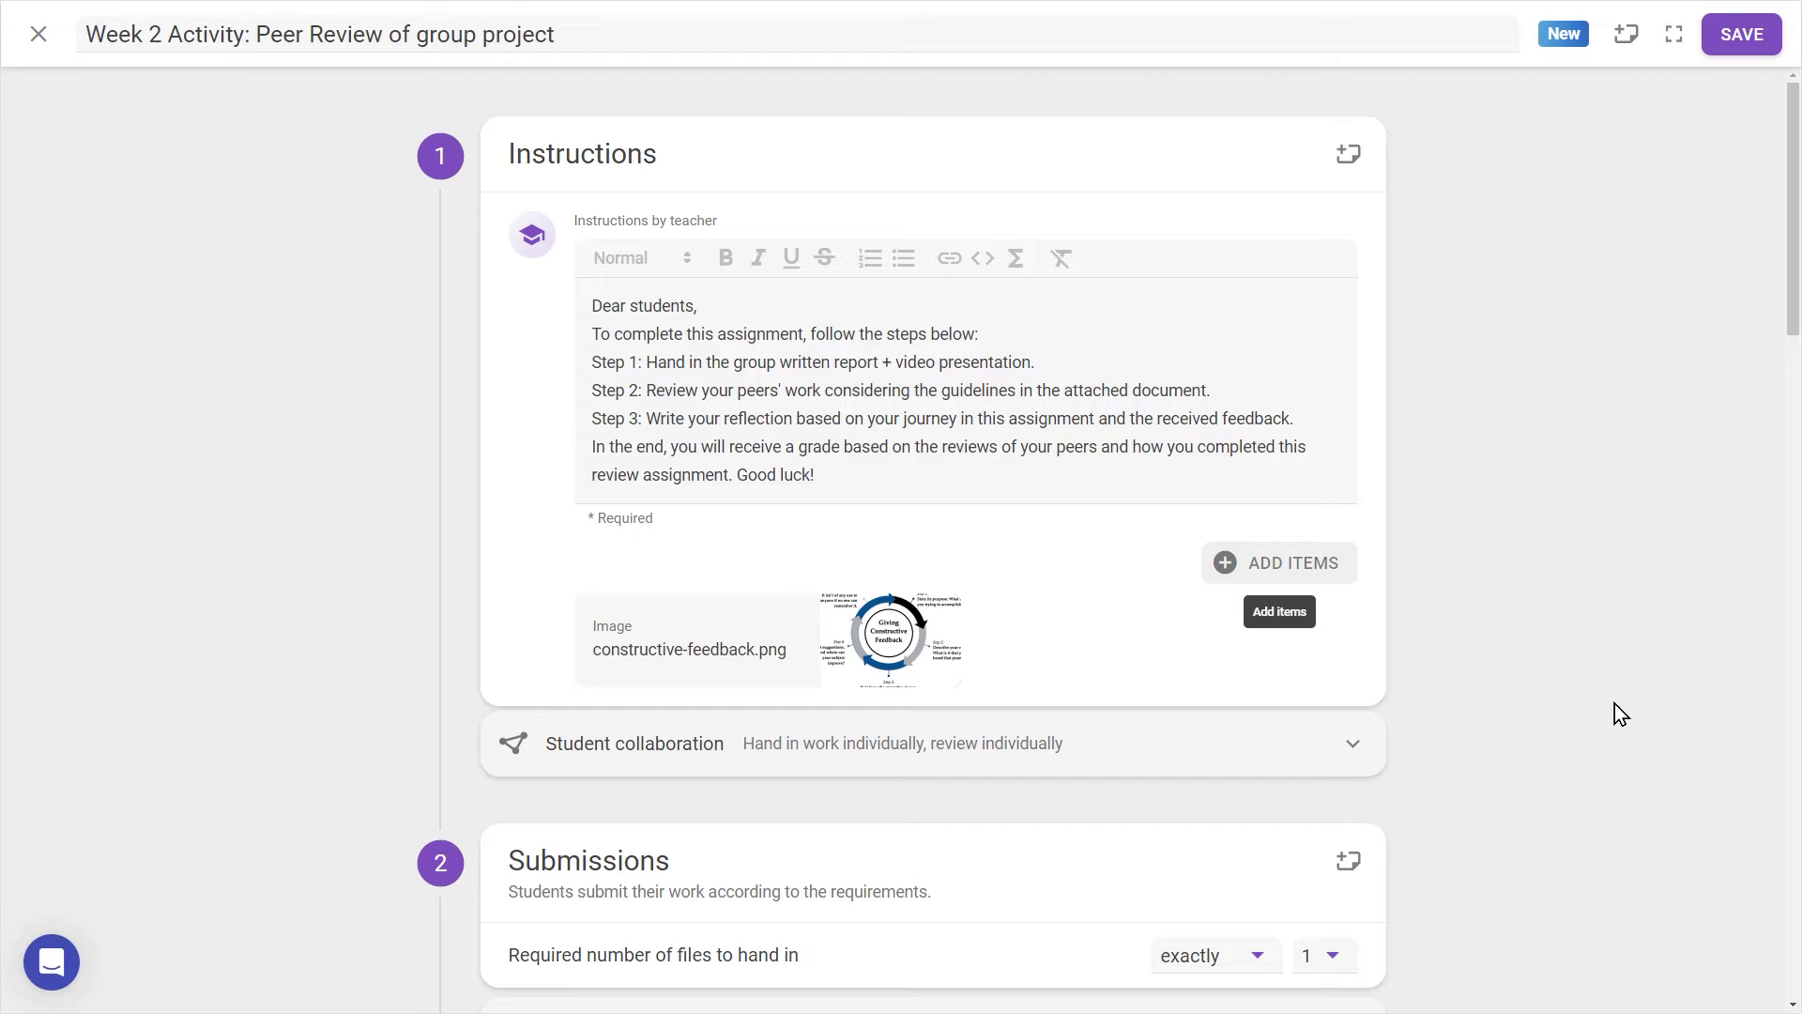
- Have students hand in and evaluate as a group, with group set 1's 3 groups participating
{"action": "left_click", "coordinate": [1354, 745]}
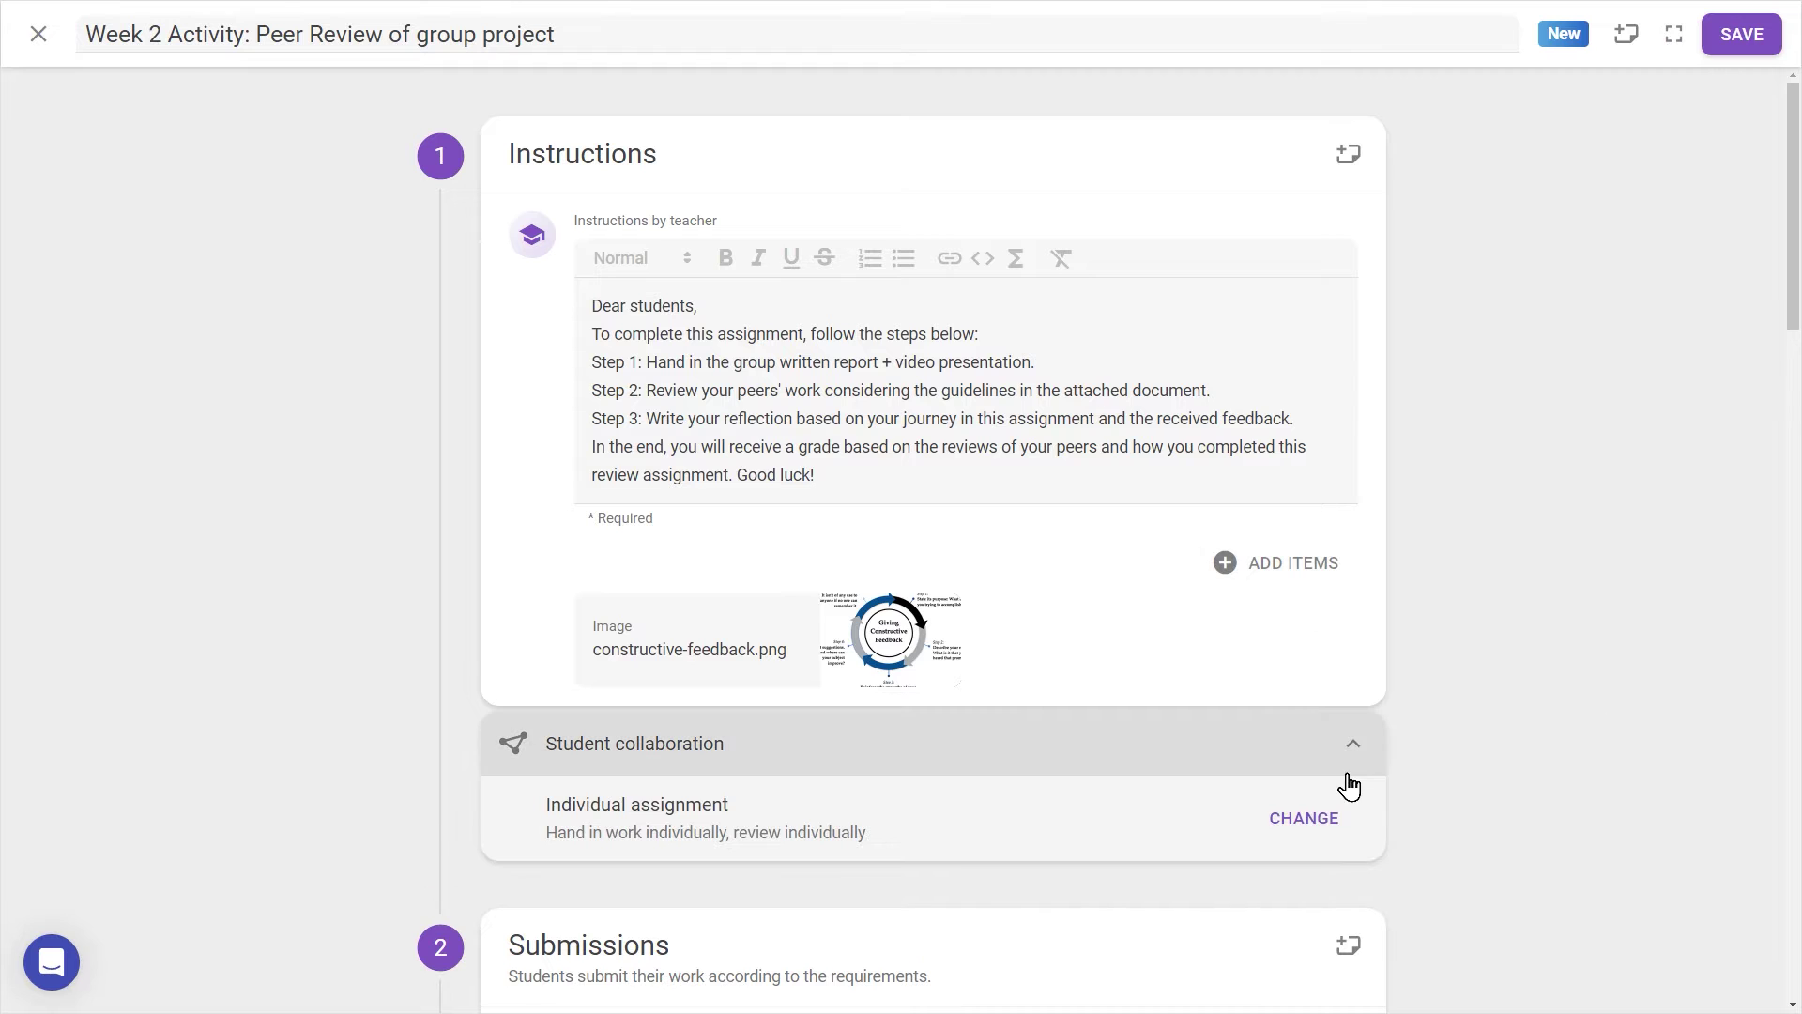
{"action": "left_click", "coordinate": [1304, 818]}
{"action": "left_click", "coordinate": [708, 327]}
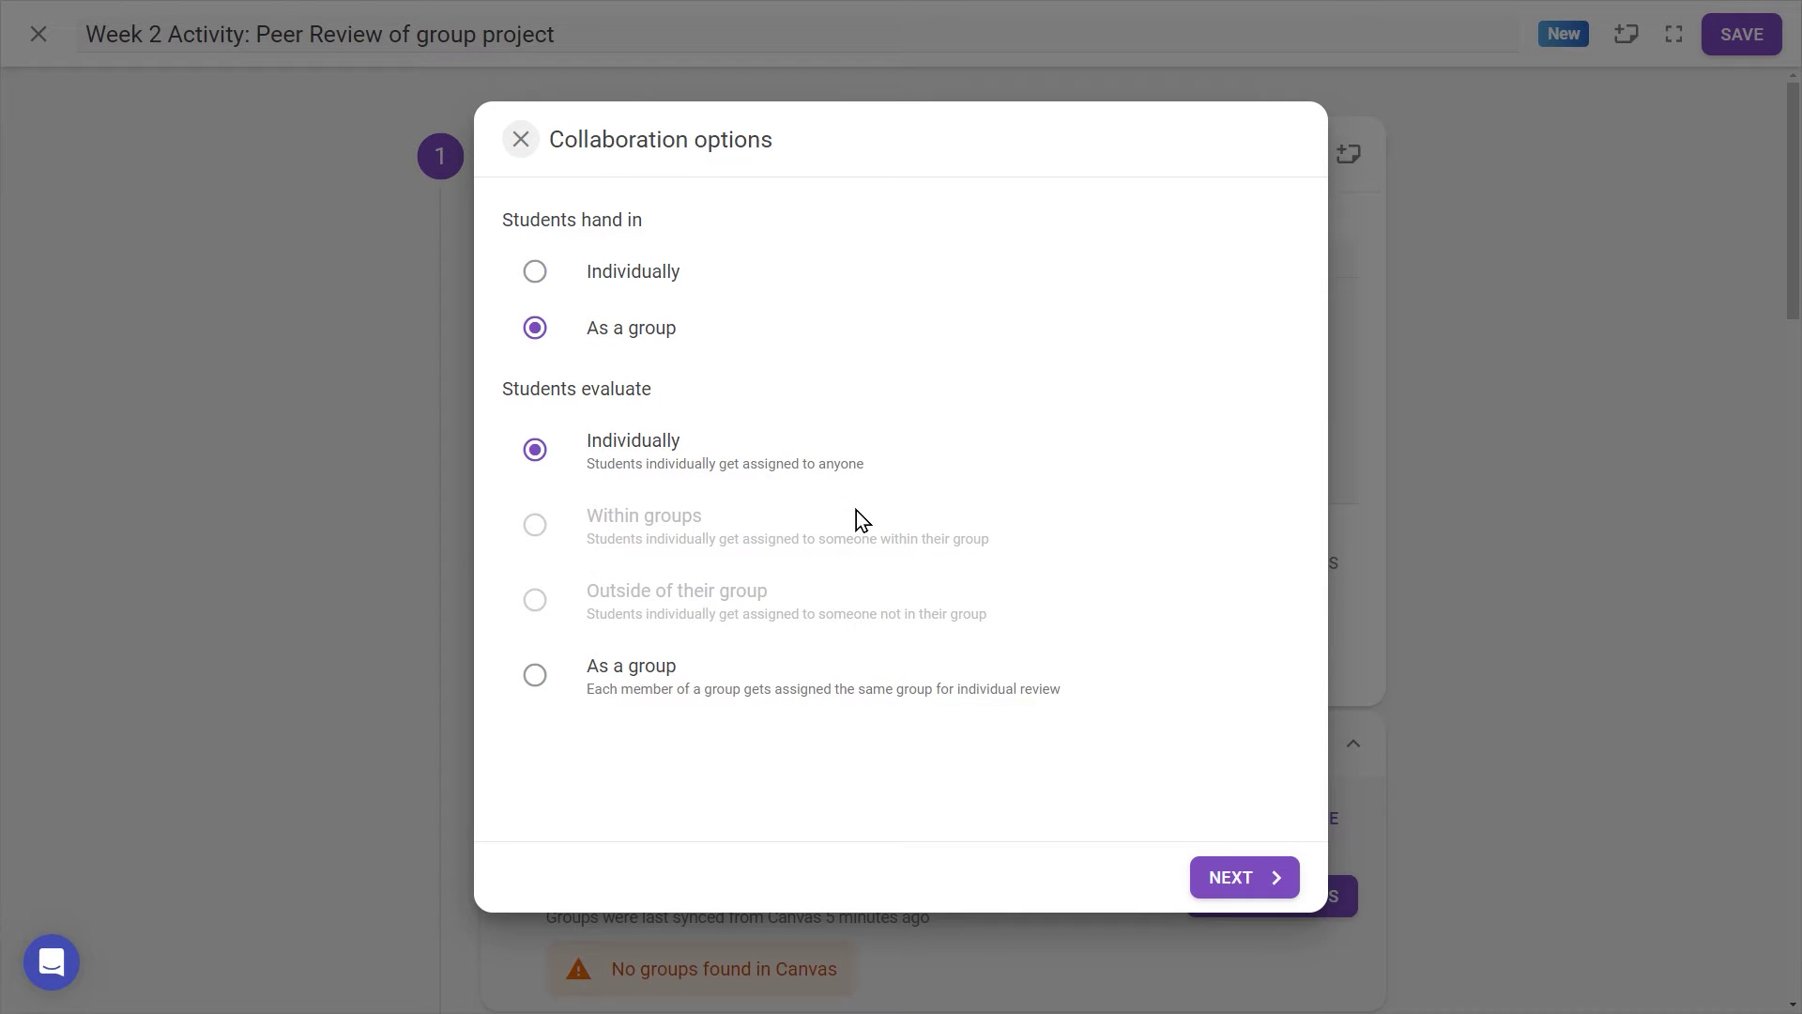
{"action": "left_click", "coordinate": [878, 683]}
{"action": "left_click", "coordinate": [1215, 873]}
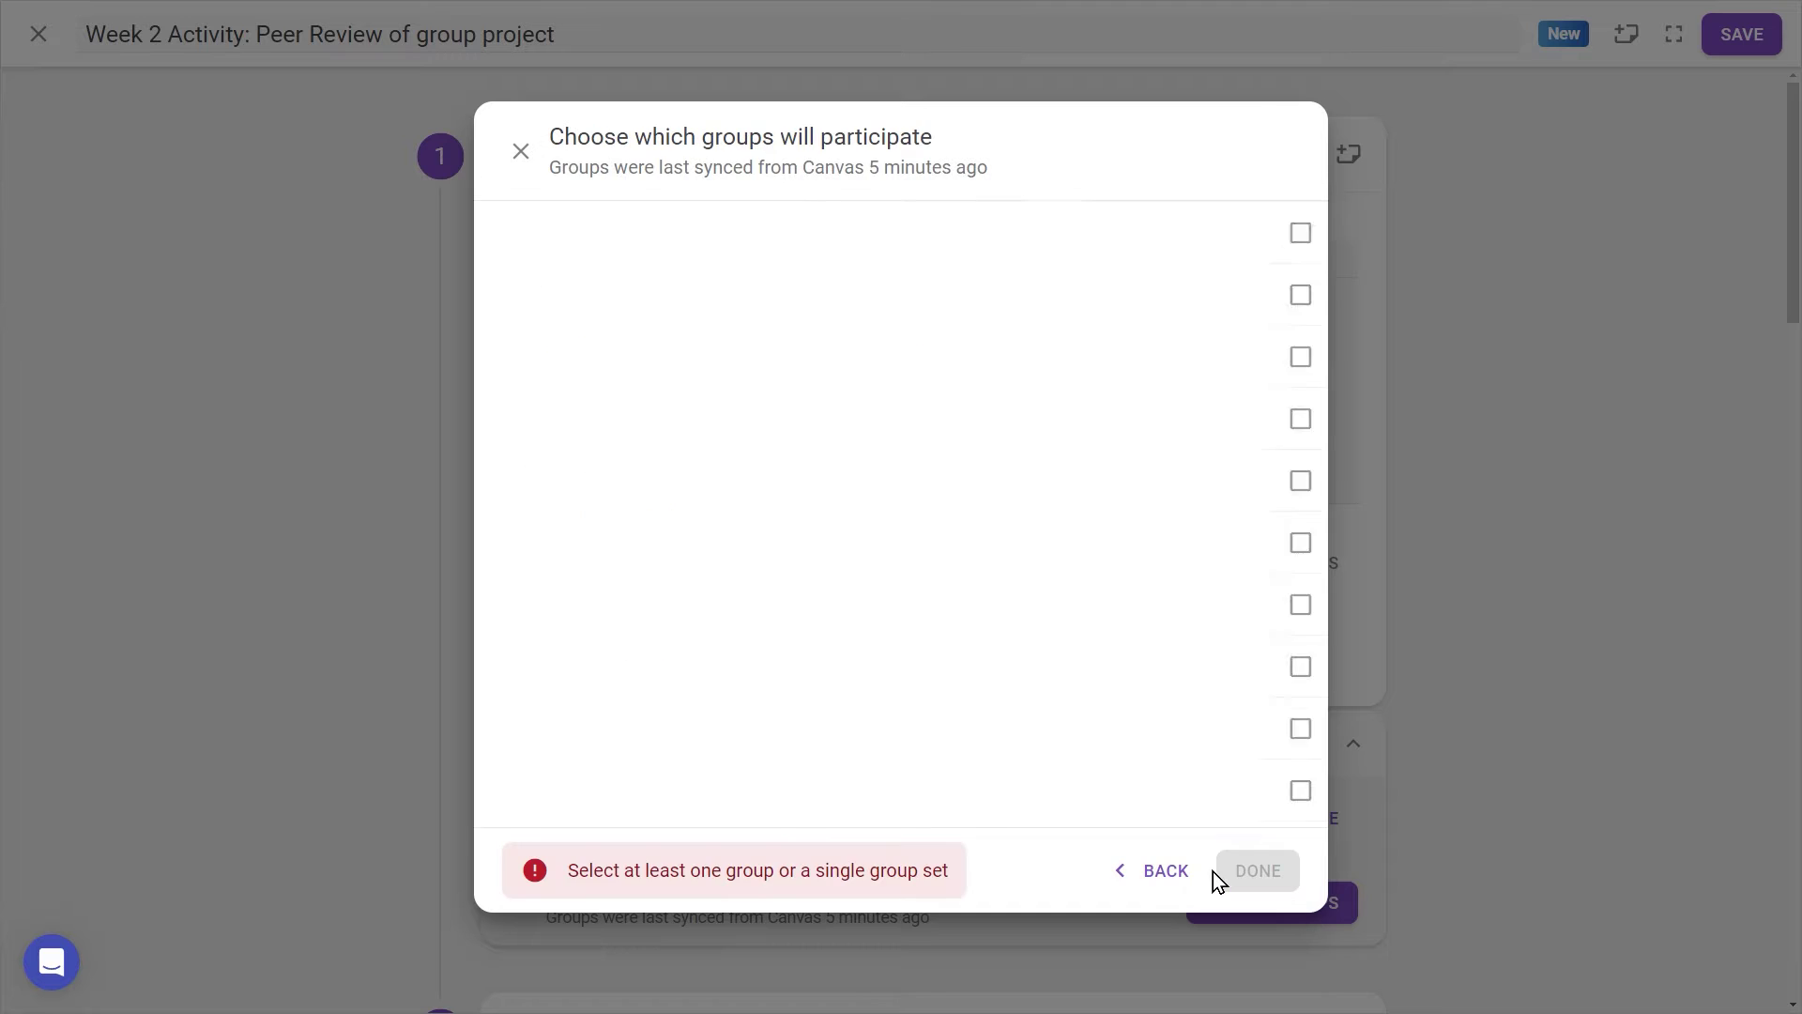
{"action": "left_click", "coordinate": [508, 235]}
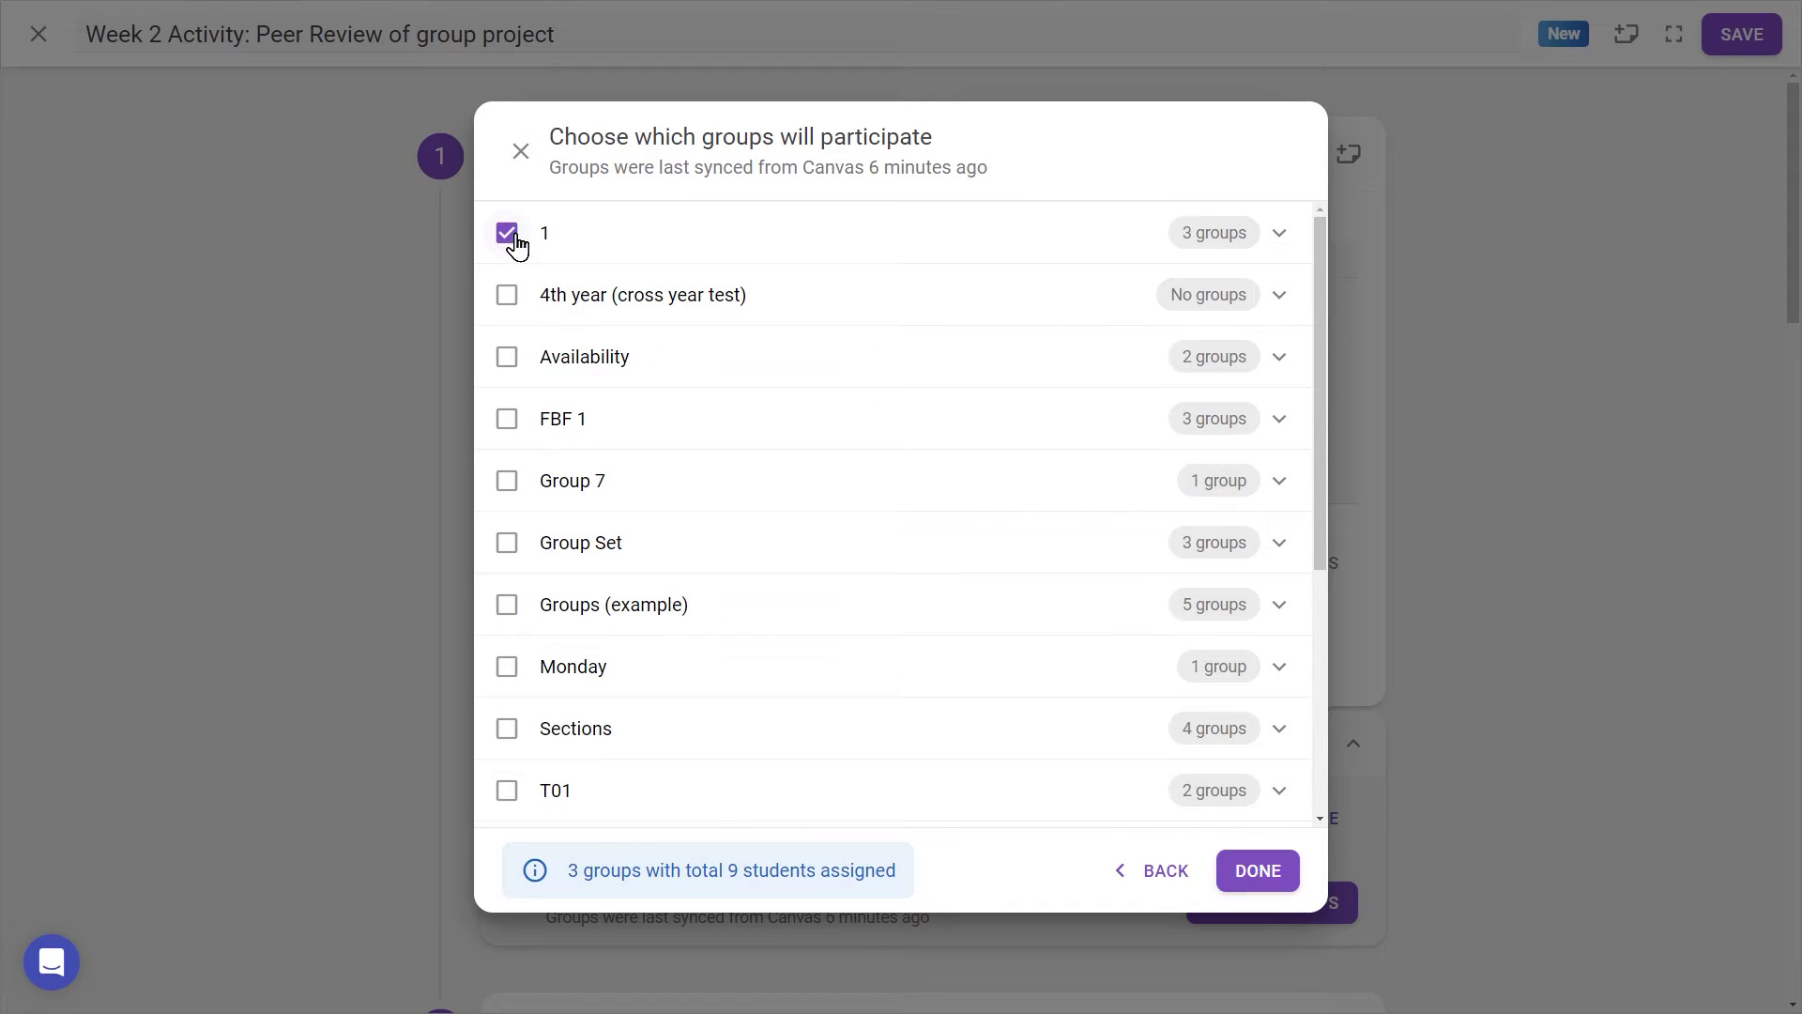
{"action": "left_click", "coordinate": [1258, 873]}
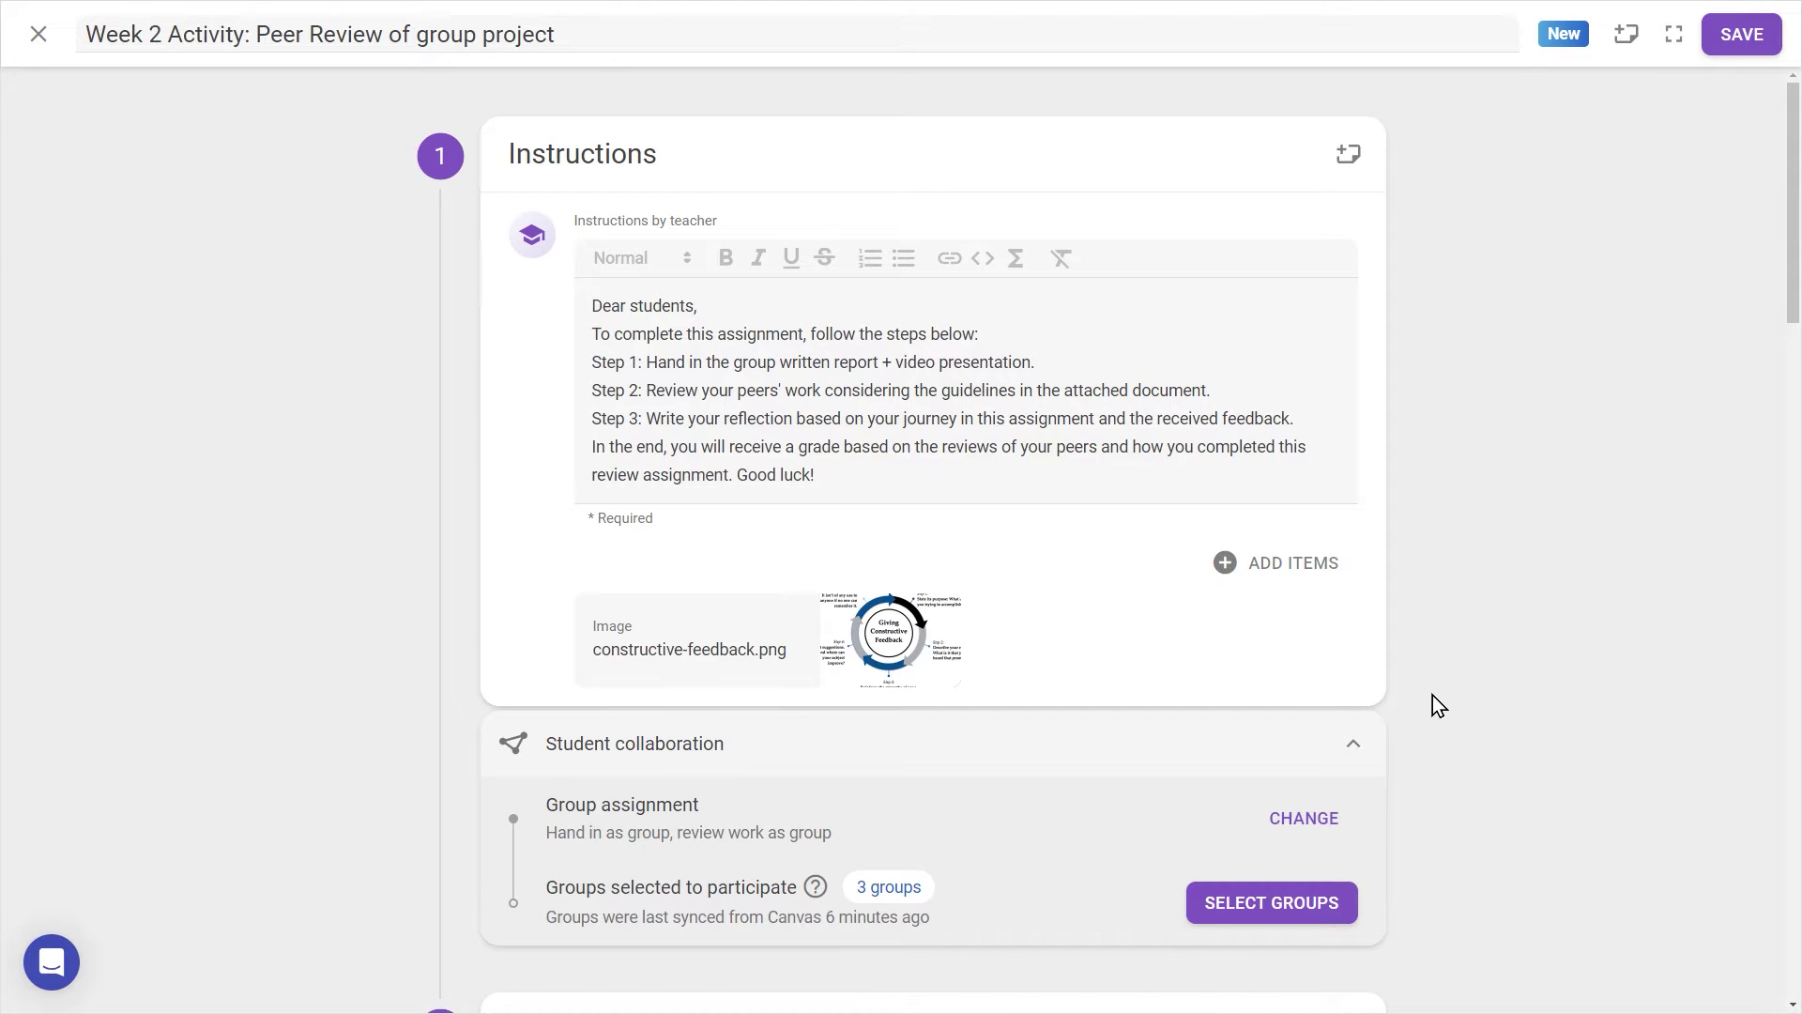
- Keep submissions at exactly 1 file, with the hand-in task set to never close
{"action": "scroll", "coordinate": [1432, 695], "scroll_direction": "down", "scroll_amount": 1}
{"action": "left_click_drag", "start_coordinate": [1791, 313], "coordinate": [1775, 507]}
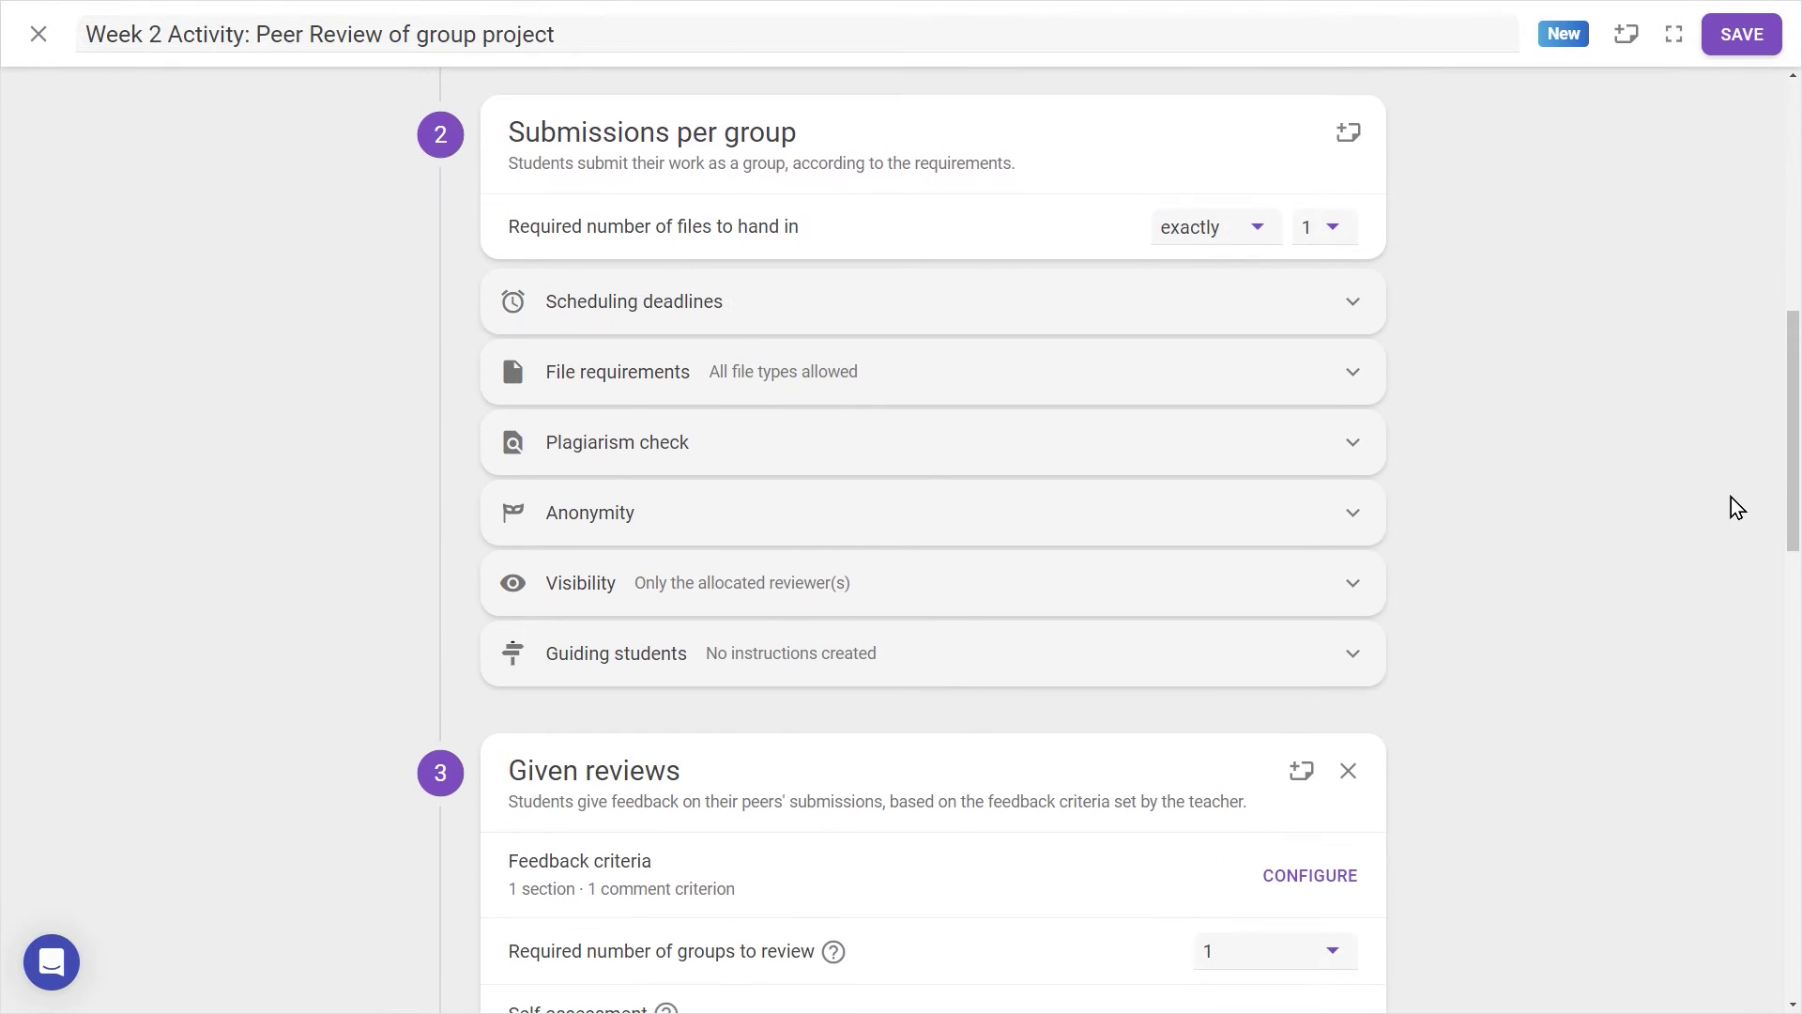
{"action": "left_click", "coordinate": [1273, 240]}
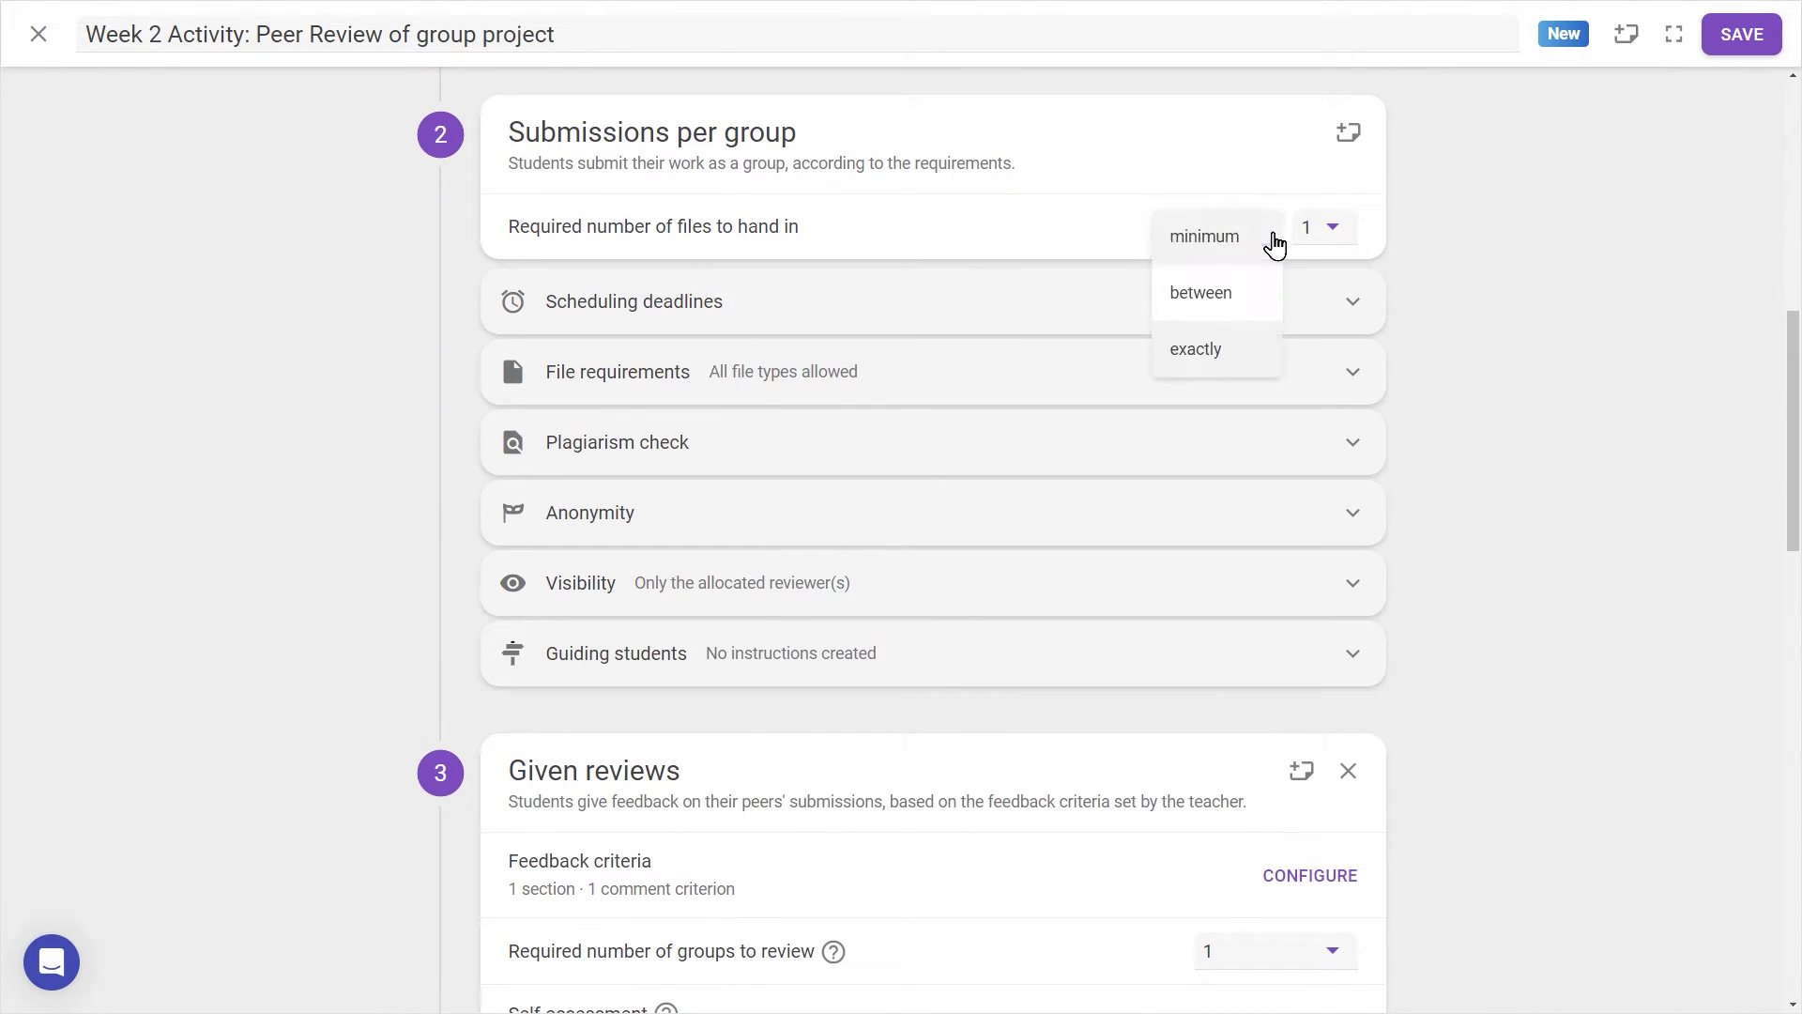
{"action": "left_click", "coordinate": [1355, 249]}
{"action": "left_click", "coordinate": [1415, 242]}
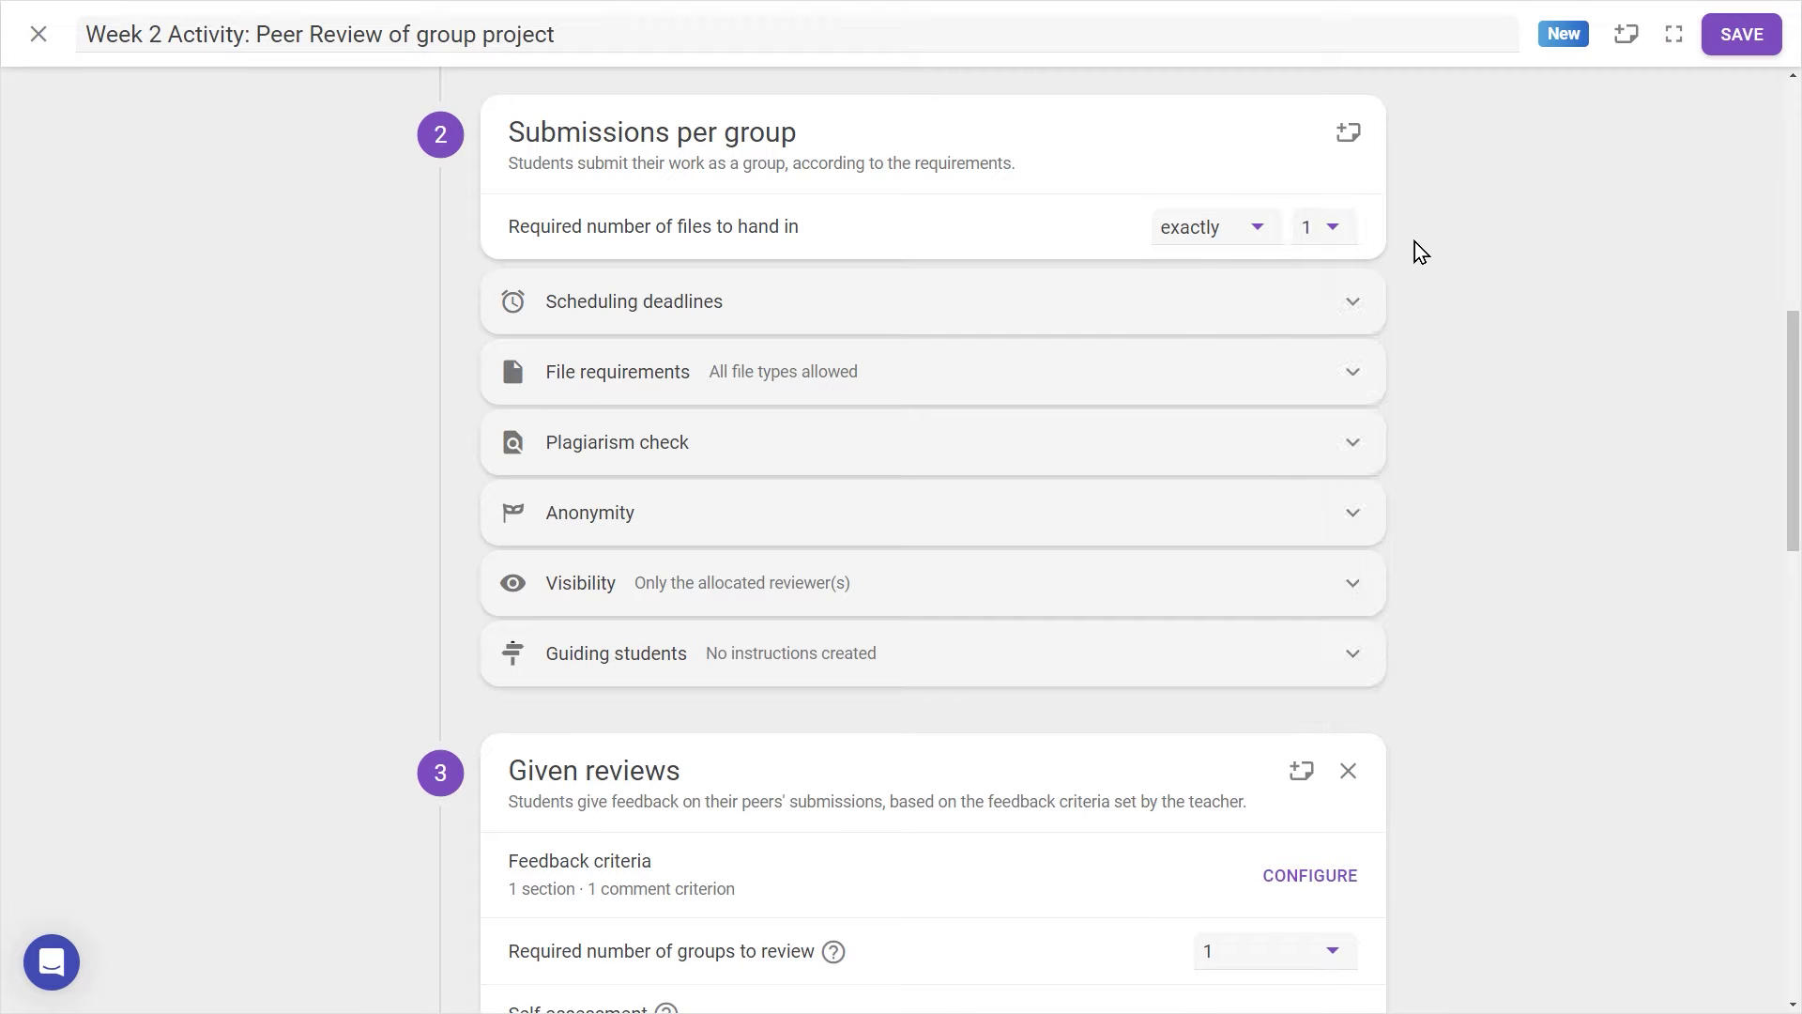
{"action": "left_click", "coordinate": [1373, 302]}
{"action": "left_click", "coordinate": [1337, 387]}
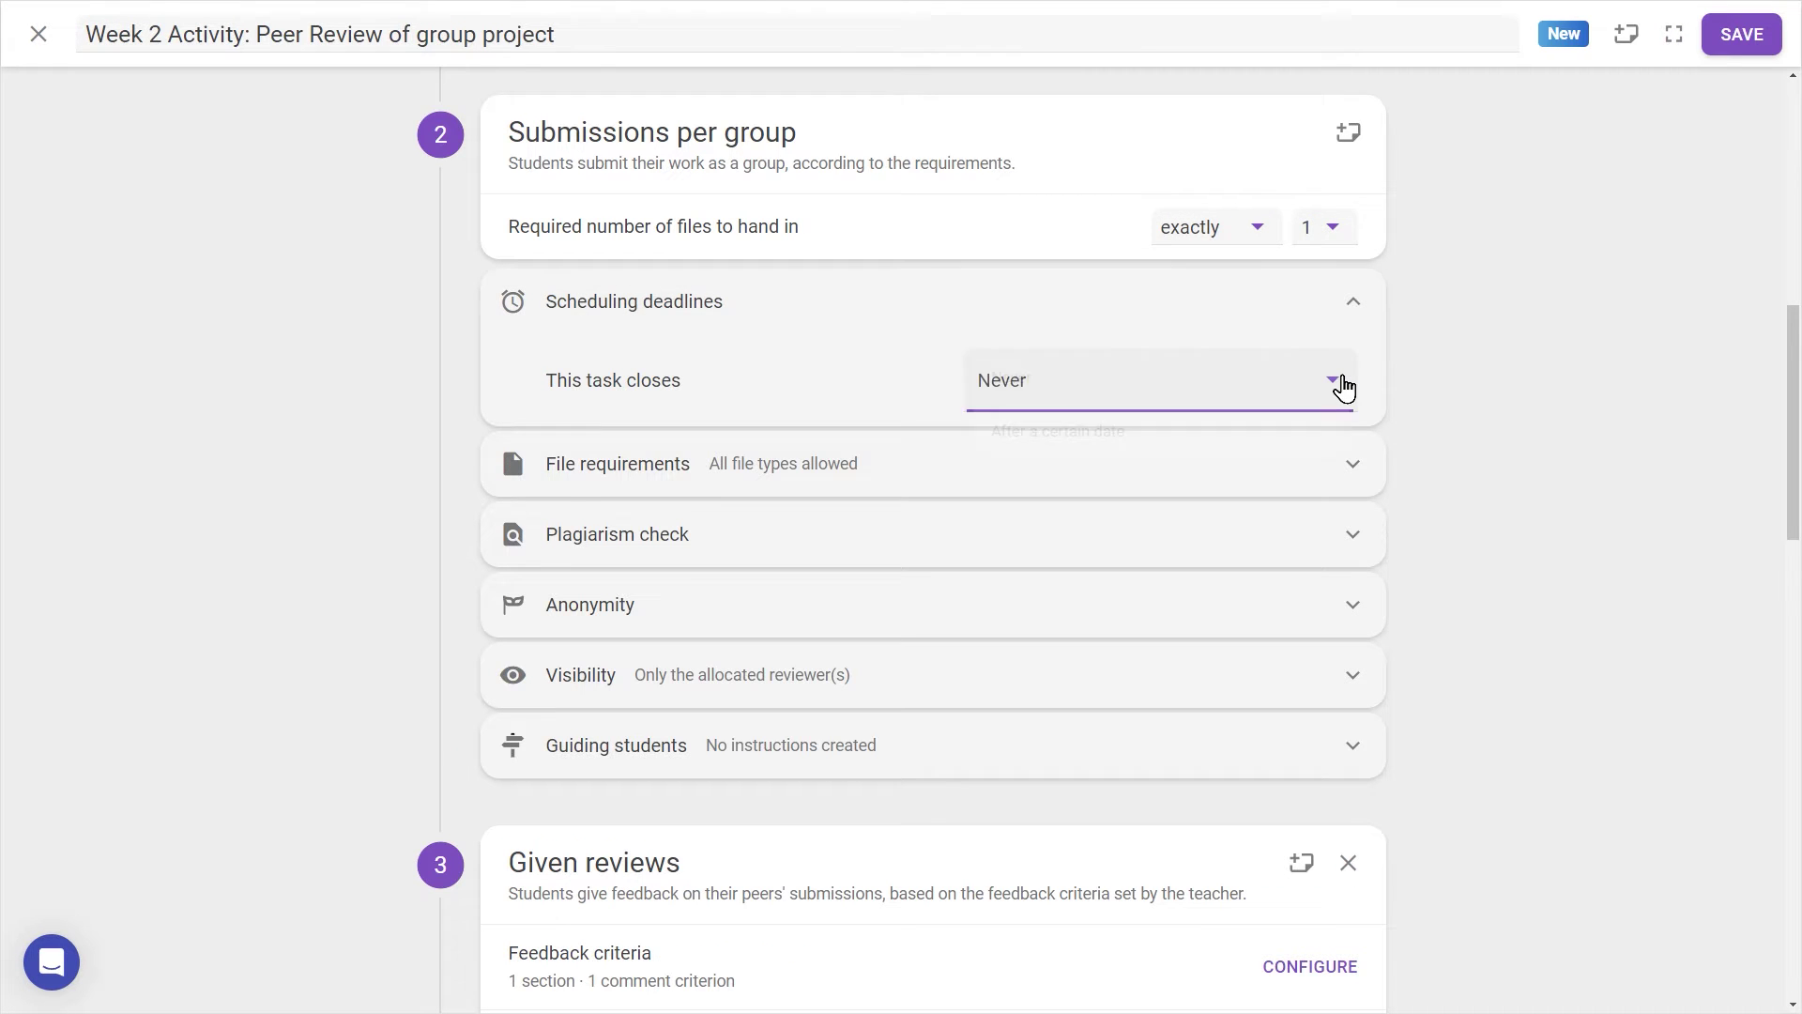
{"action": "left_click", "coordinate": [1331, 399]}
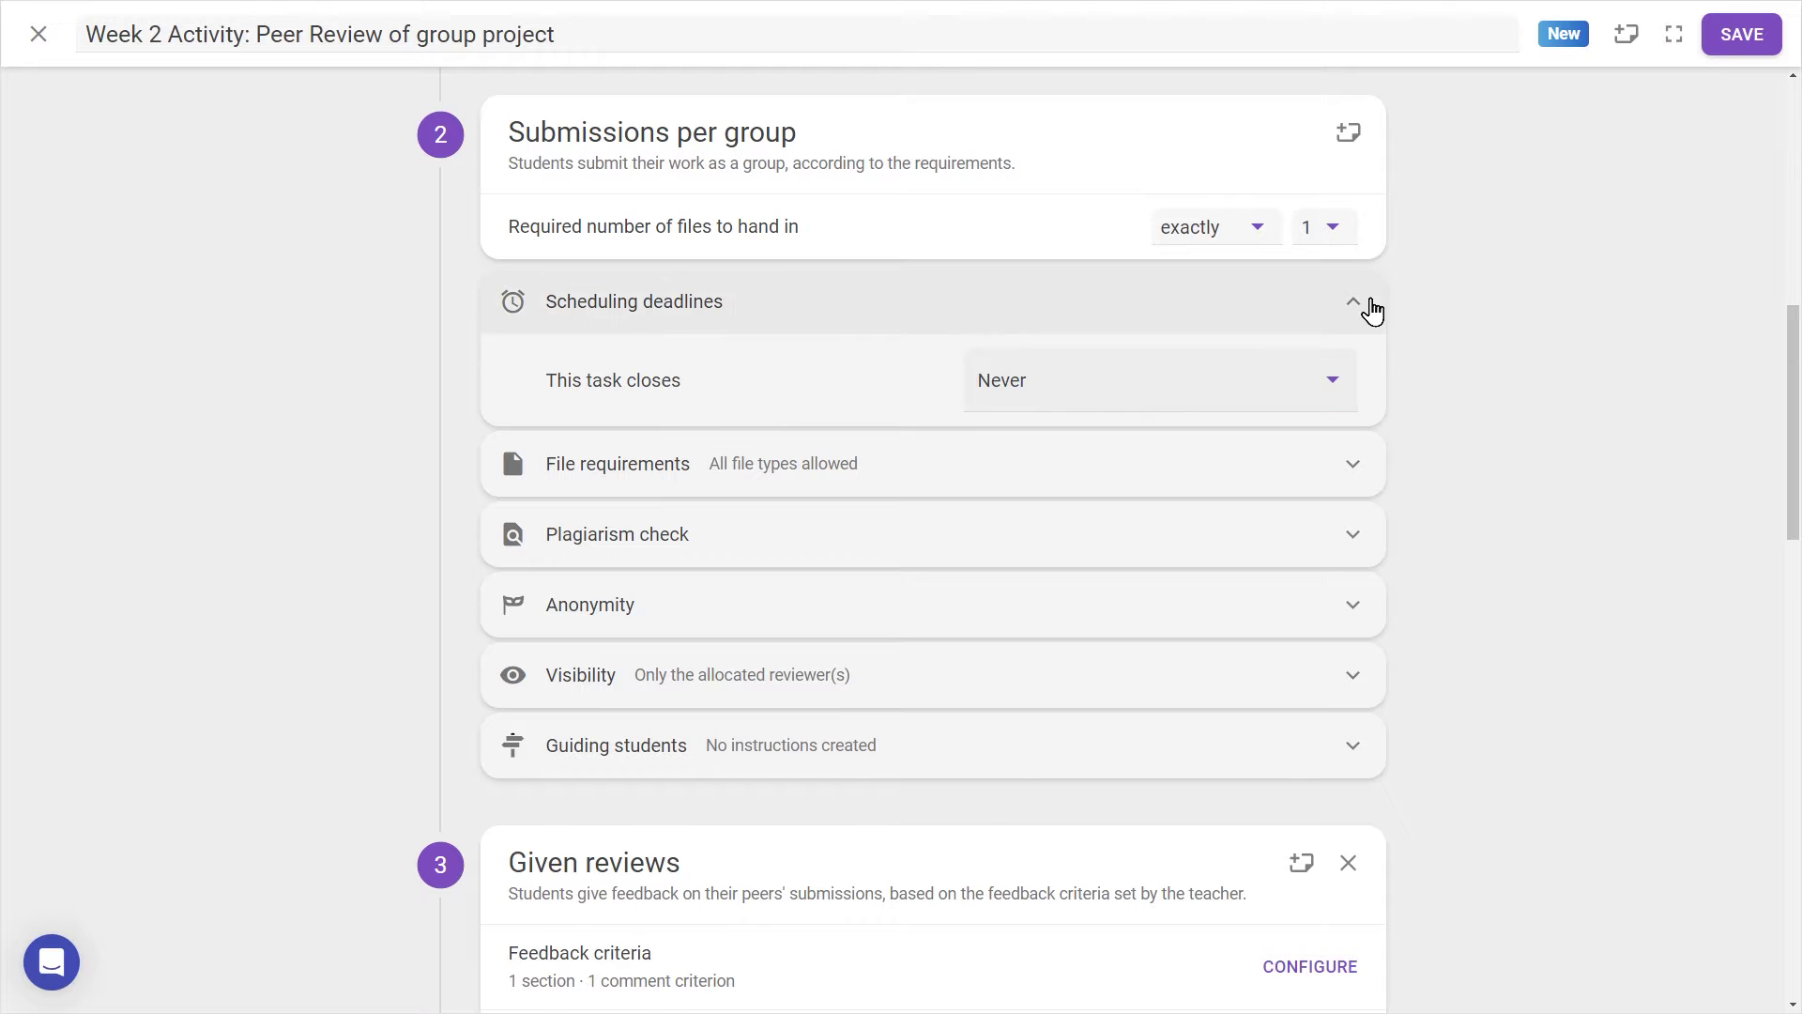
{"action": "left_click", "coordinate": [1368, 301]}
- Disallow Other file types and Website submissions, then review plagiarism check and submitter anonymity settings
{"action": "left_click", "coordinate": [1376, 391]}
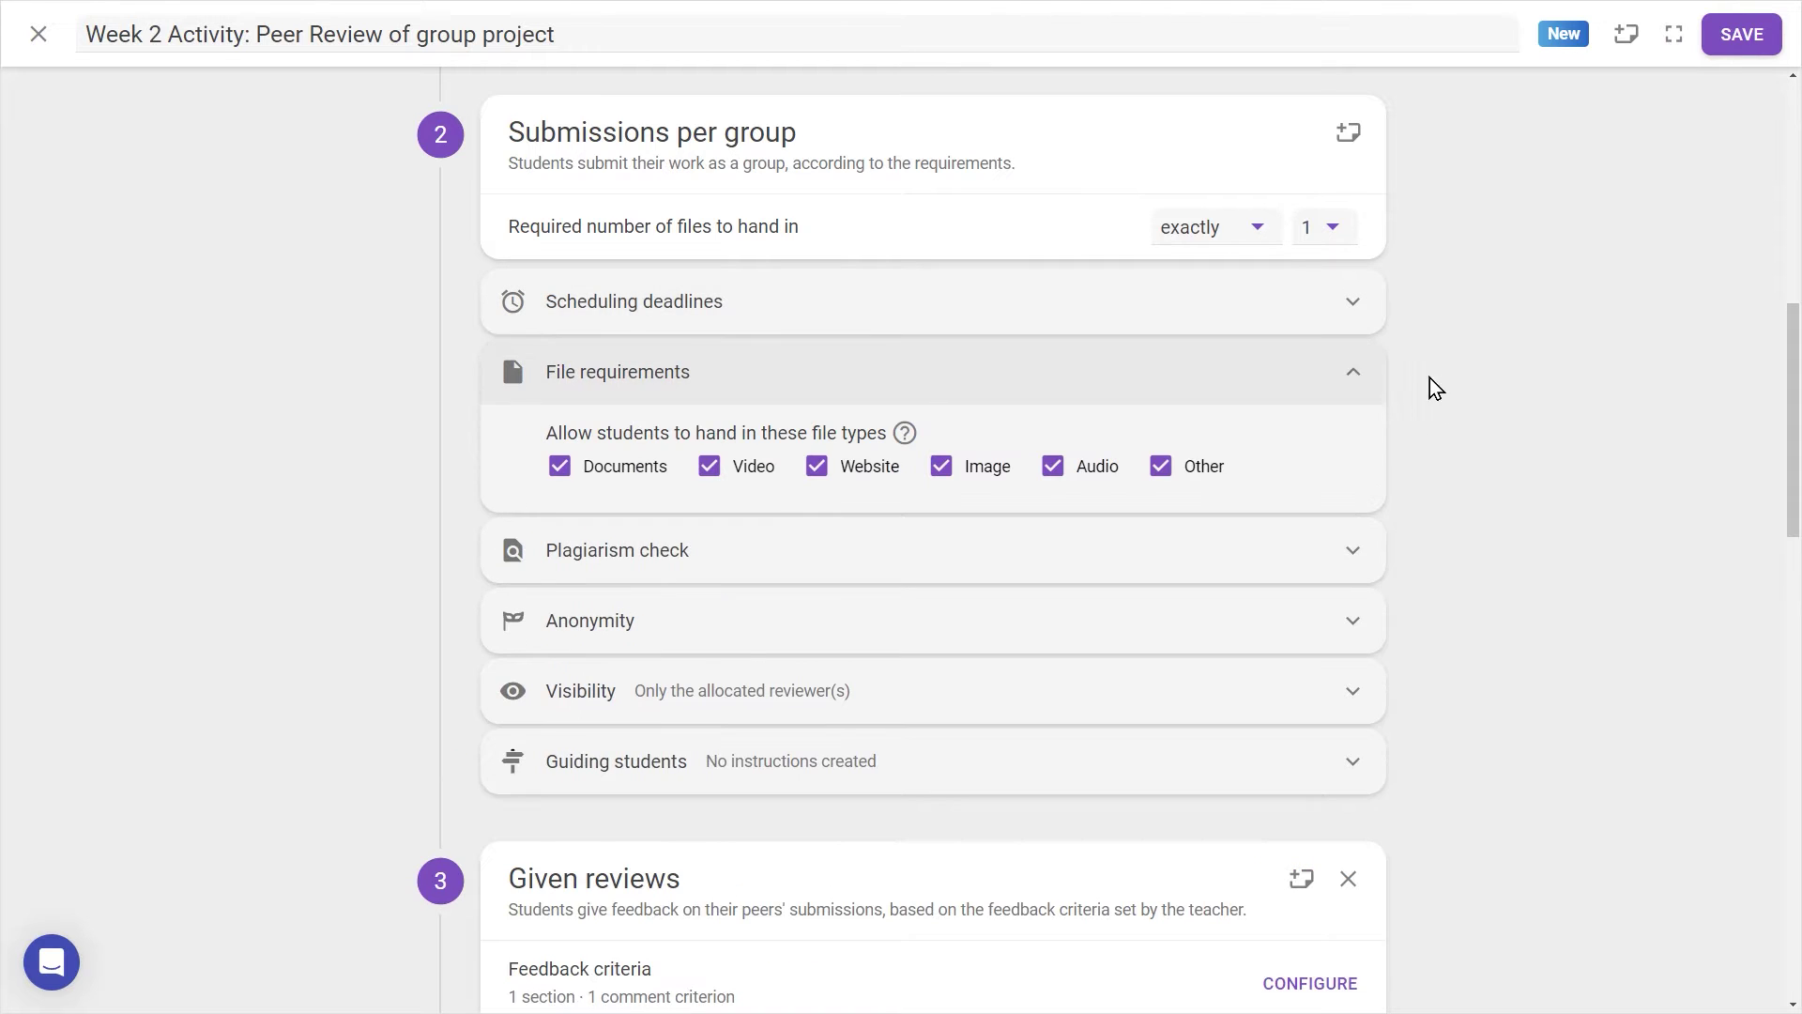
{"action": "left_click", "coordinate": [1164, 468]}
{"action": "left_click", "coordinate": [850, 469]}
{"action": "left_click", "coordinate": [1353, 373]}
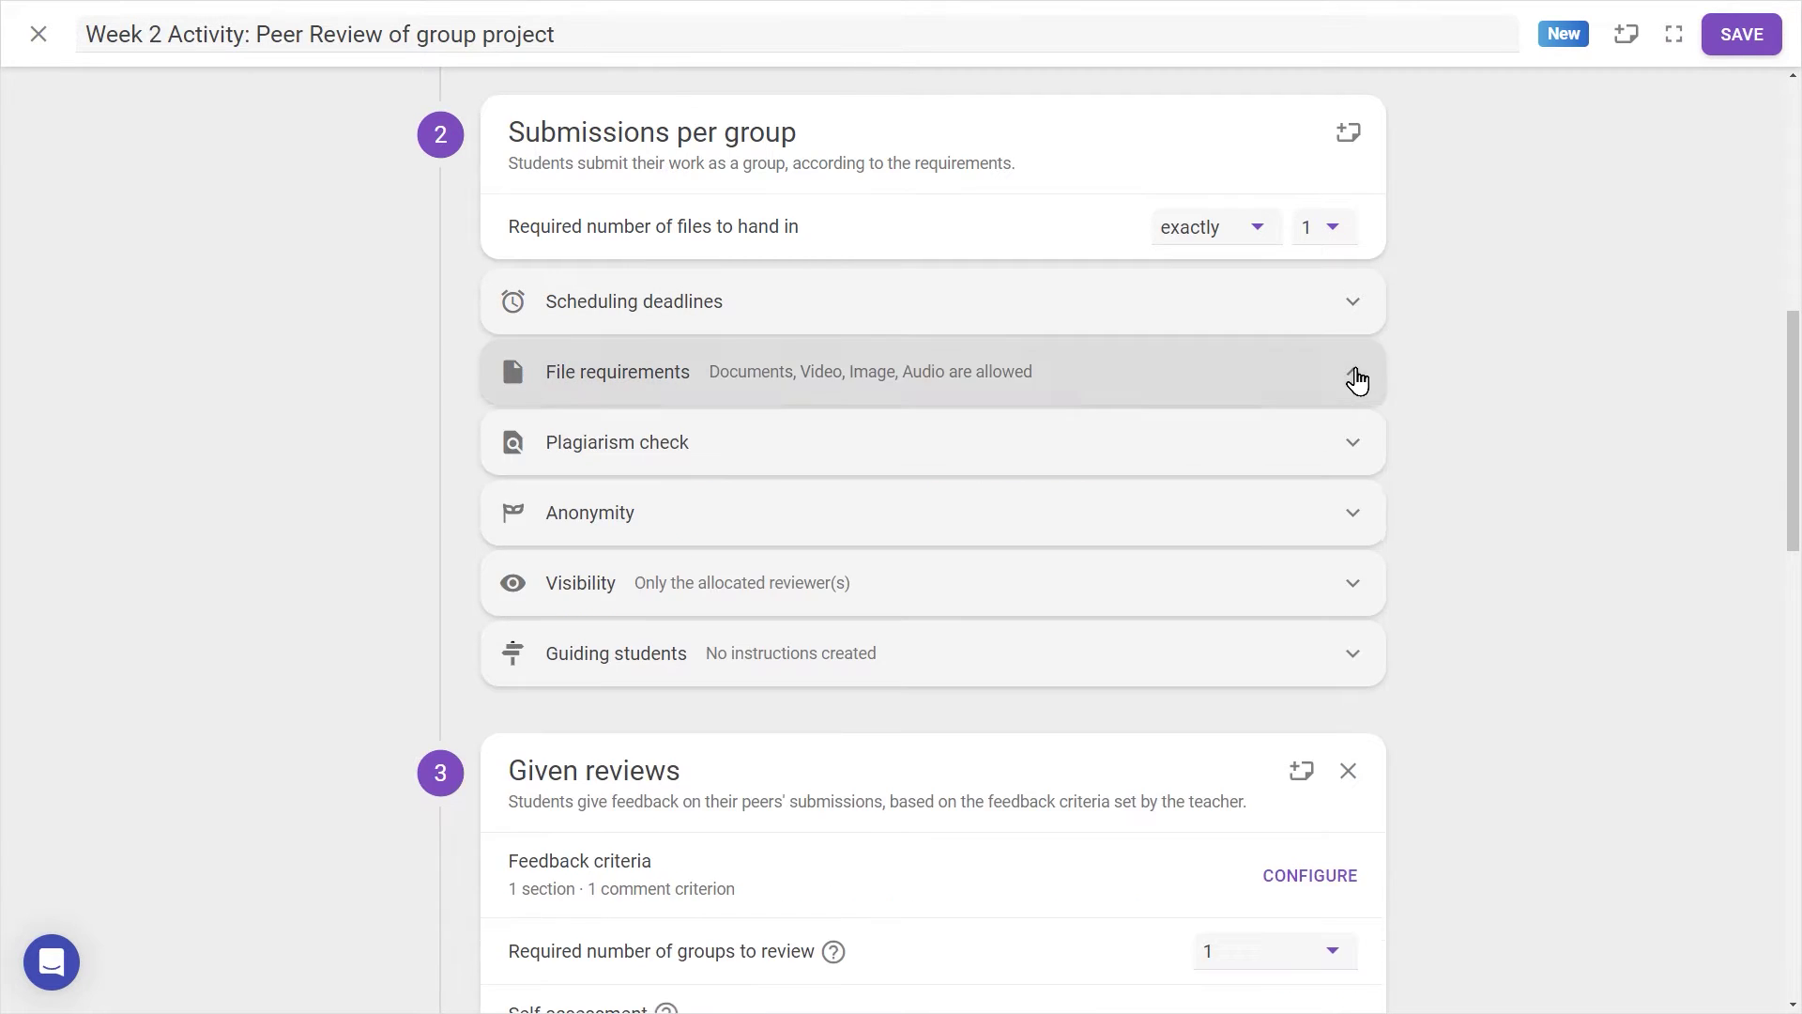
{"action": "left_click", "coordinate": [1352, 448]}
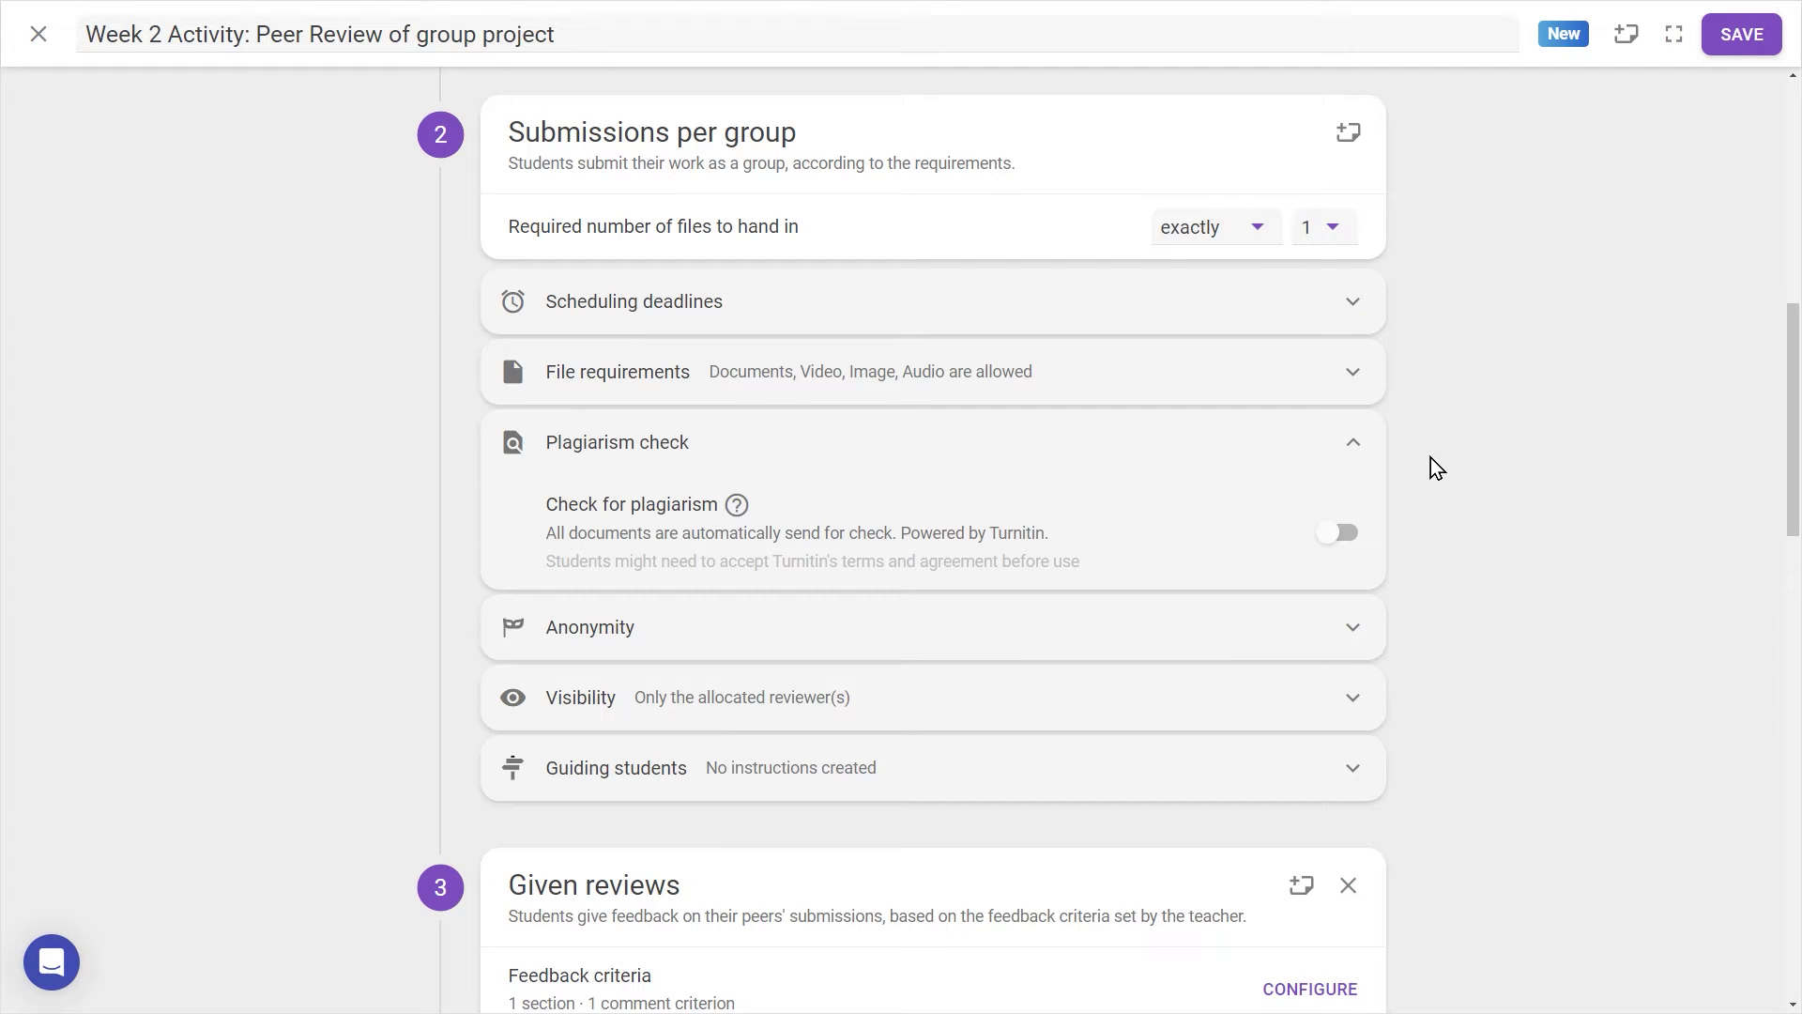
{"action": "left_click", "coordinate": [1363, 451]}
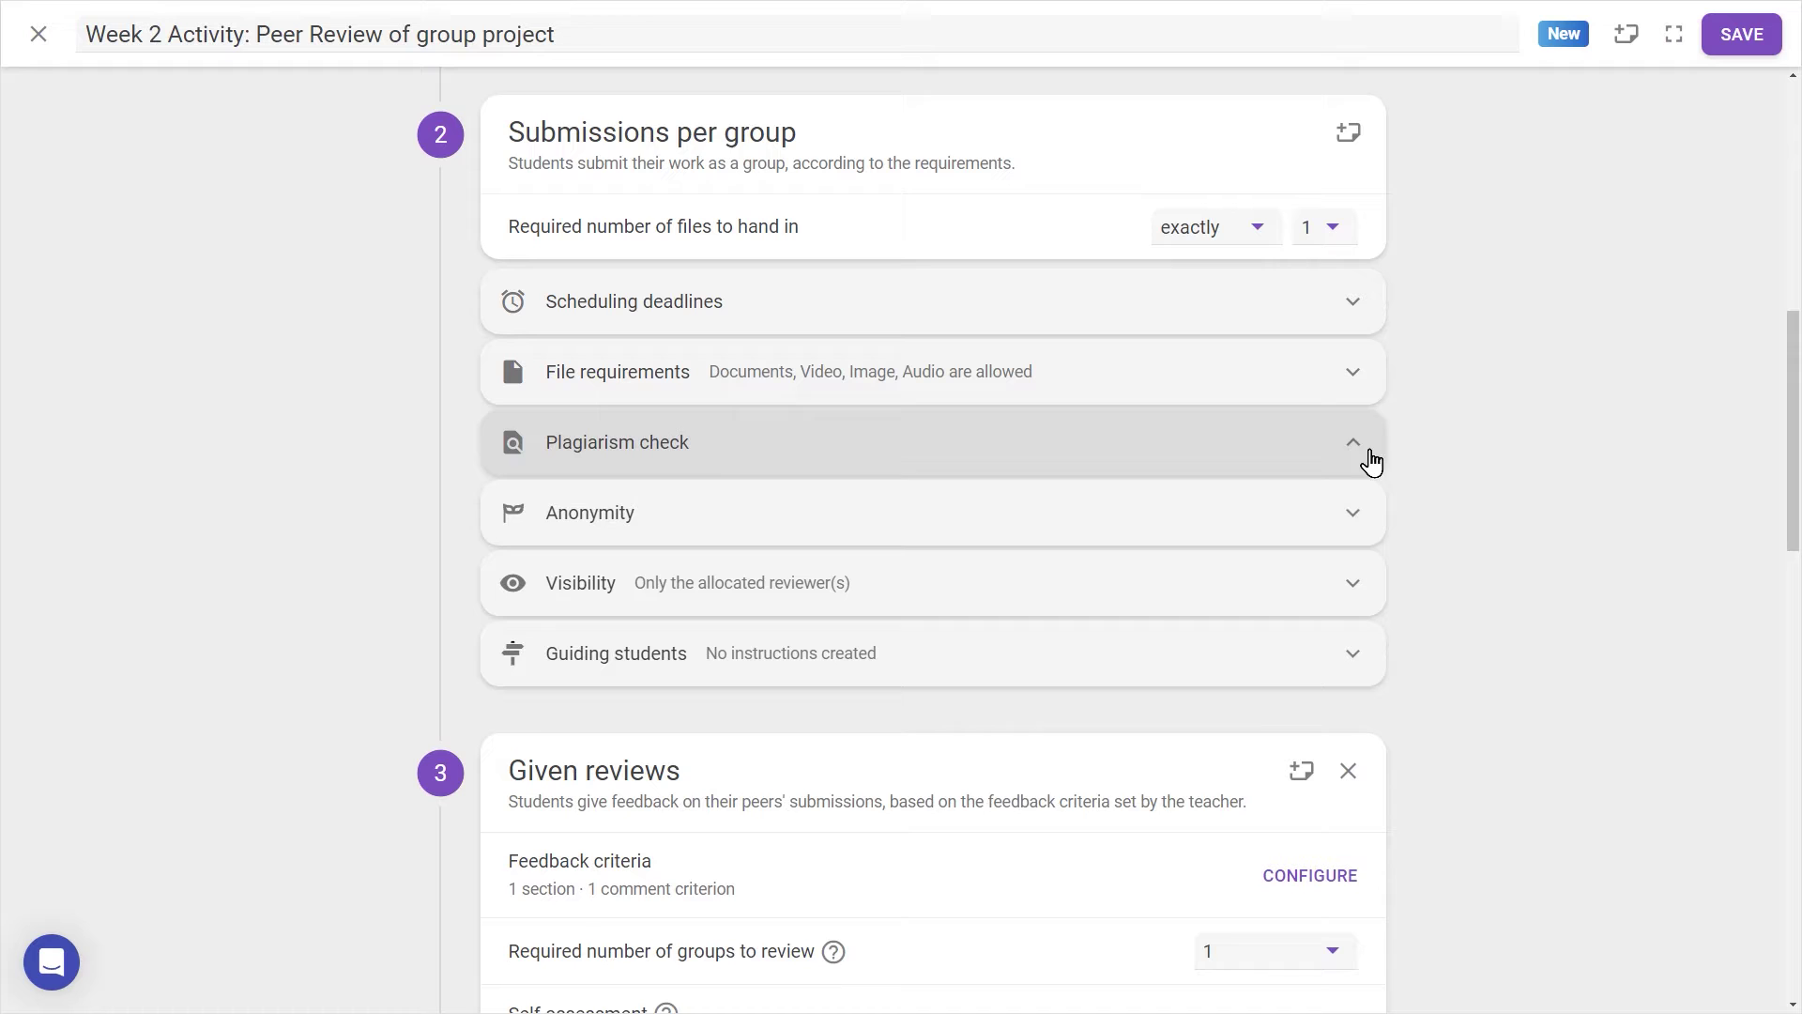
{"action": "left_click", "coordinate": [1381, 514]}
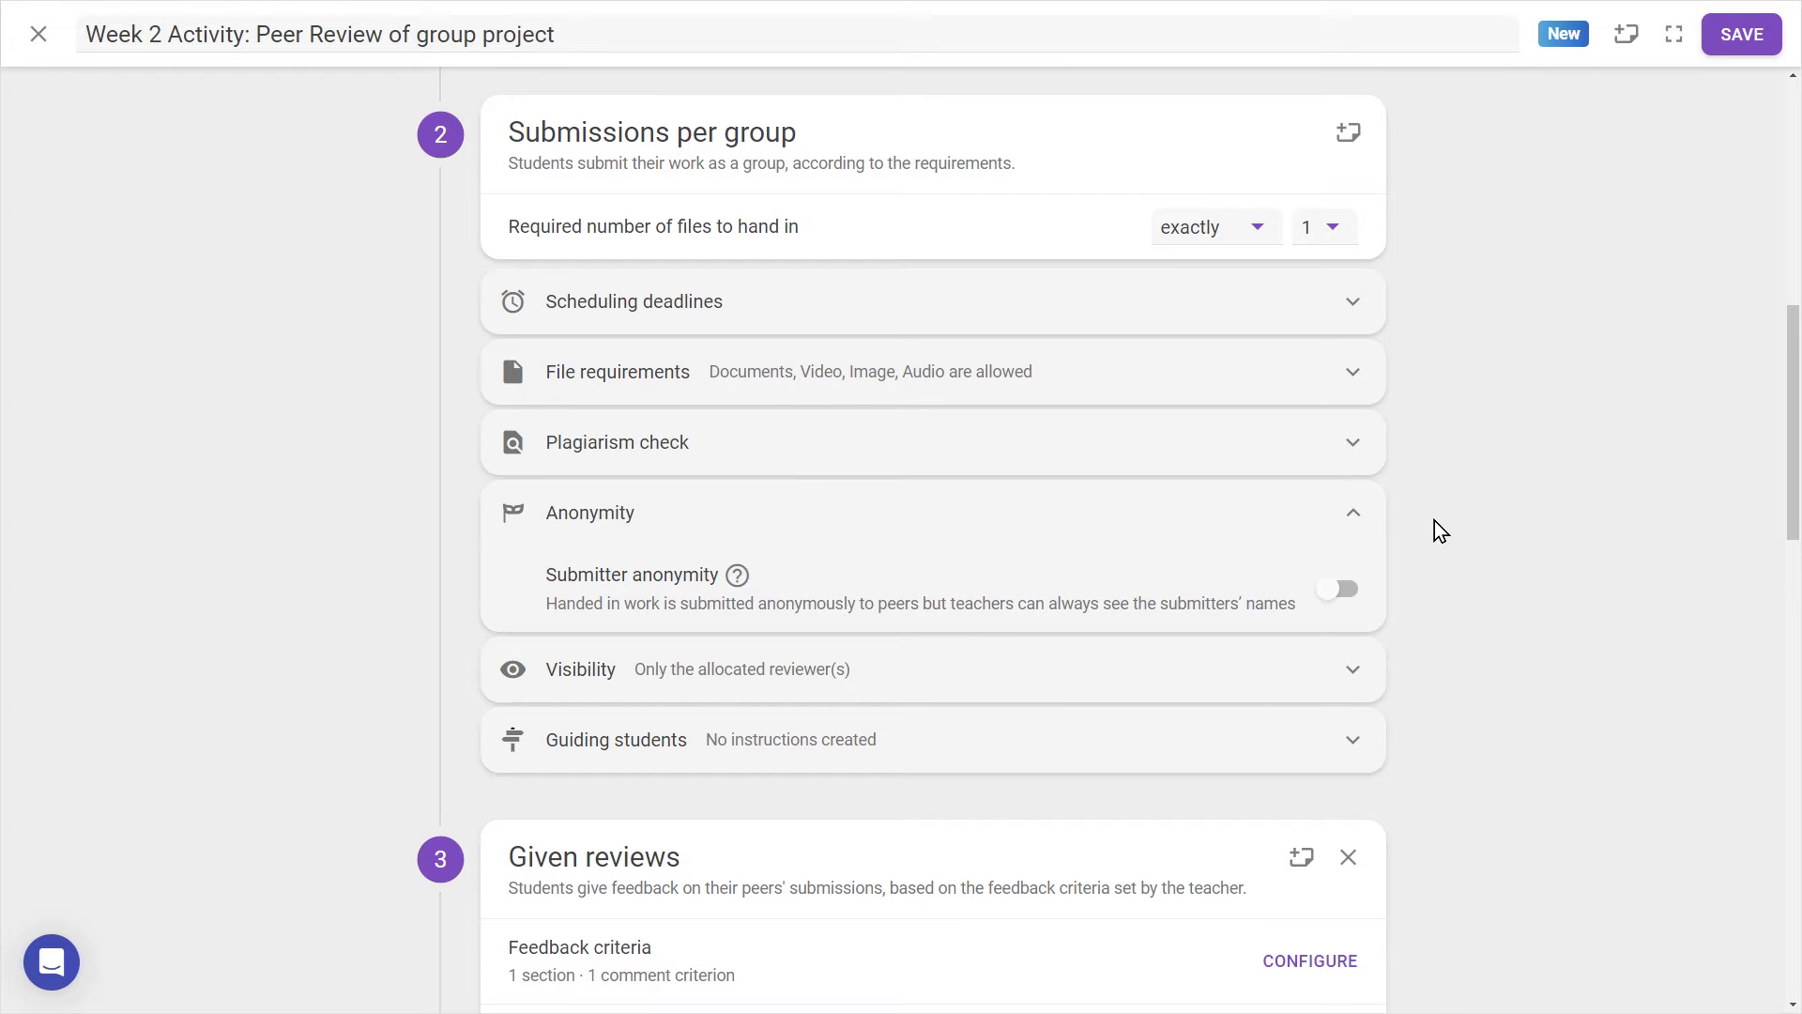
{"action": "left_click", "coordinate": [1358, 518]}
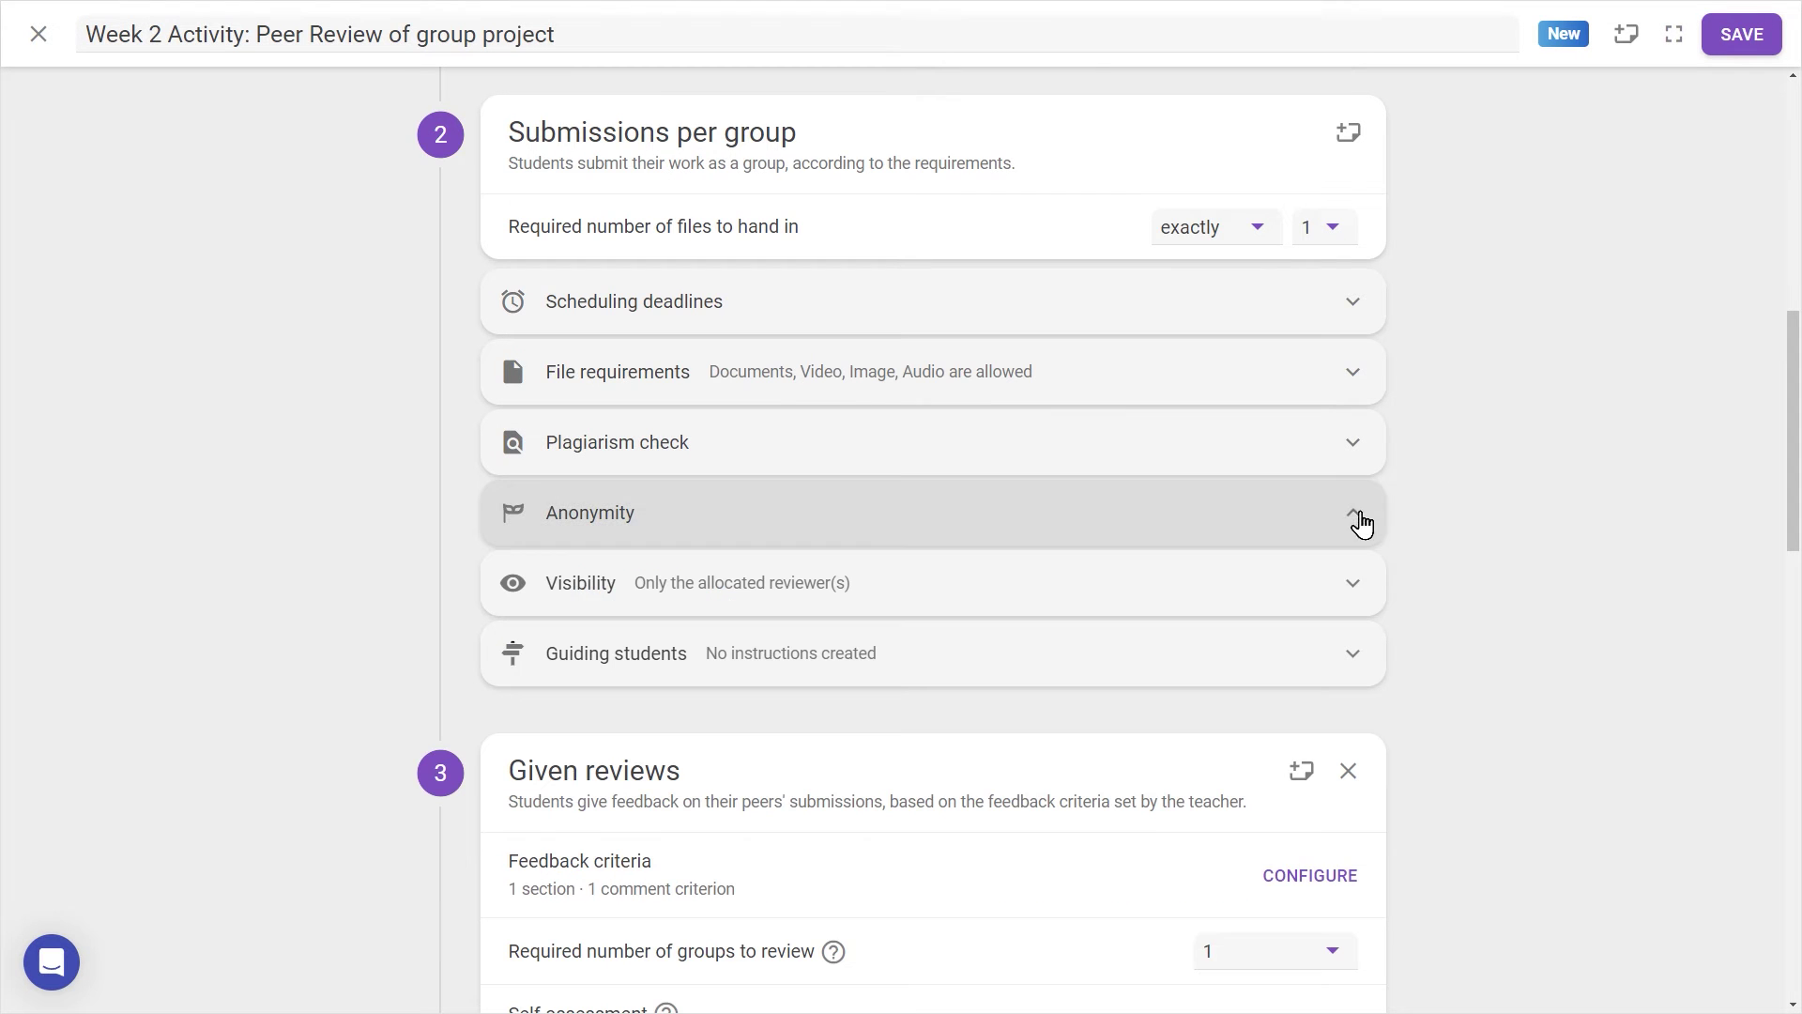
- Make handed-in work visible only to students who handed in, and check the submission guidance
{"action": "left_click", "coordinate": [1377, 608]}
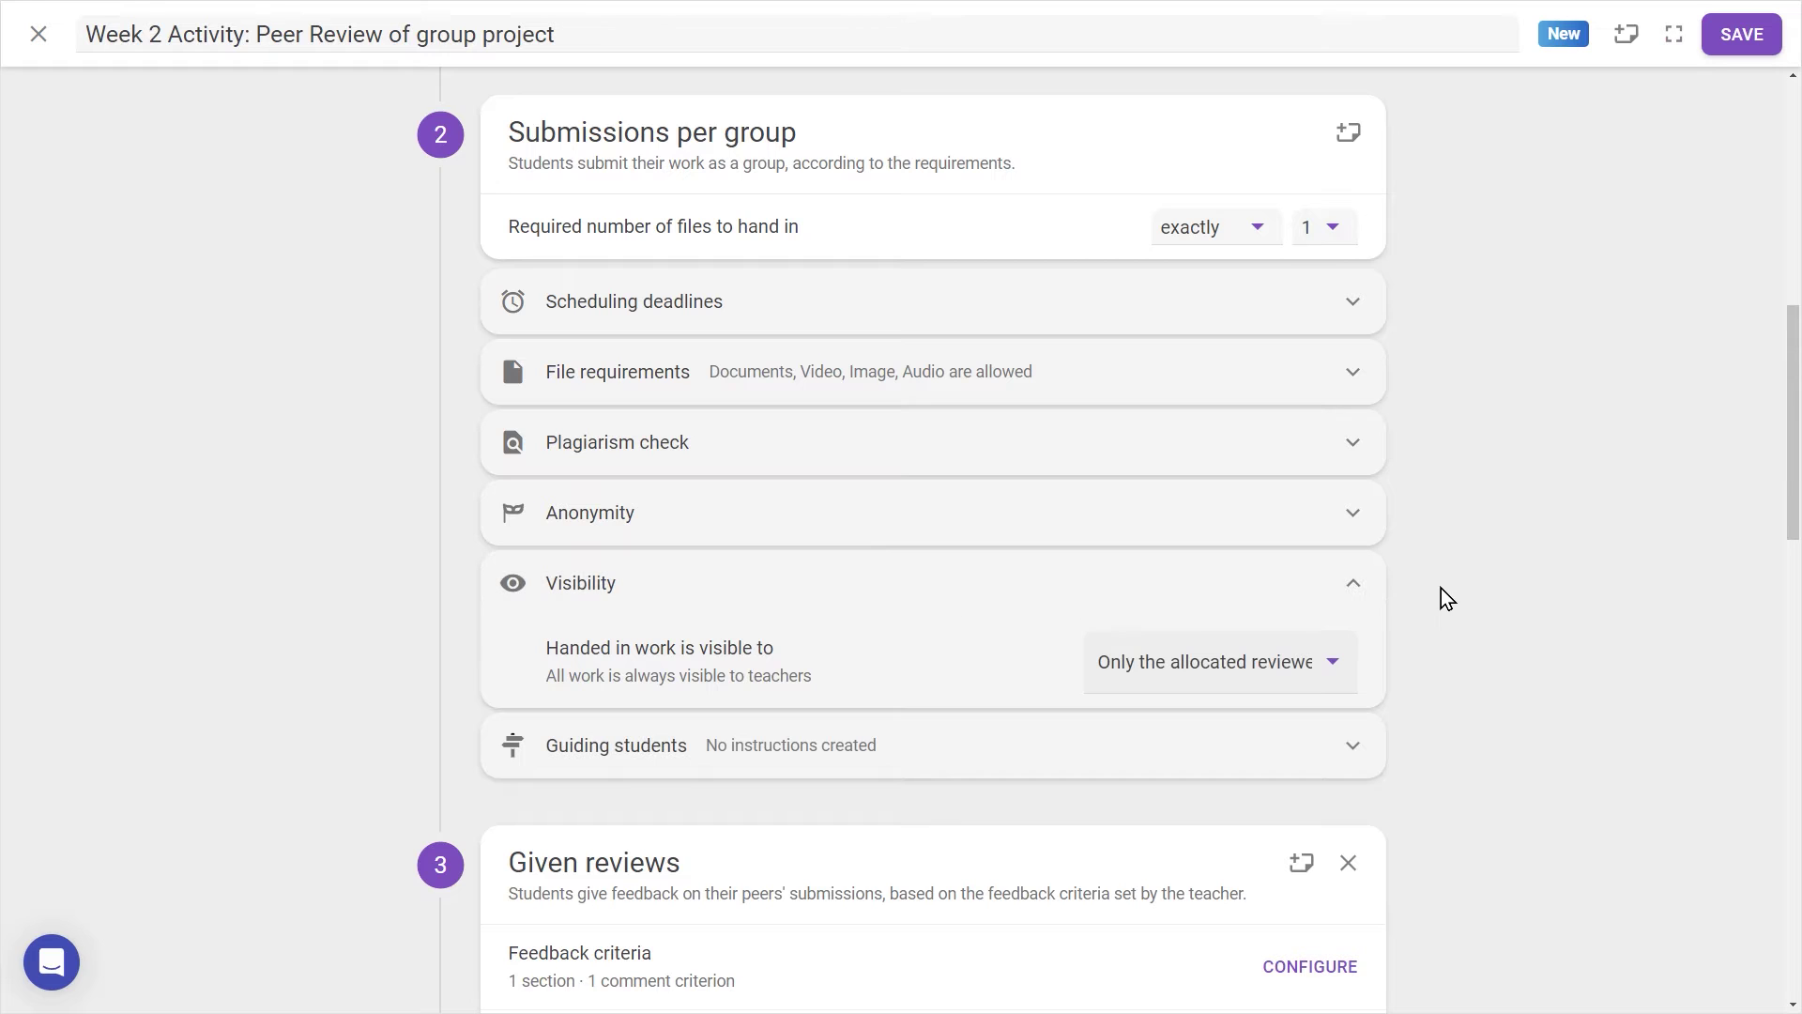
{"action": "left_click", "coordinate": [1352, 682]}
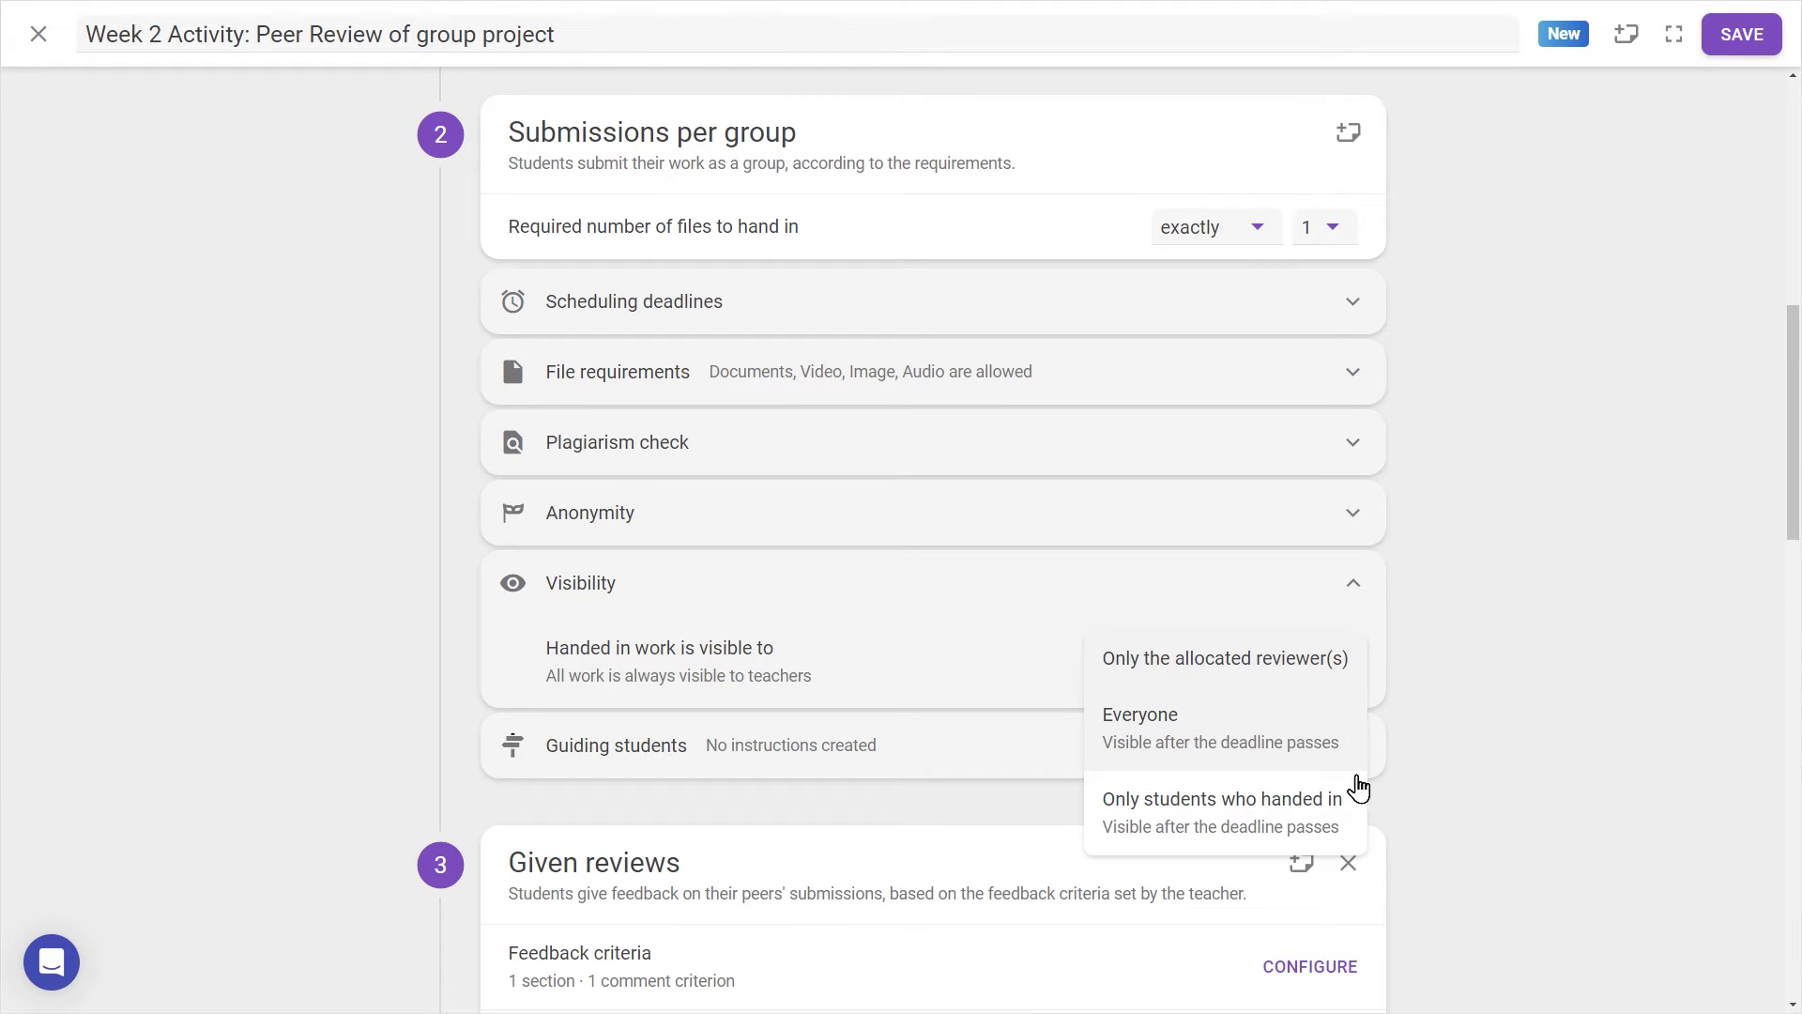
{"action": "left_click", "coordinate": [1352, 815]}
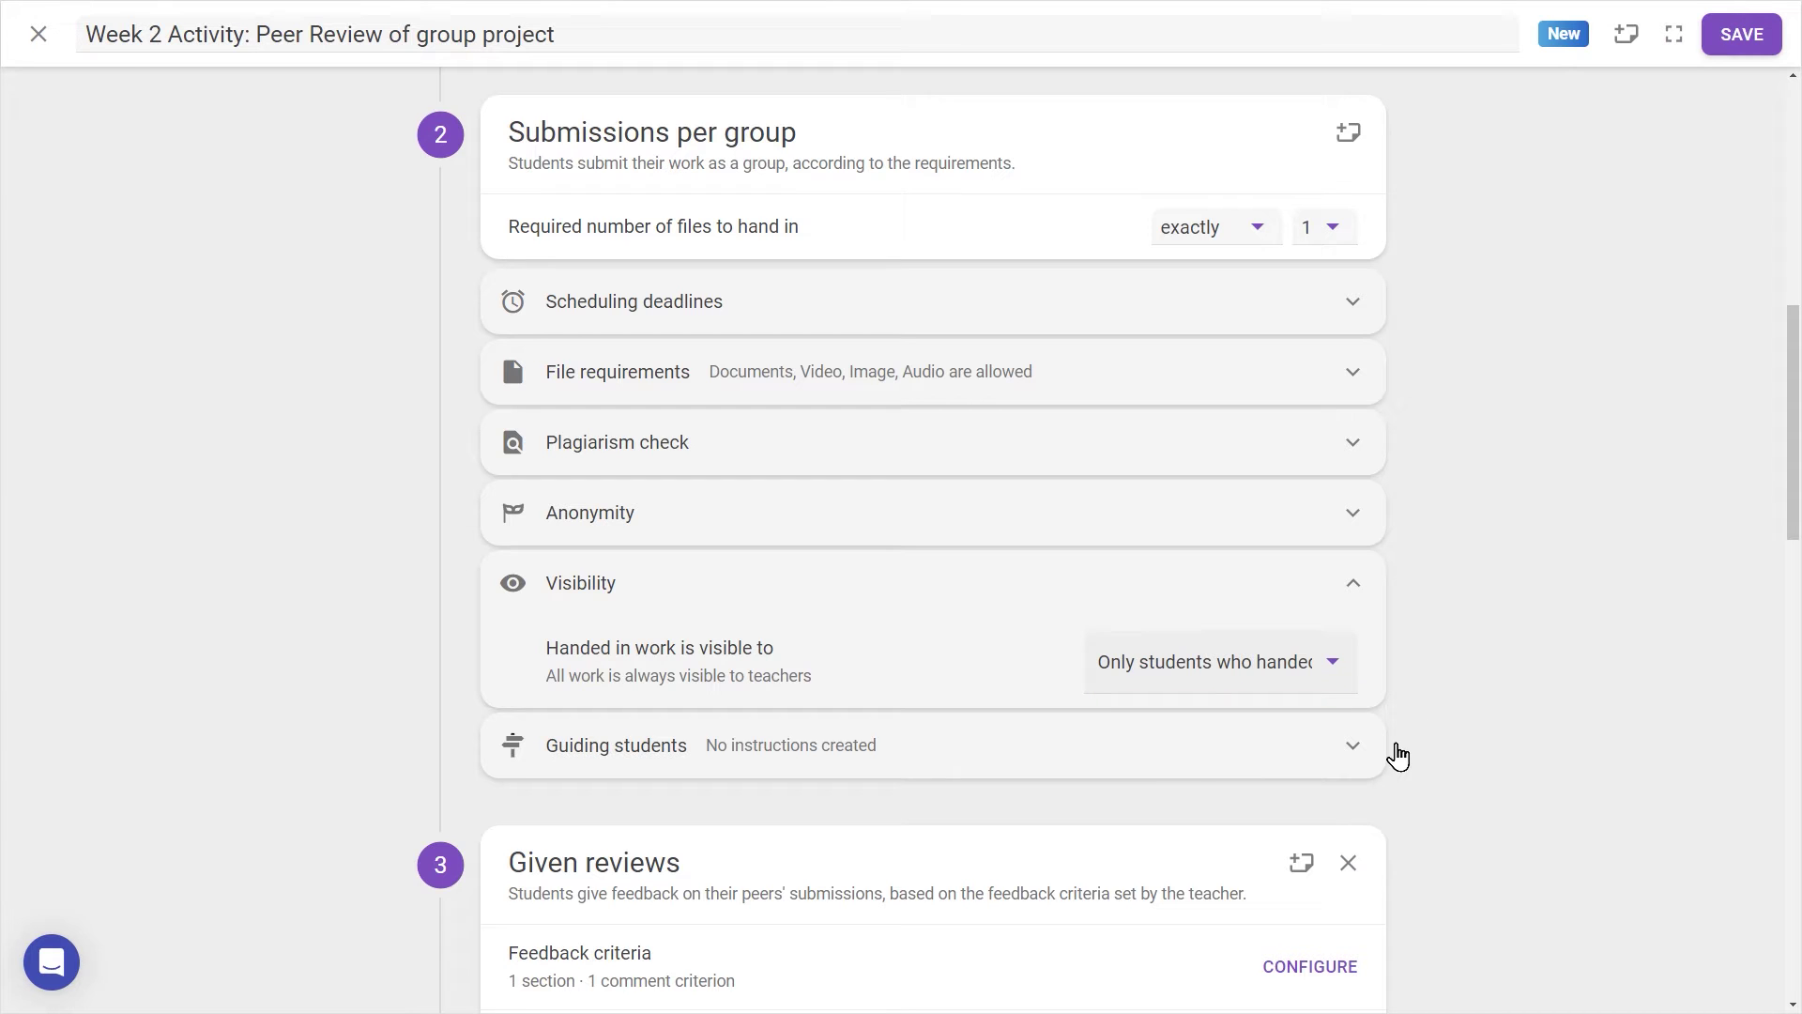
{"action": "left_click", "coordinate": [1394, 754]}
{"action": "scroll", "coordinate": [1412, 735], "scroll_direction": "down", "scroll_amount": 2}
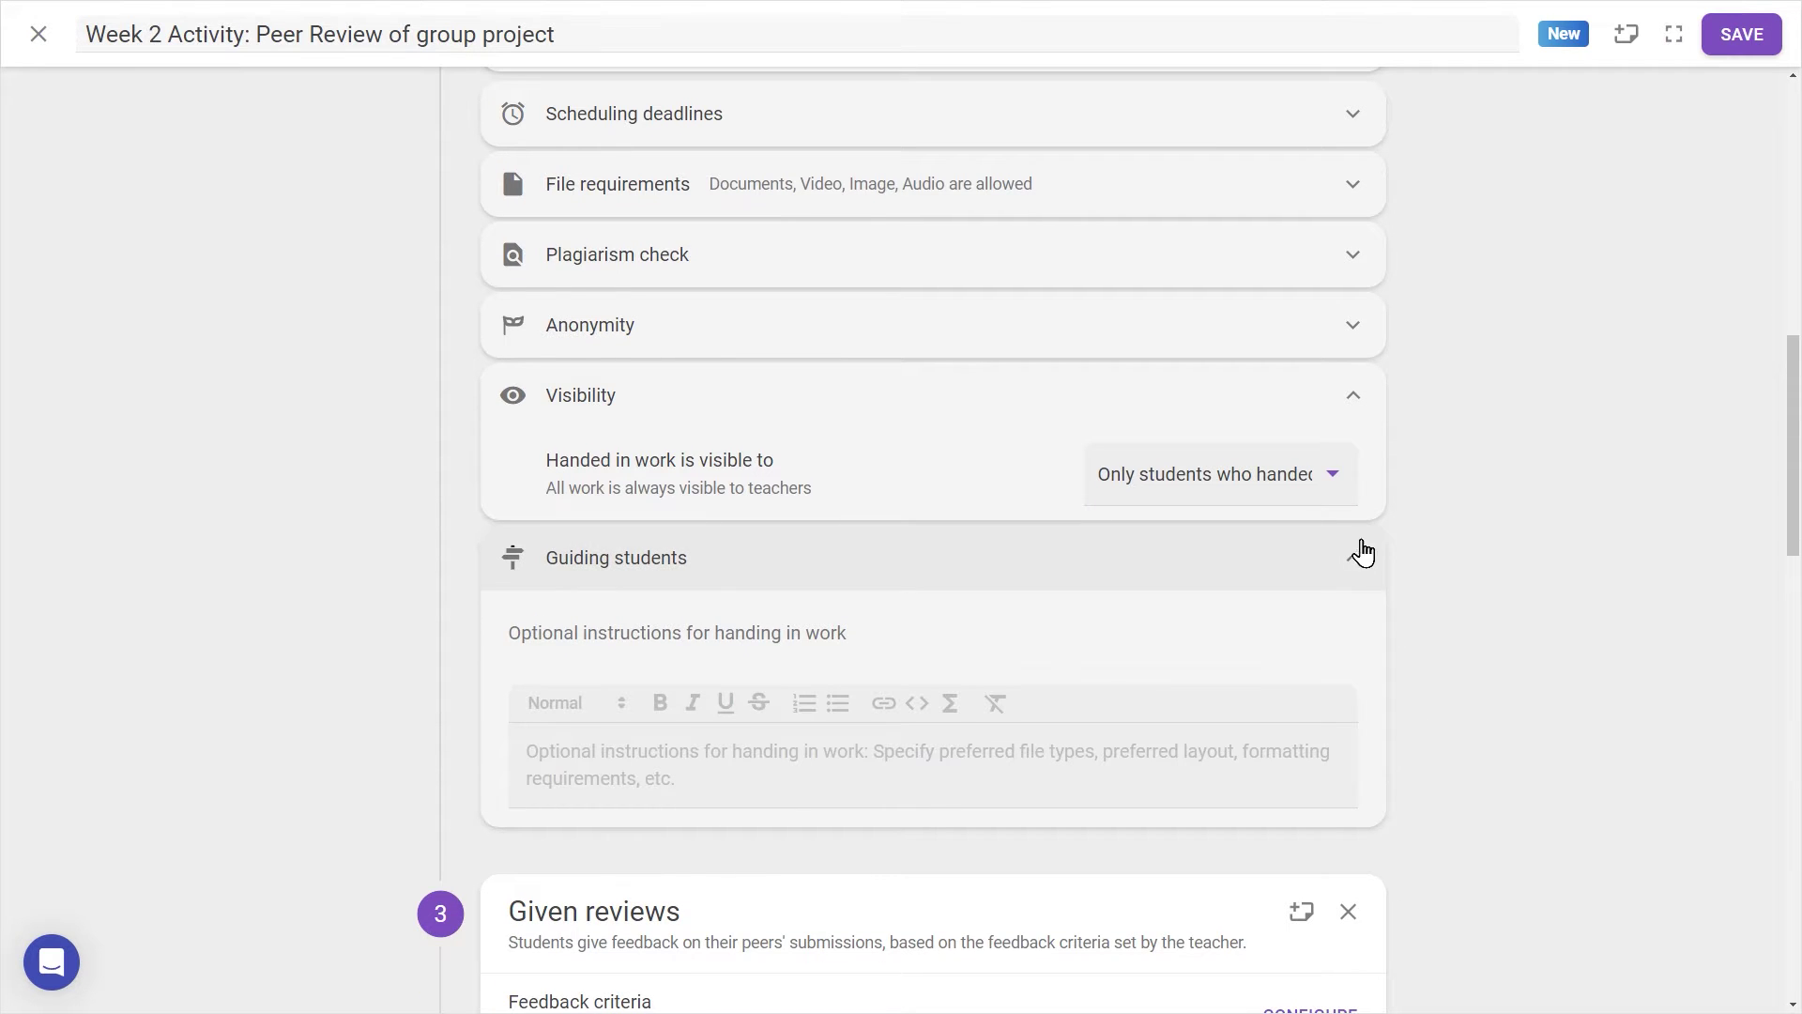
{"action": "left_click", "coordinate": [1355, 557]}
- Add a new rubric with 4 criteria, including Organization and Level of Content, scored 0–3 points
{"action": "left_click", "coordinate": [1353, 394]}
{"action": "left_click_drag", "start_coordinate": [1790, 474], "coordinate": [1788, 574]}
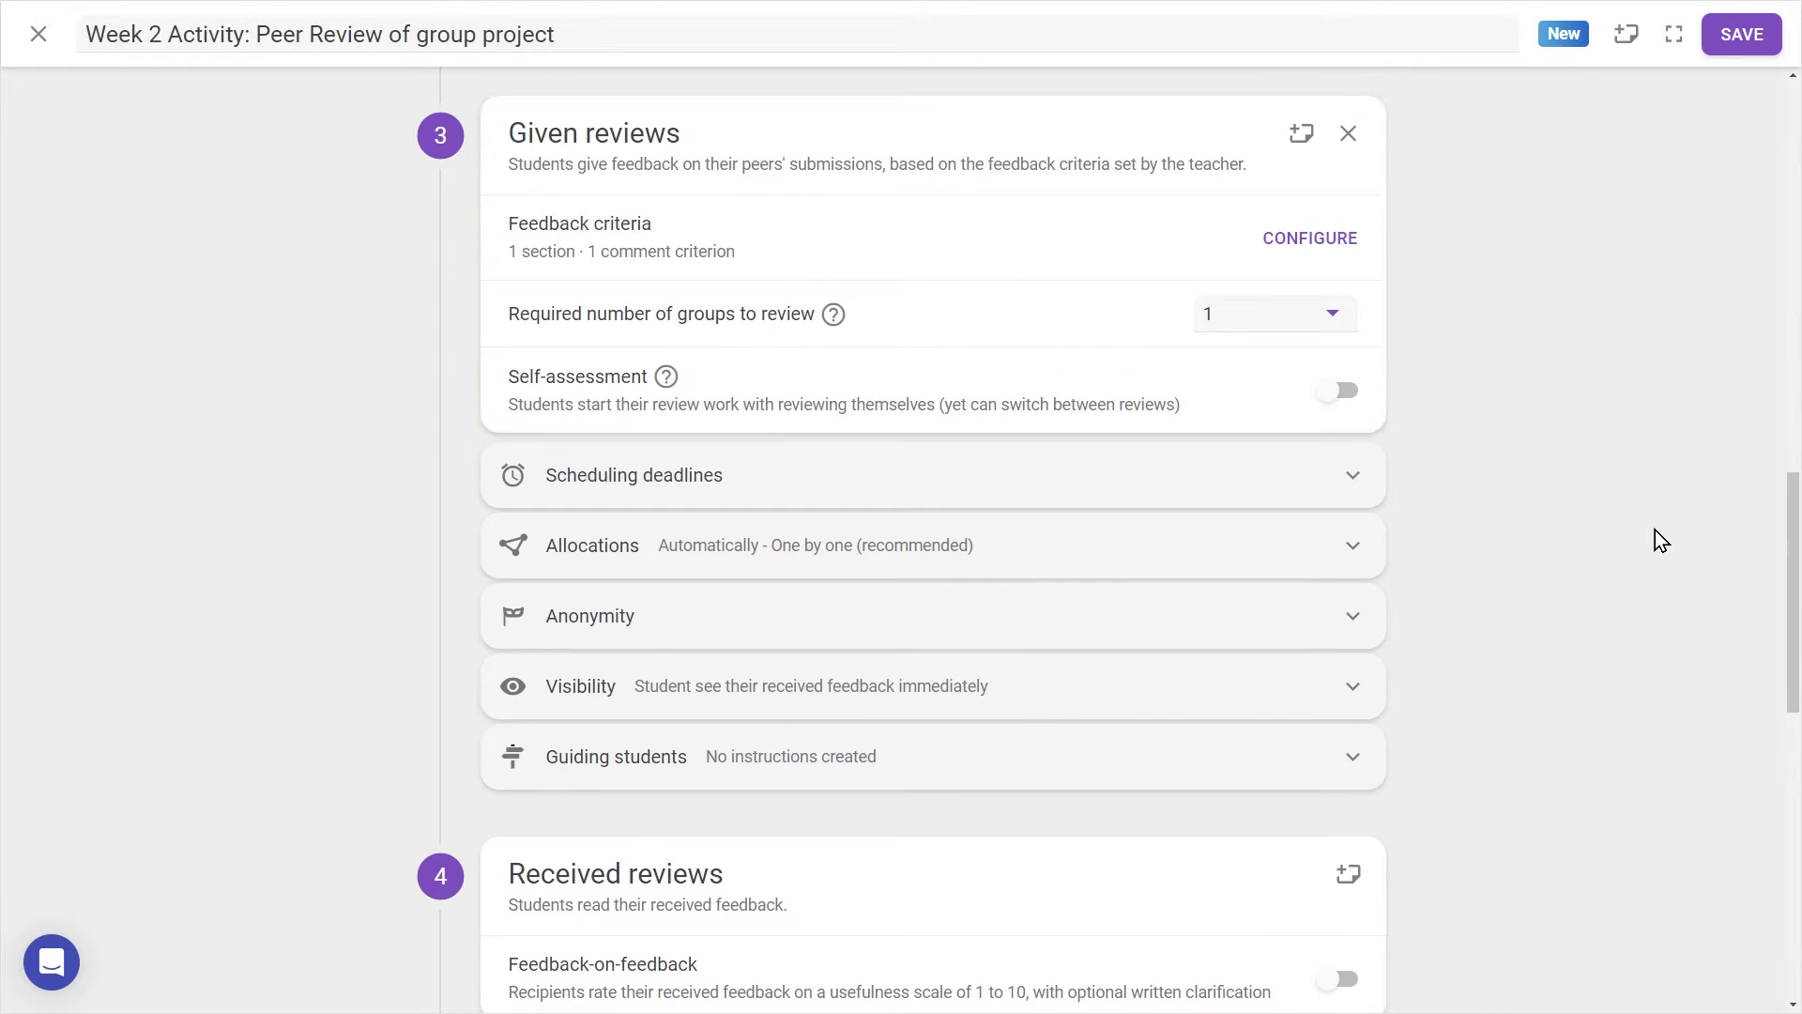
{"action": "left_click", "coordinate": [1282, 242]}
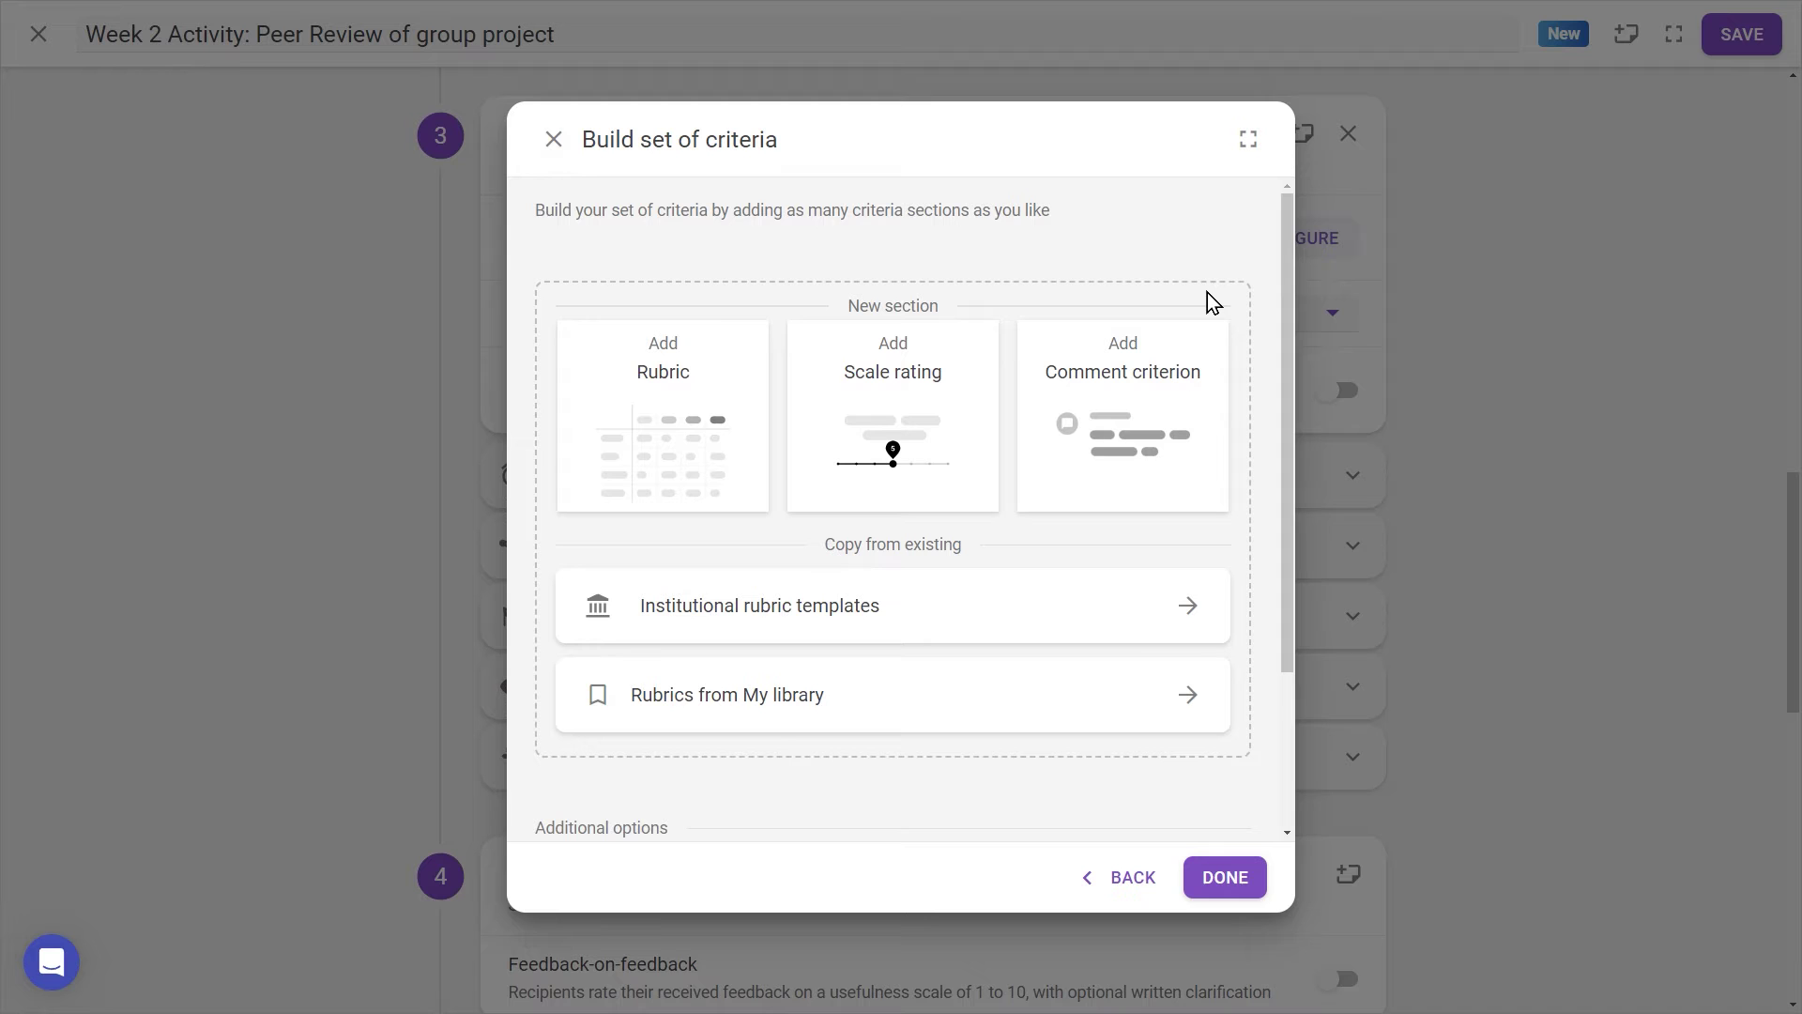
{"action": "left_click", "coordinate": [1216, 603]}
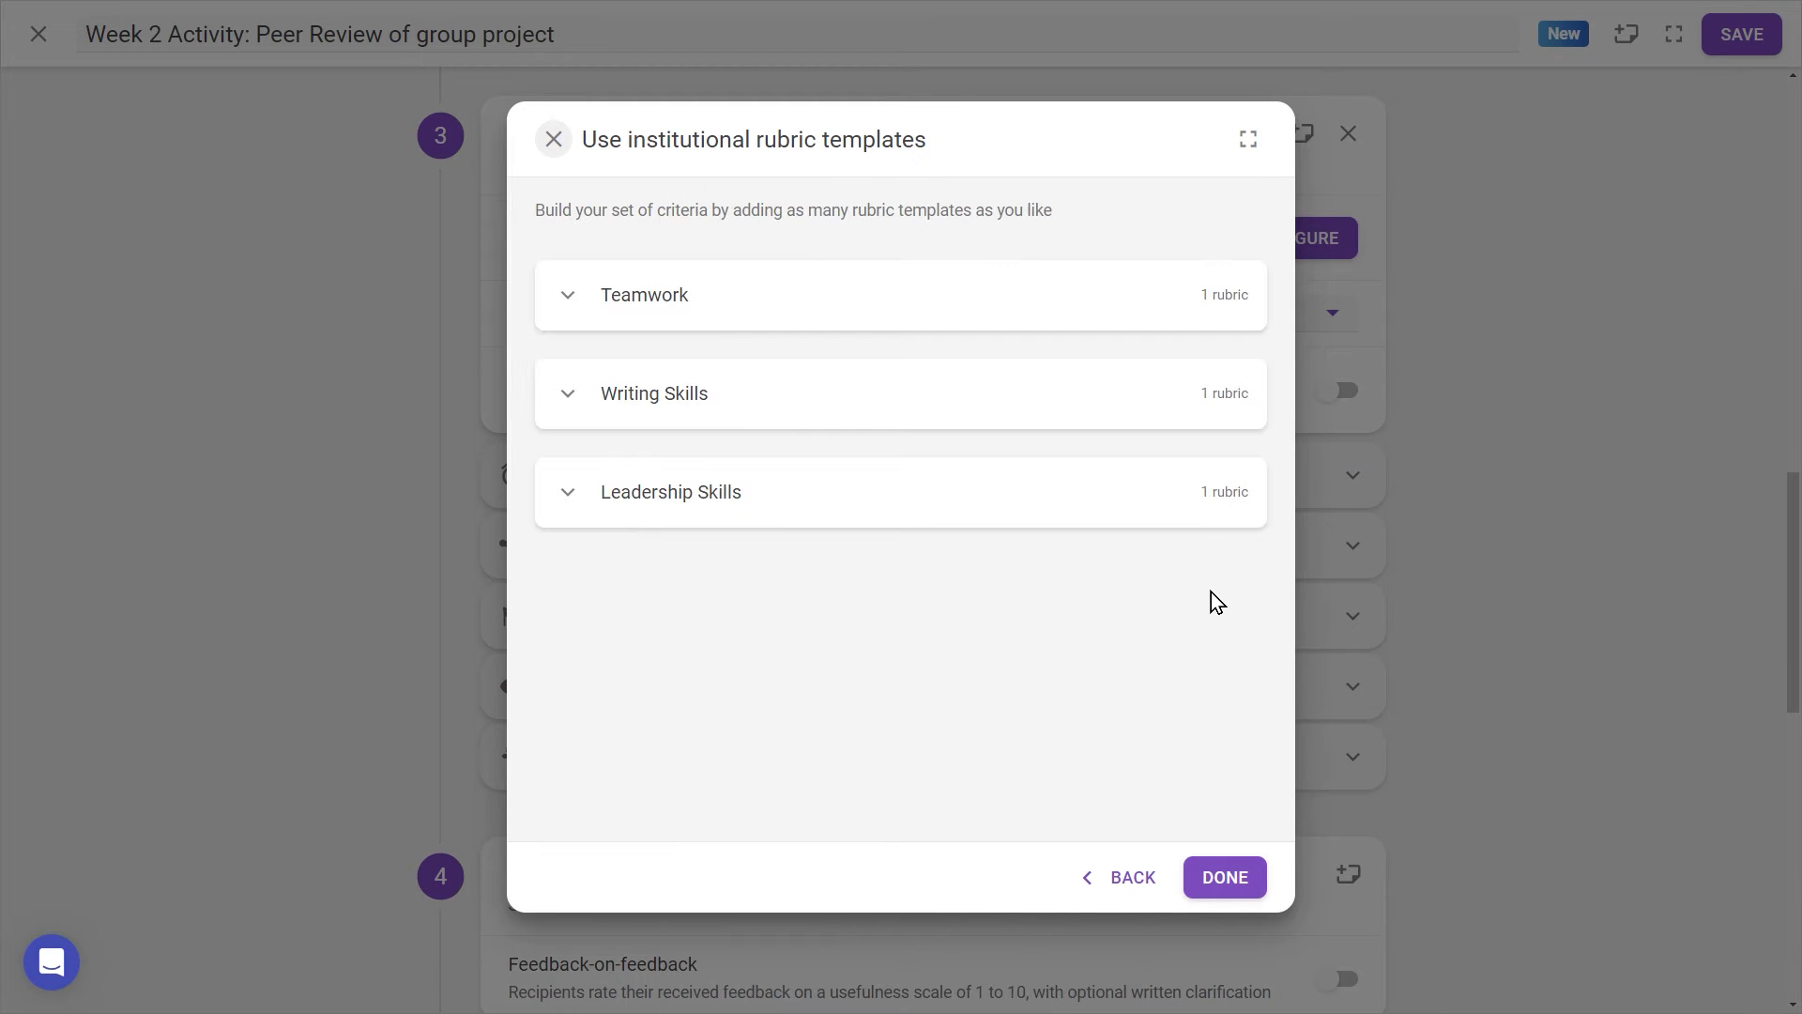
{"action": "left_click", "coordinate": [1136, 879]}
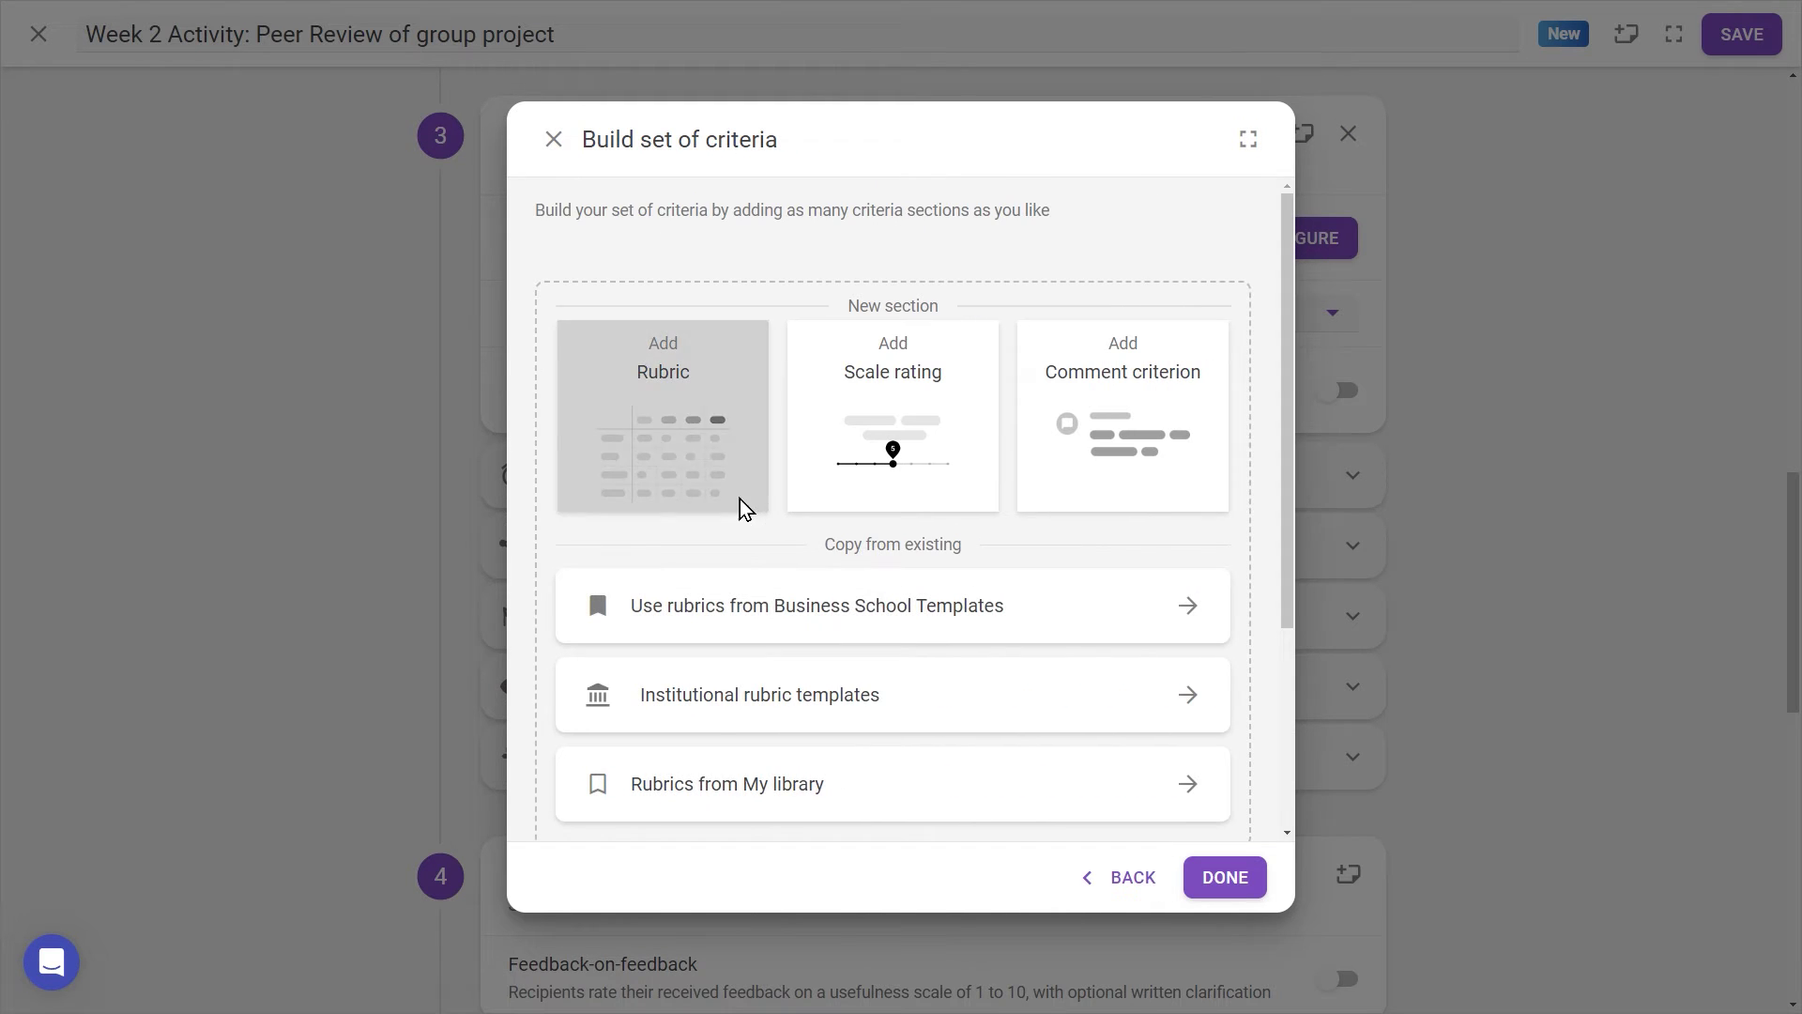
{"action": "left_click", "coordinate": [740, 498]}
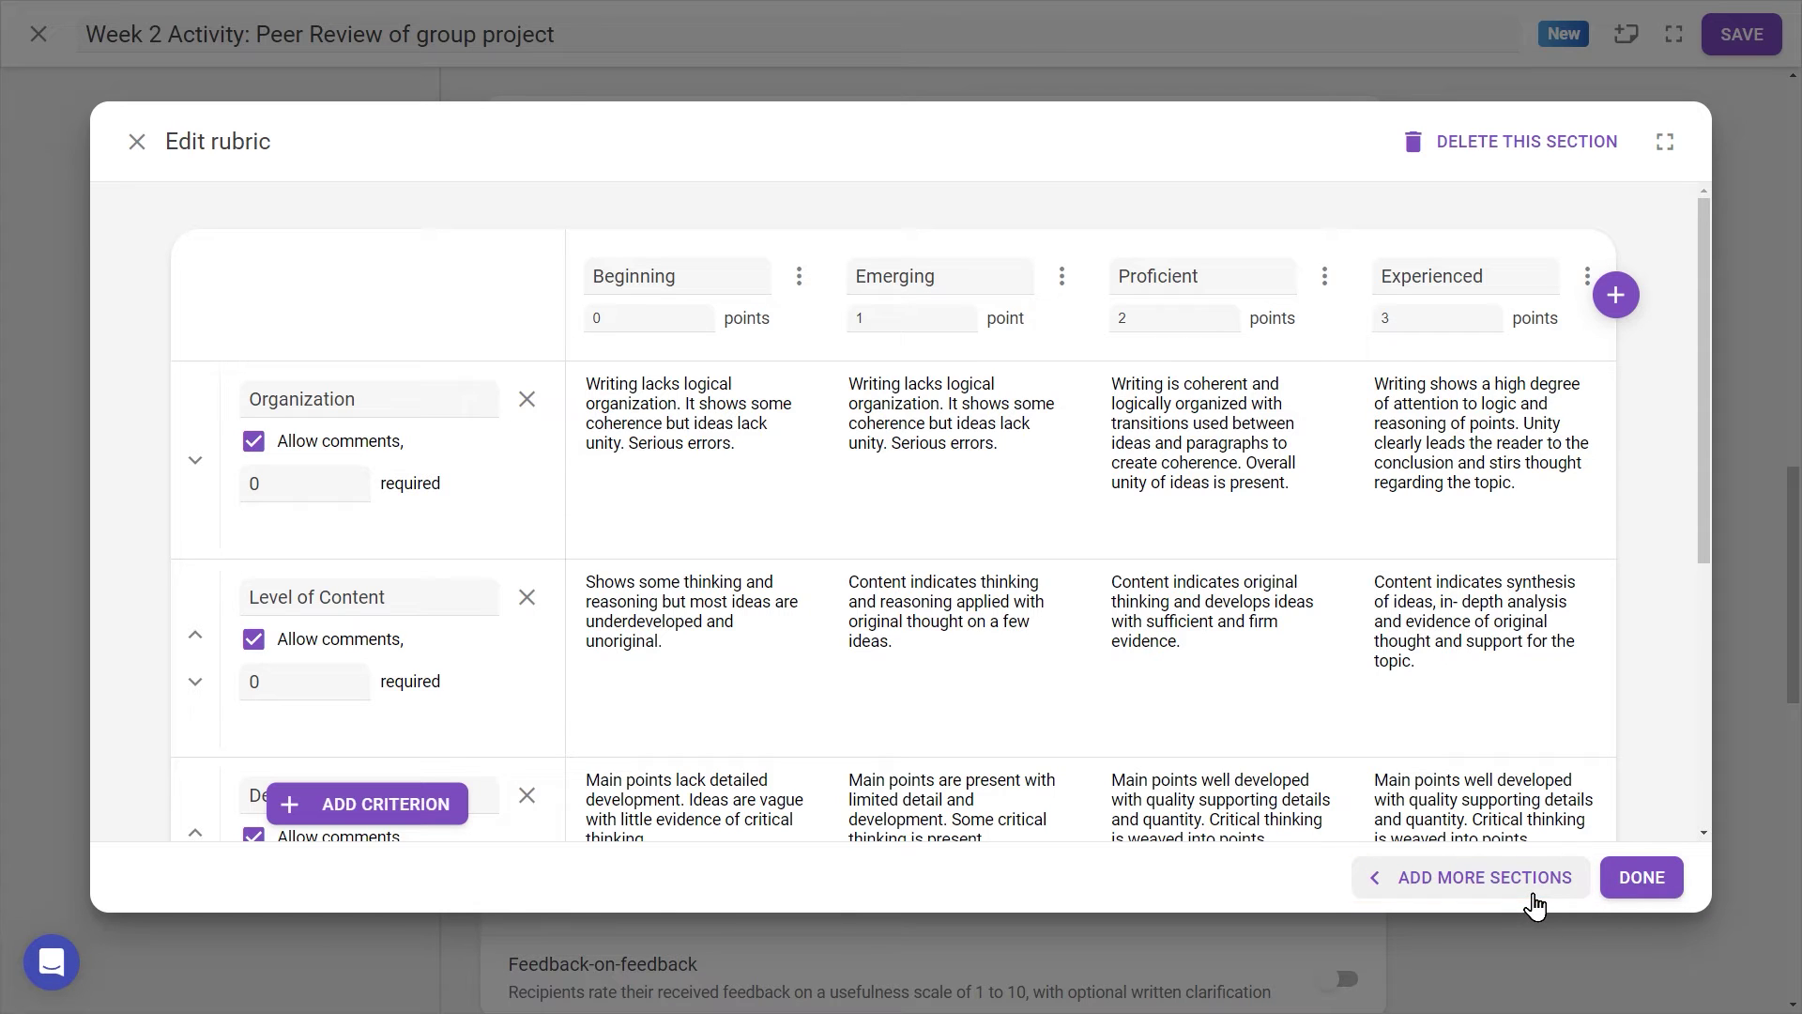
{"action": "left_click", "coordinate": [1671, 887]}
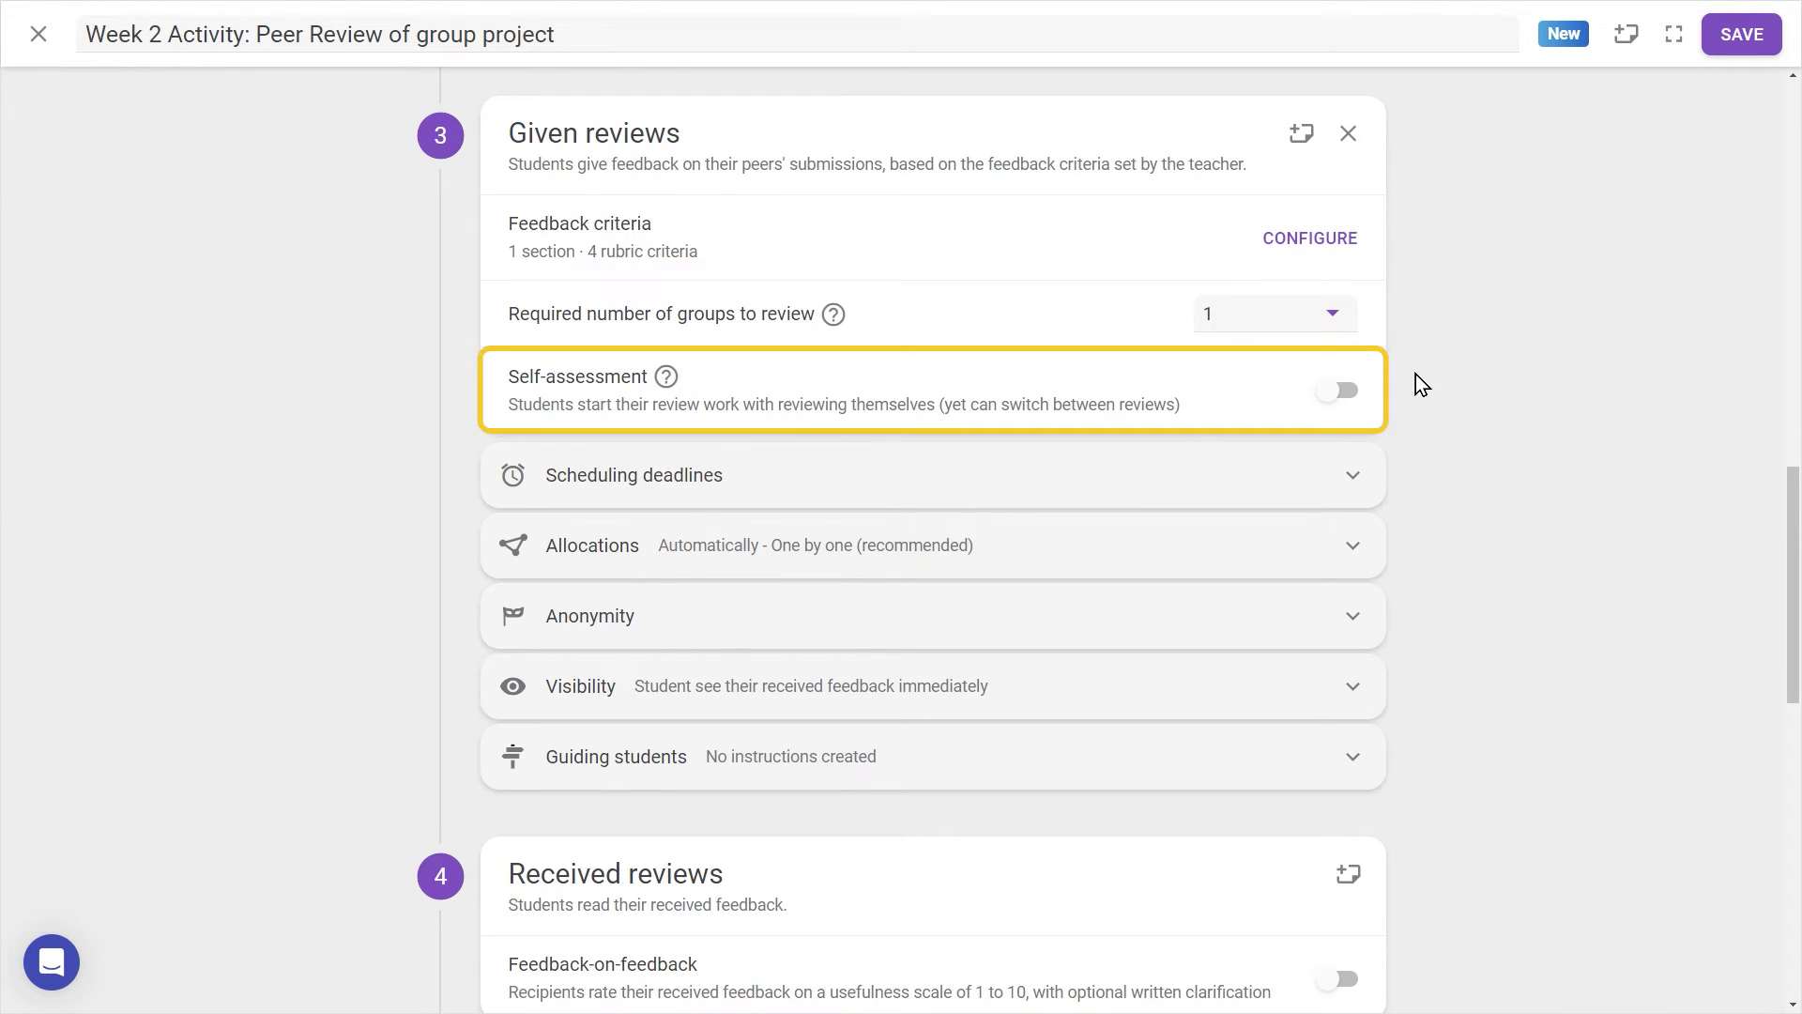
- Turn on self-assessment, leave the review deadline at Never, and expand the Allocations settings
{"action": "left_click", "coordinate": [1343, 390]}
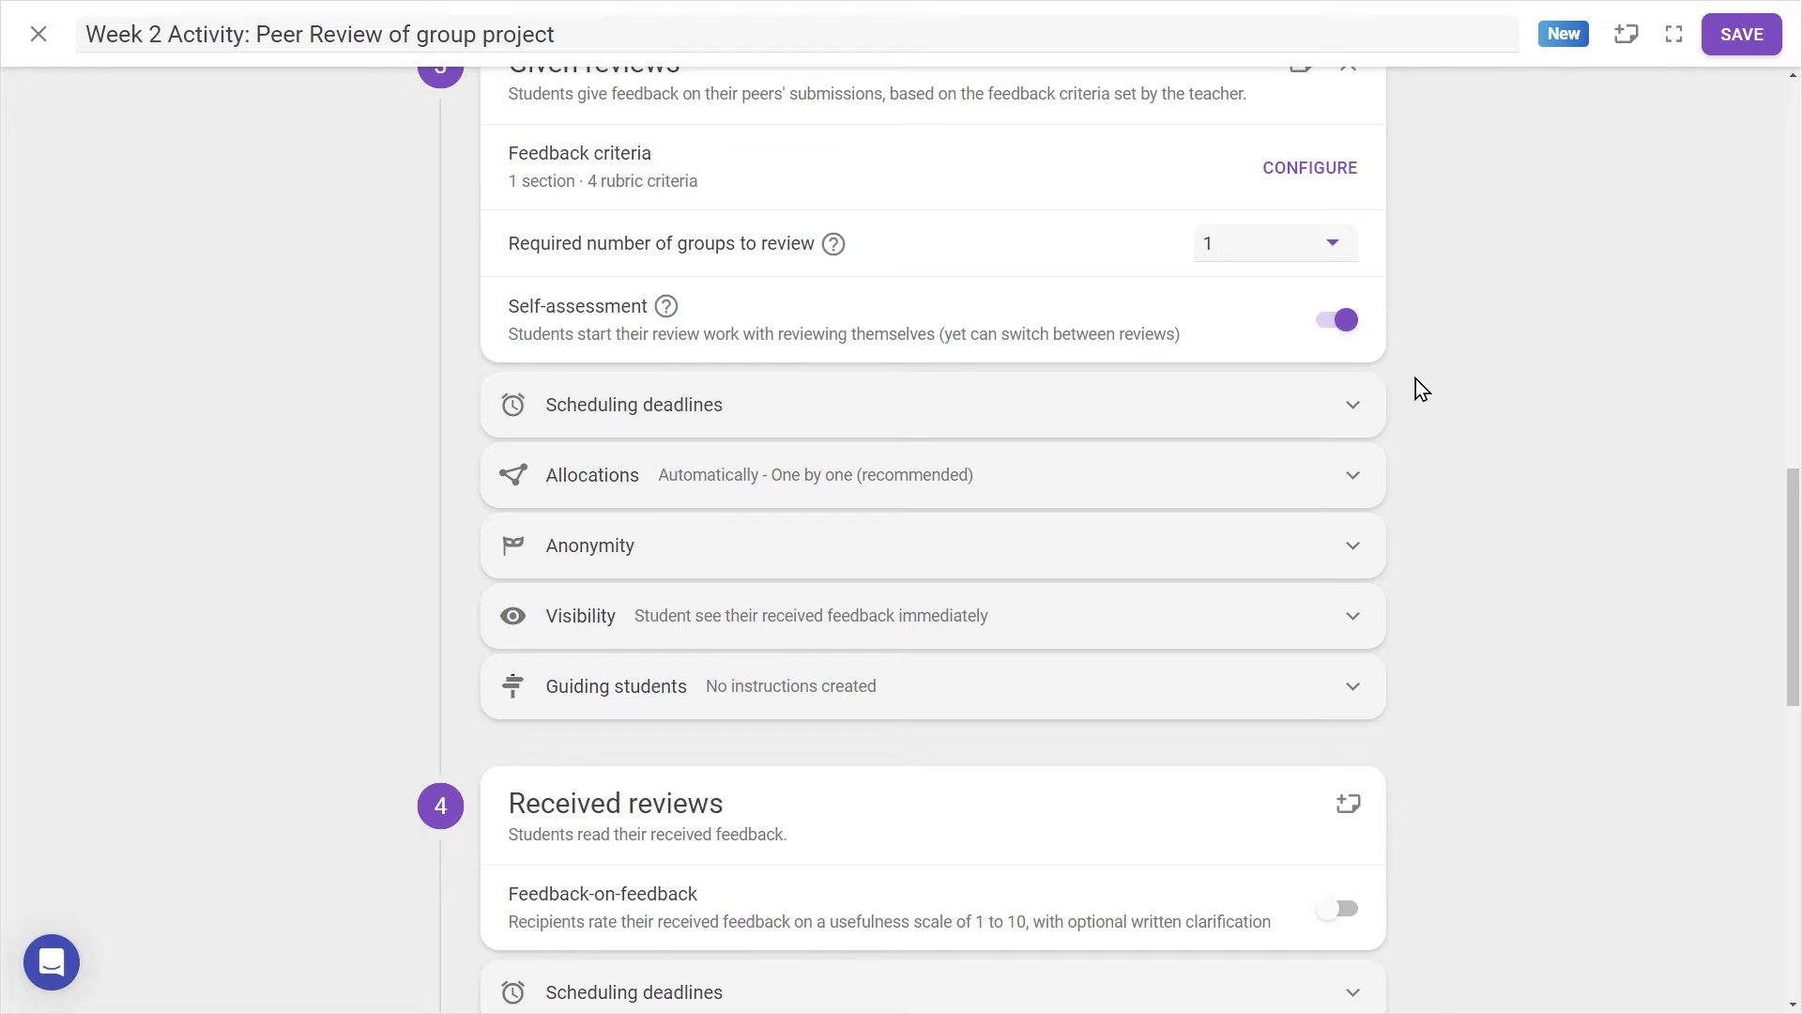
{"action": "scroll", "coordinate": [1416, 379], "scroll_direction": "down", "scroll_amount": 1}
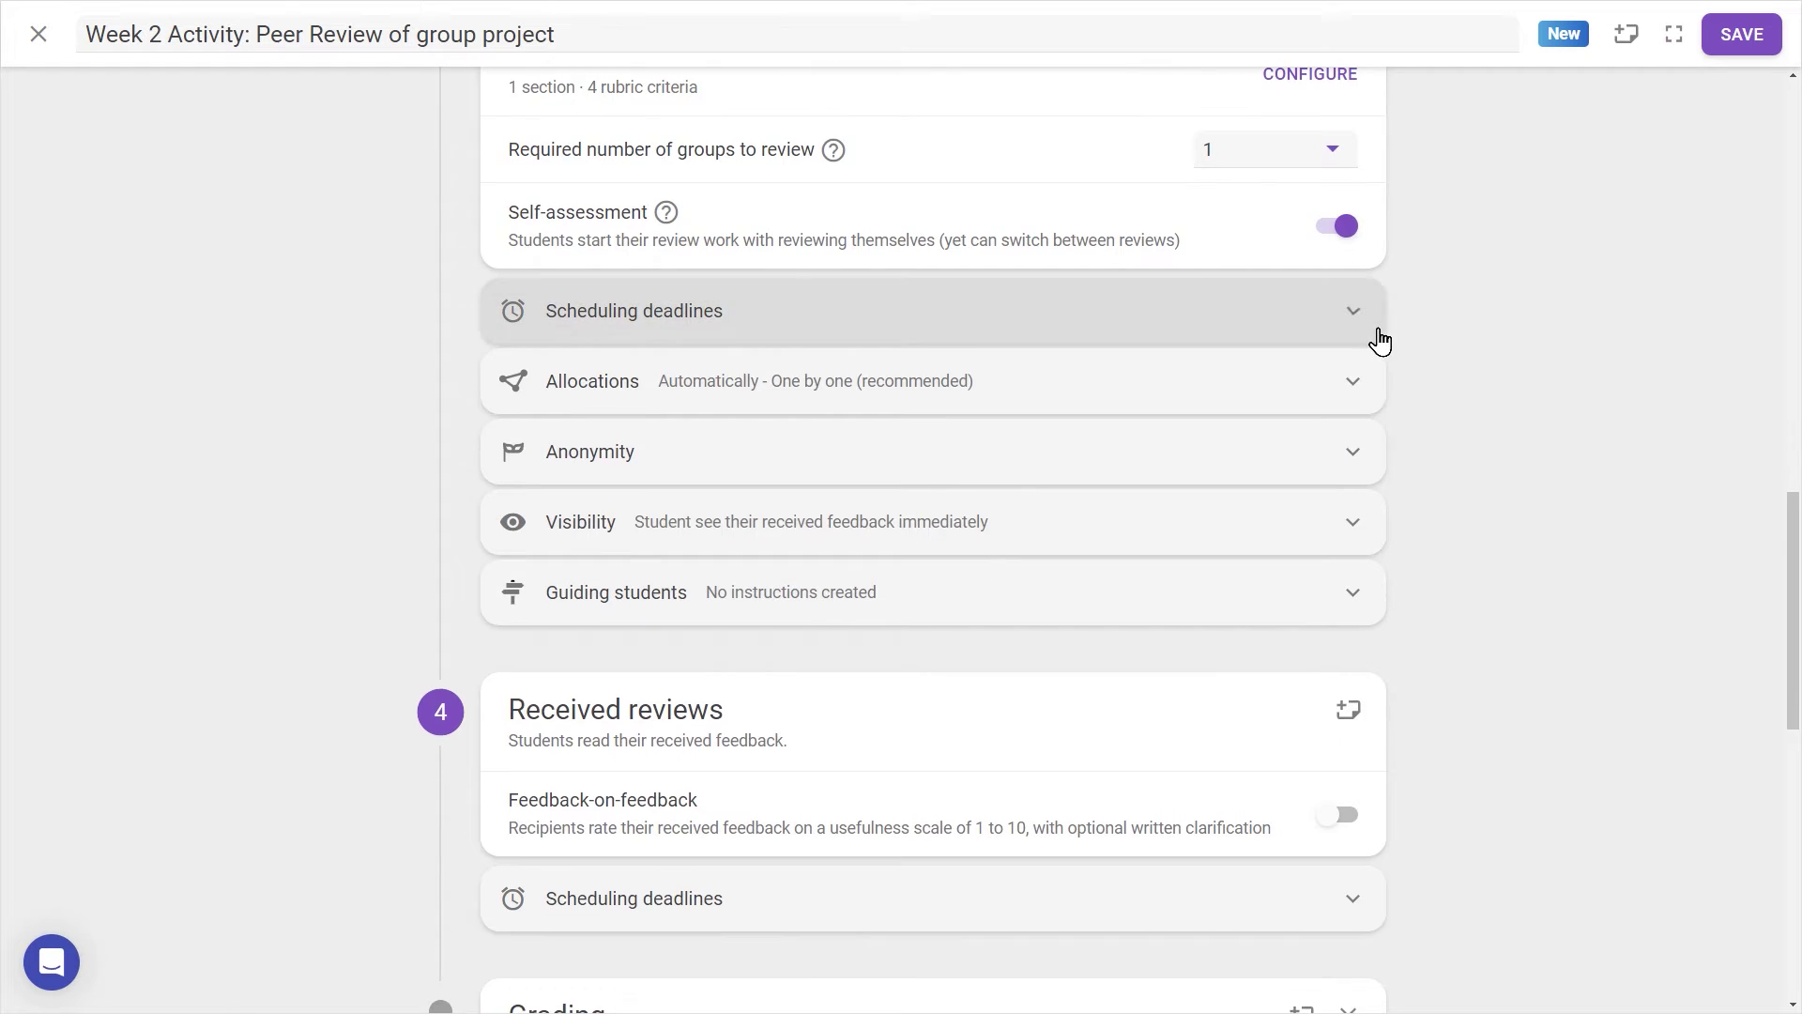
{"action": "left_click", "coordinate": [1376, 336]}
{"action": "left_click", "coordinate": [1340, 390]}
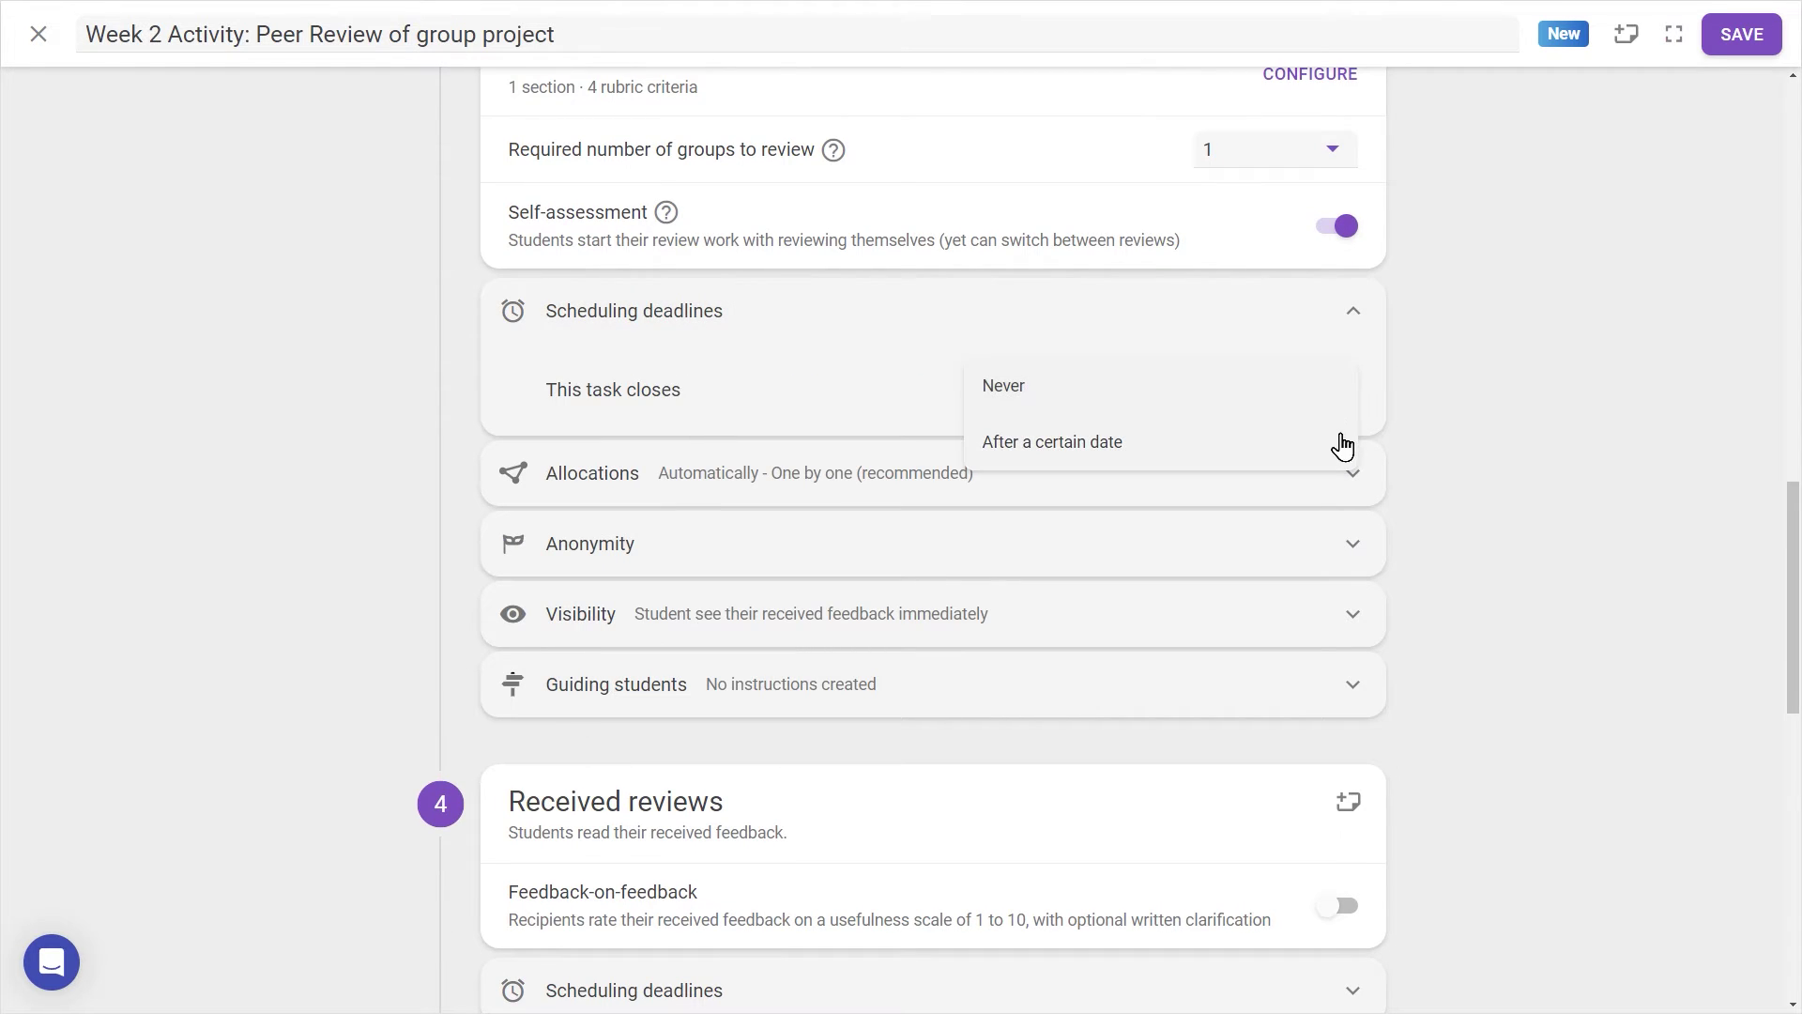
{"action": "left_click", "coordinate": [1370, 328]}
{"action": "left_click", "coordinate": [1359, 385]}
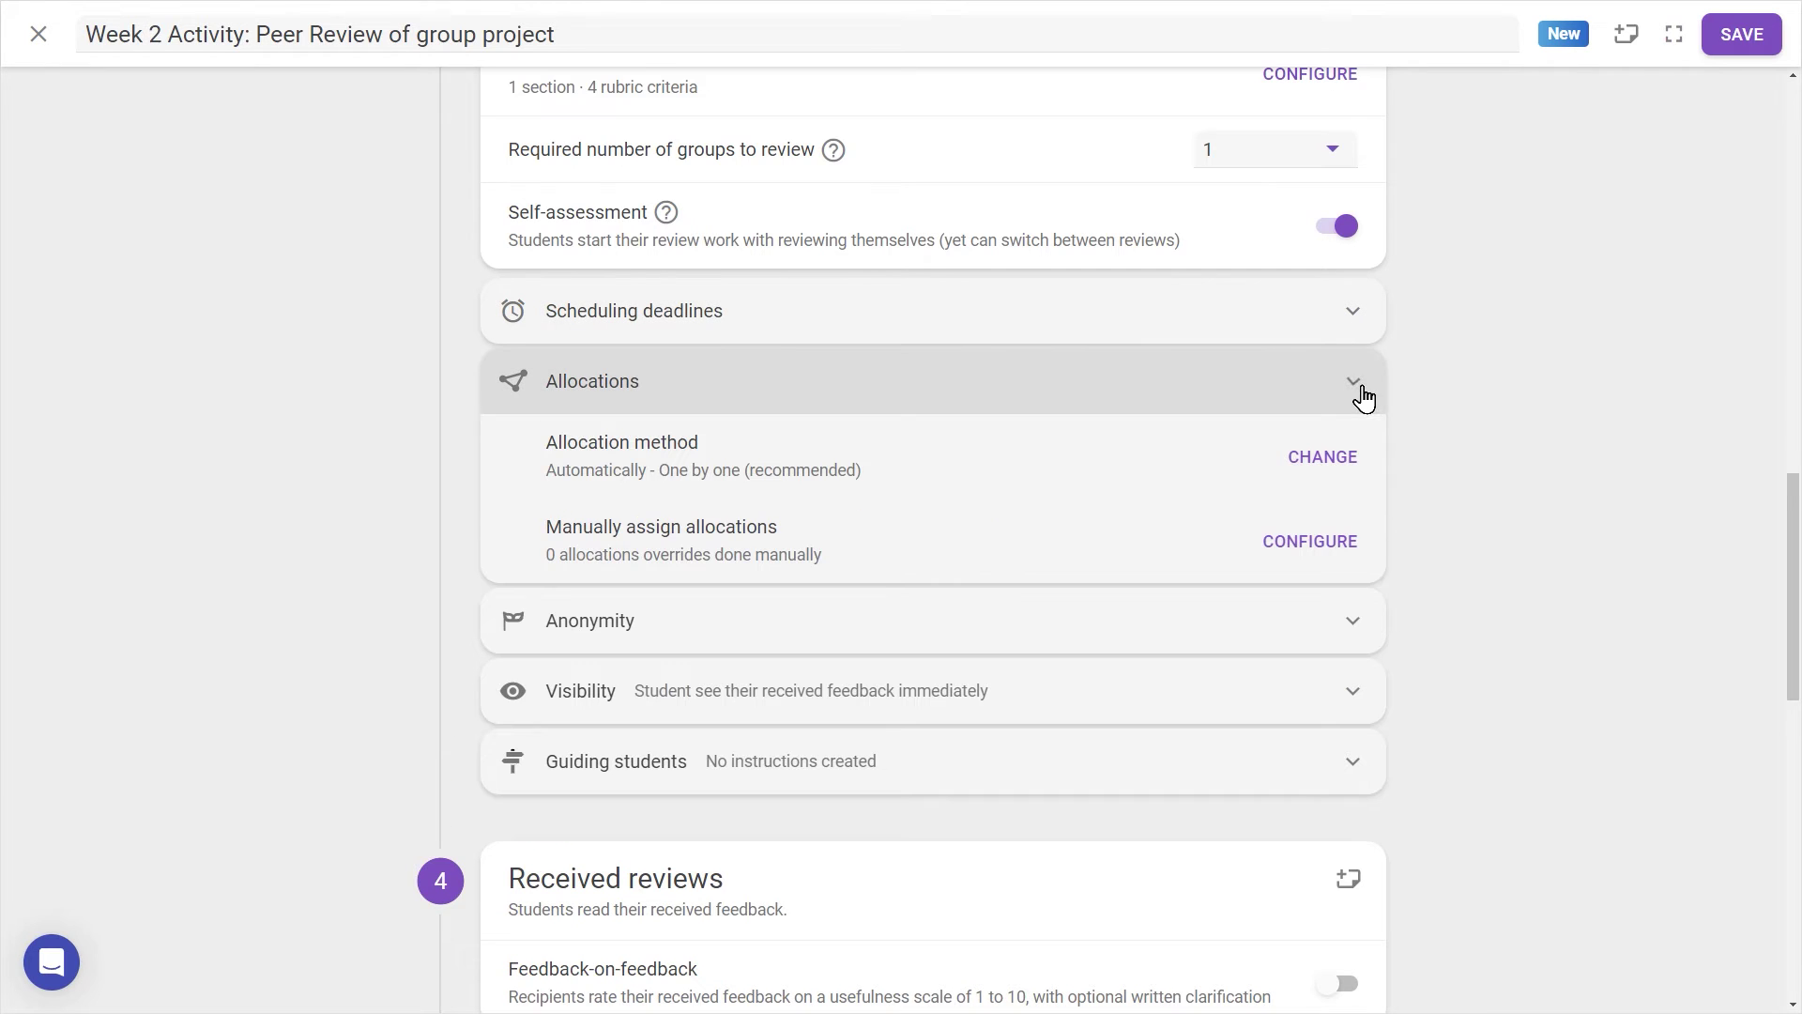
{"action": "left_click", "coordinate": [1342, 477]}
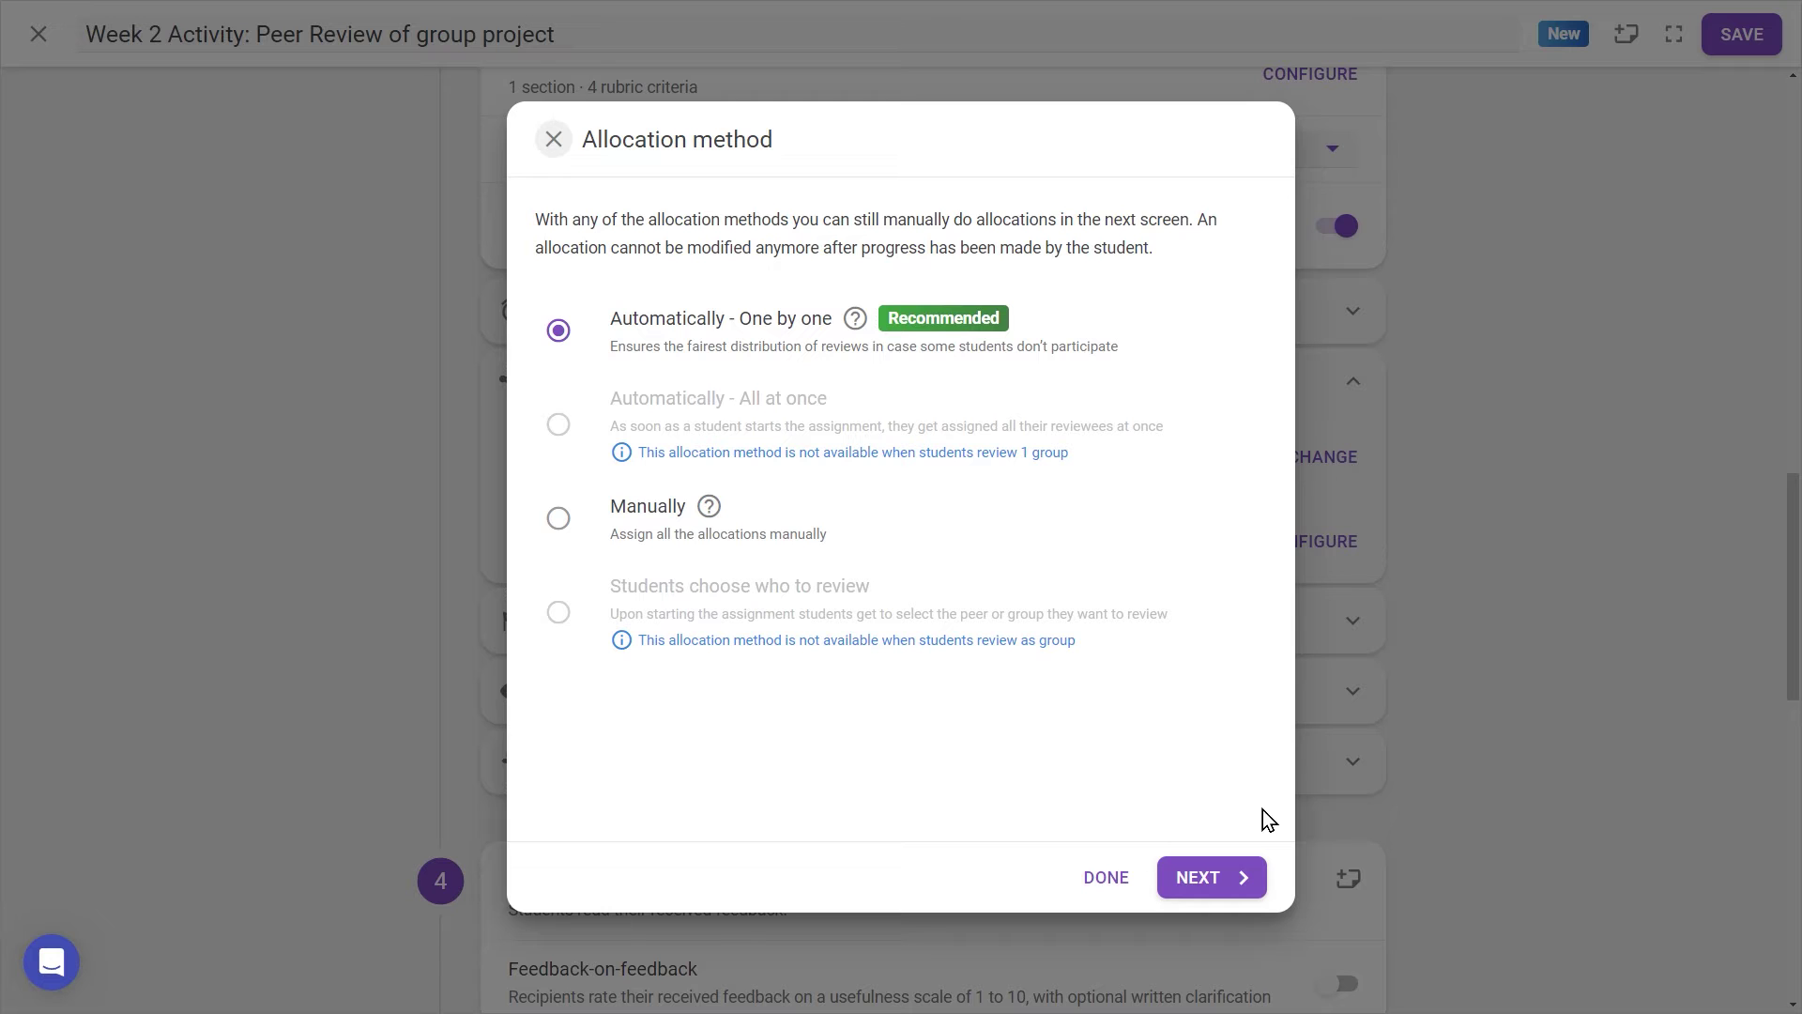
{"action": "left_click", "coordinate": [1201, 877]}
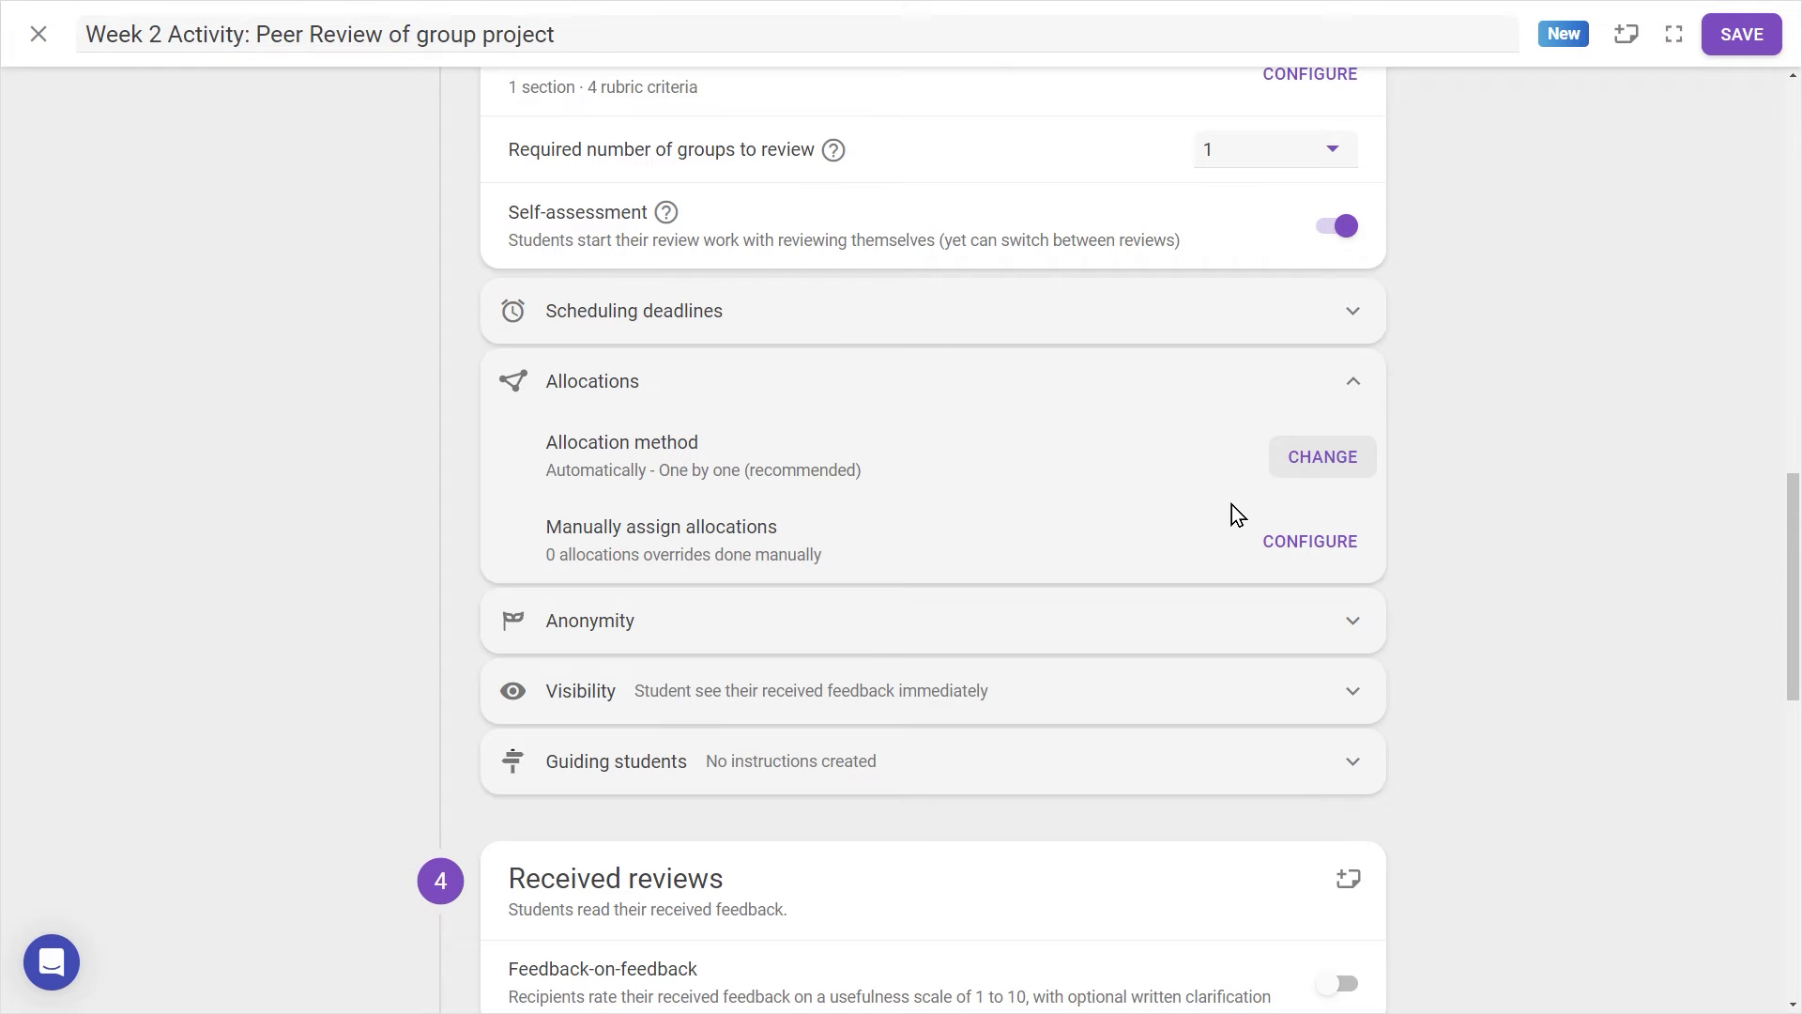
{"action": "left_click", "coordinate": [1277, 542]}
- Leave allocations unchanged, check reviewer anonymity, and confirm received feedback is visible Immediately
{"action": "left_click", "coordinate": [290, 140]}
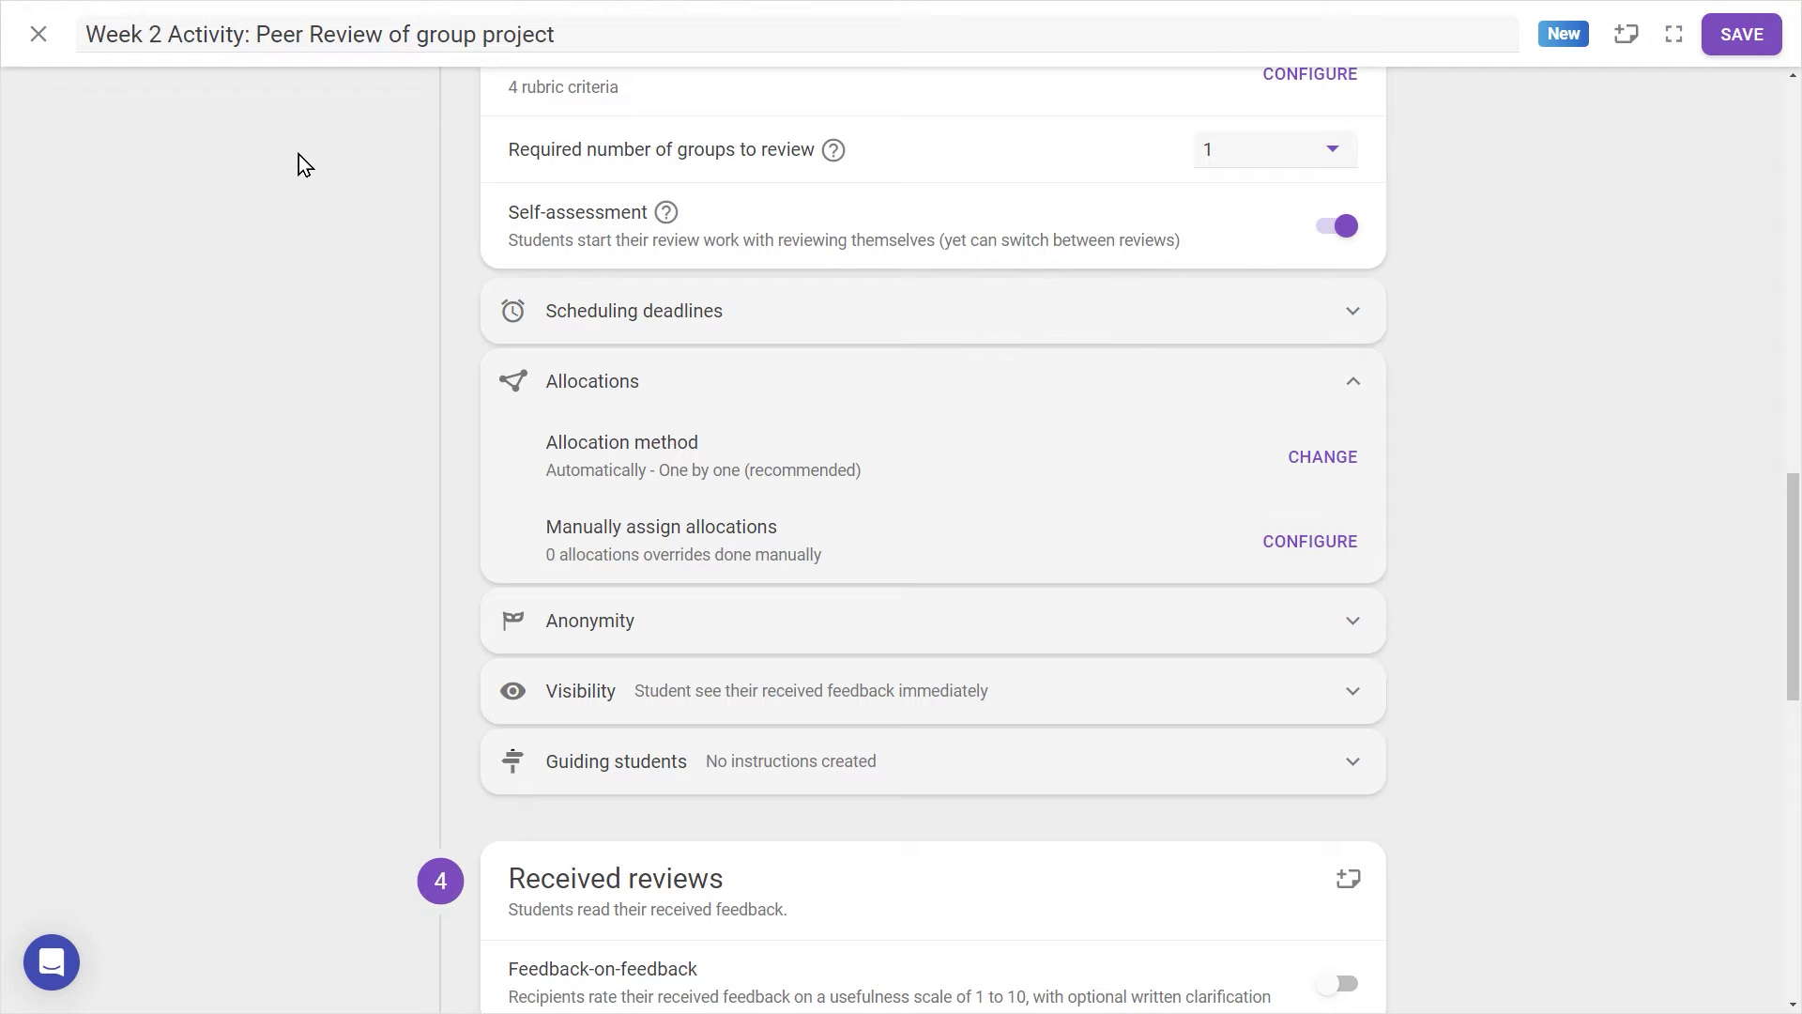
{"action": "left_click", "coordinate": [1348, 377]}
{"action": "left_click", "coordinate": [1371, 467]}
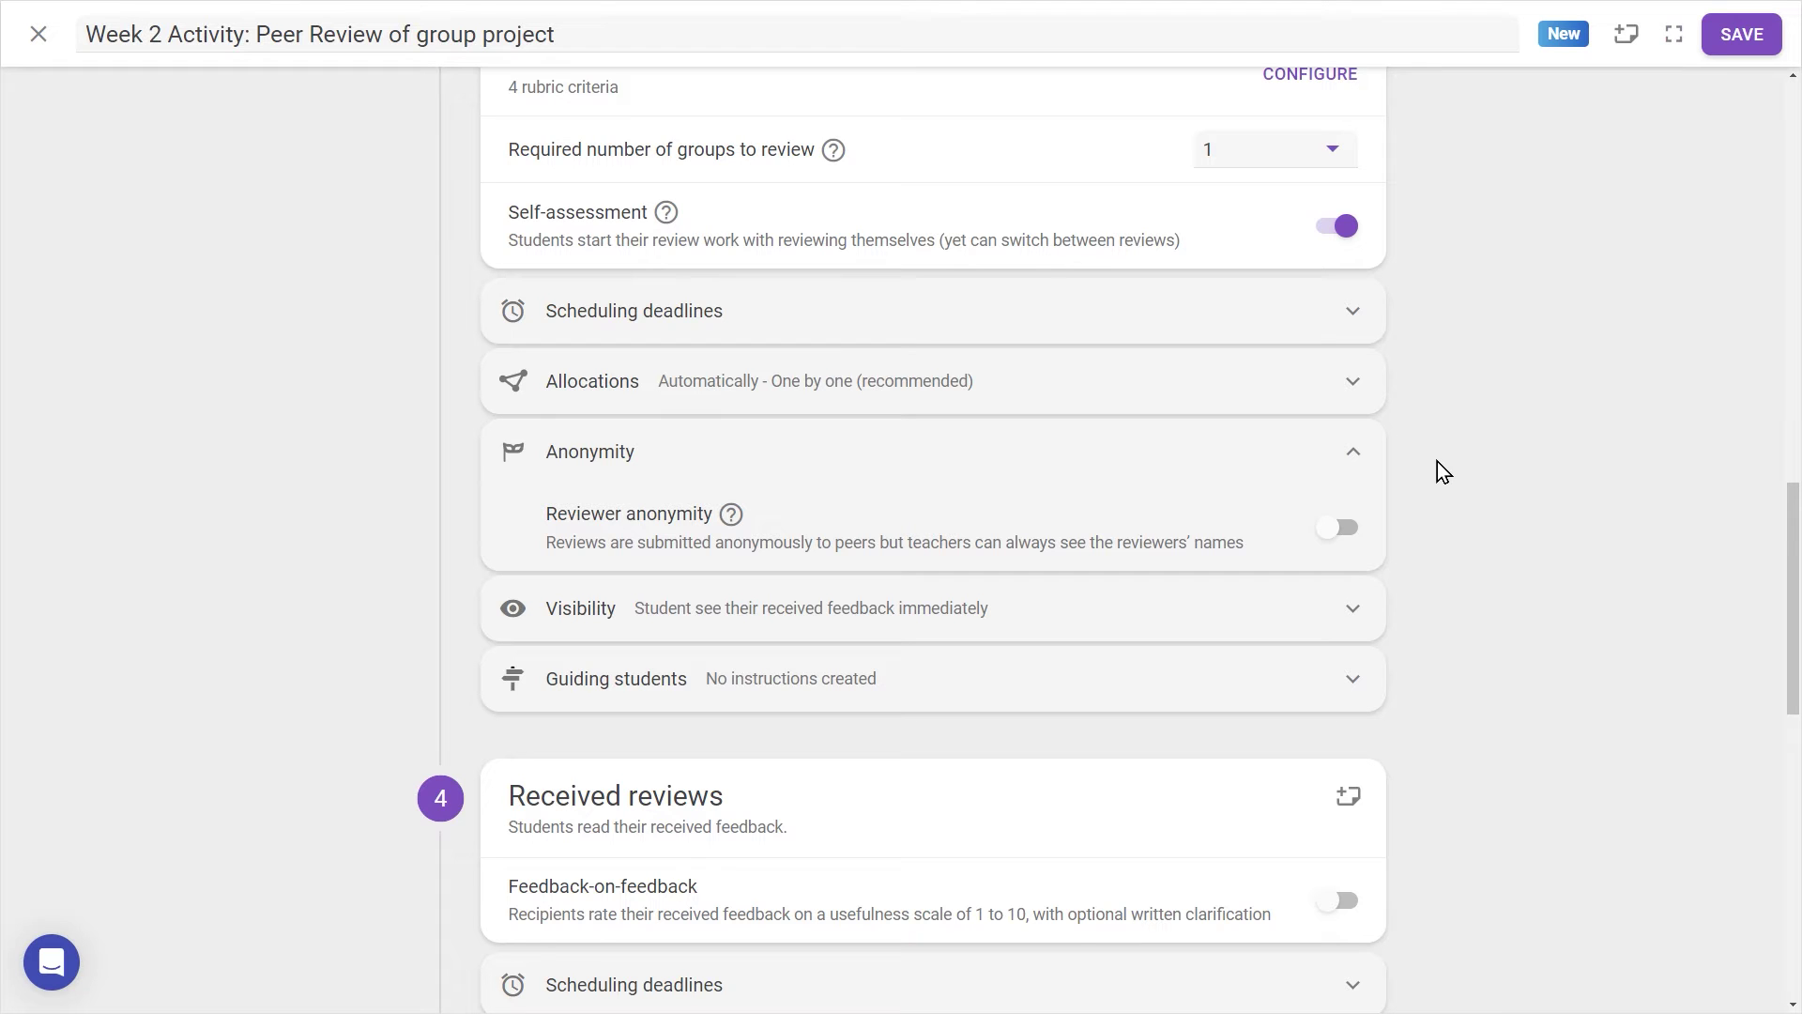
{"action": "left_click", "coordinate": [1372, 458]}
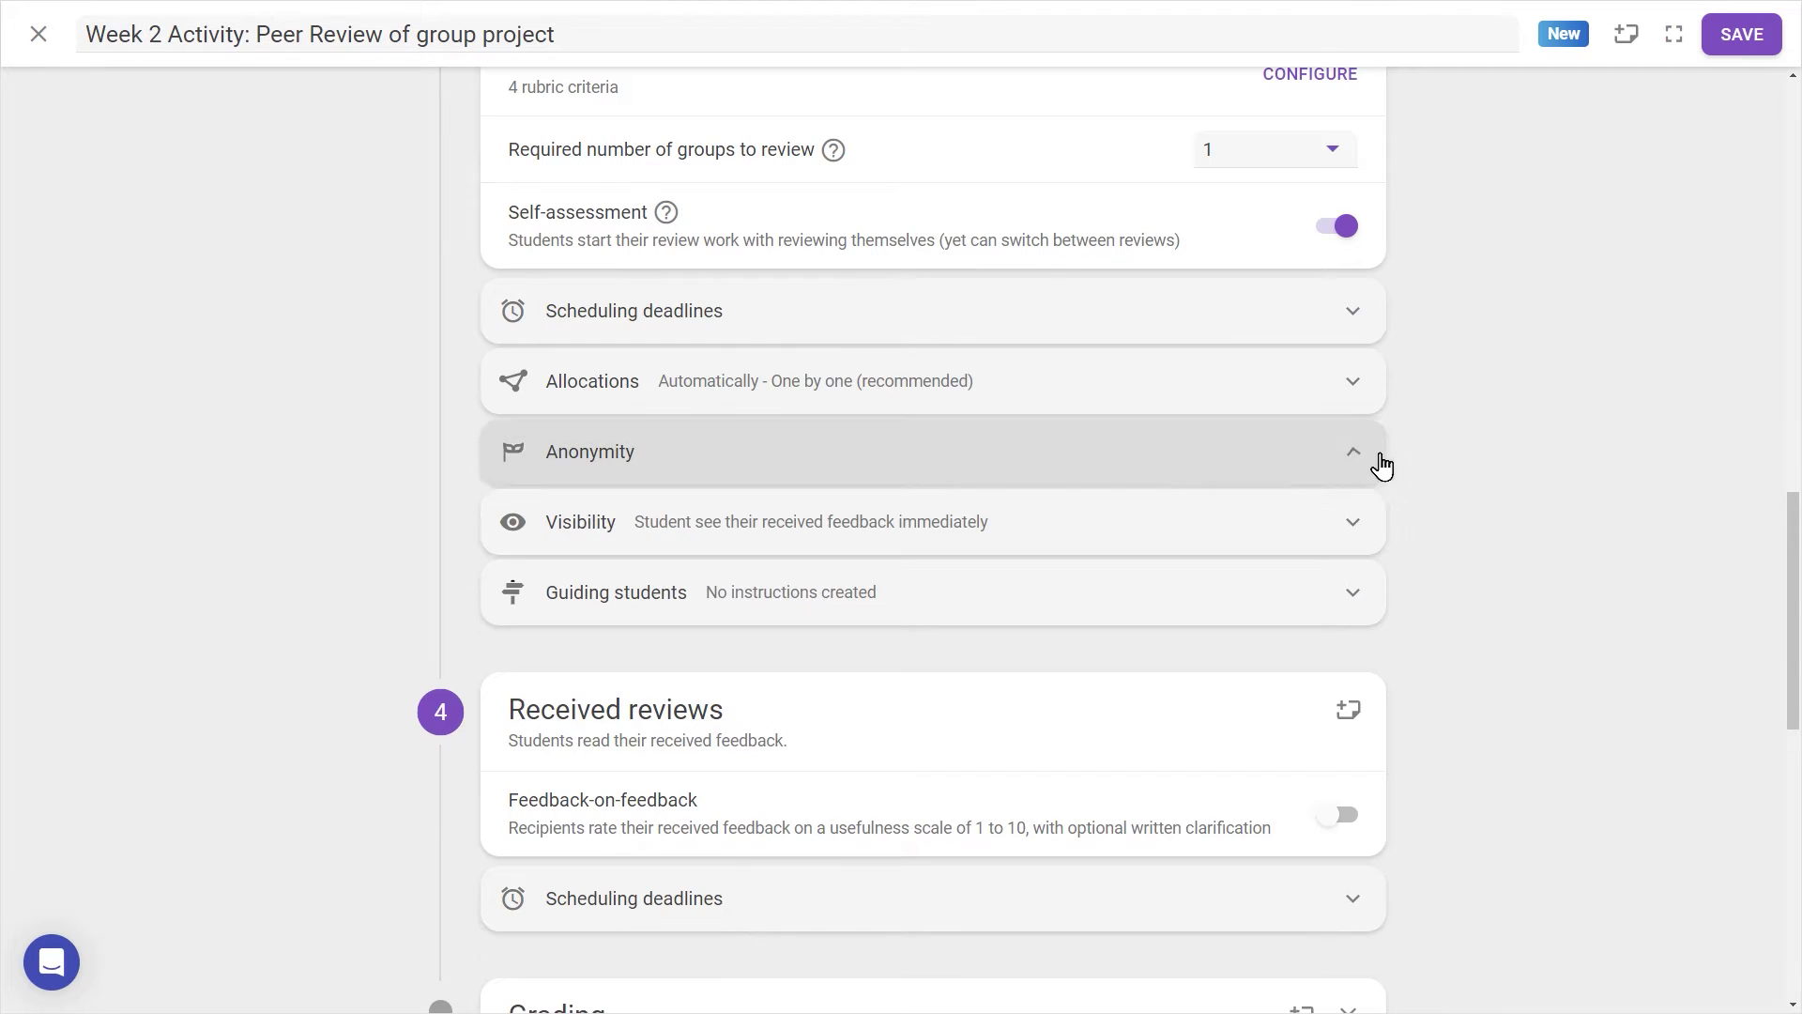
{"action": "left_click", "coordinate": [1362, 526]}
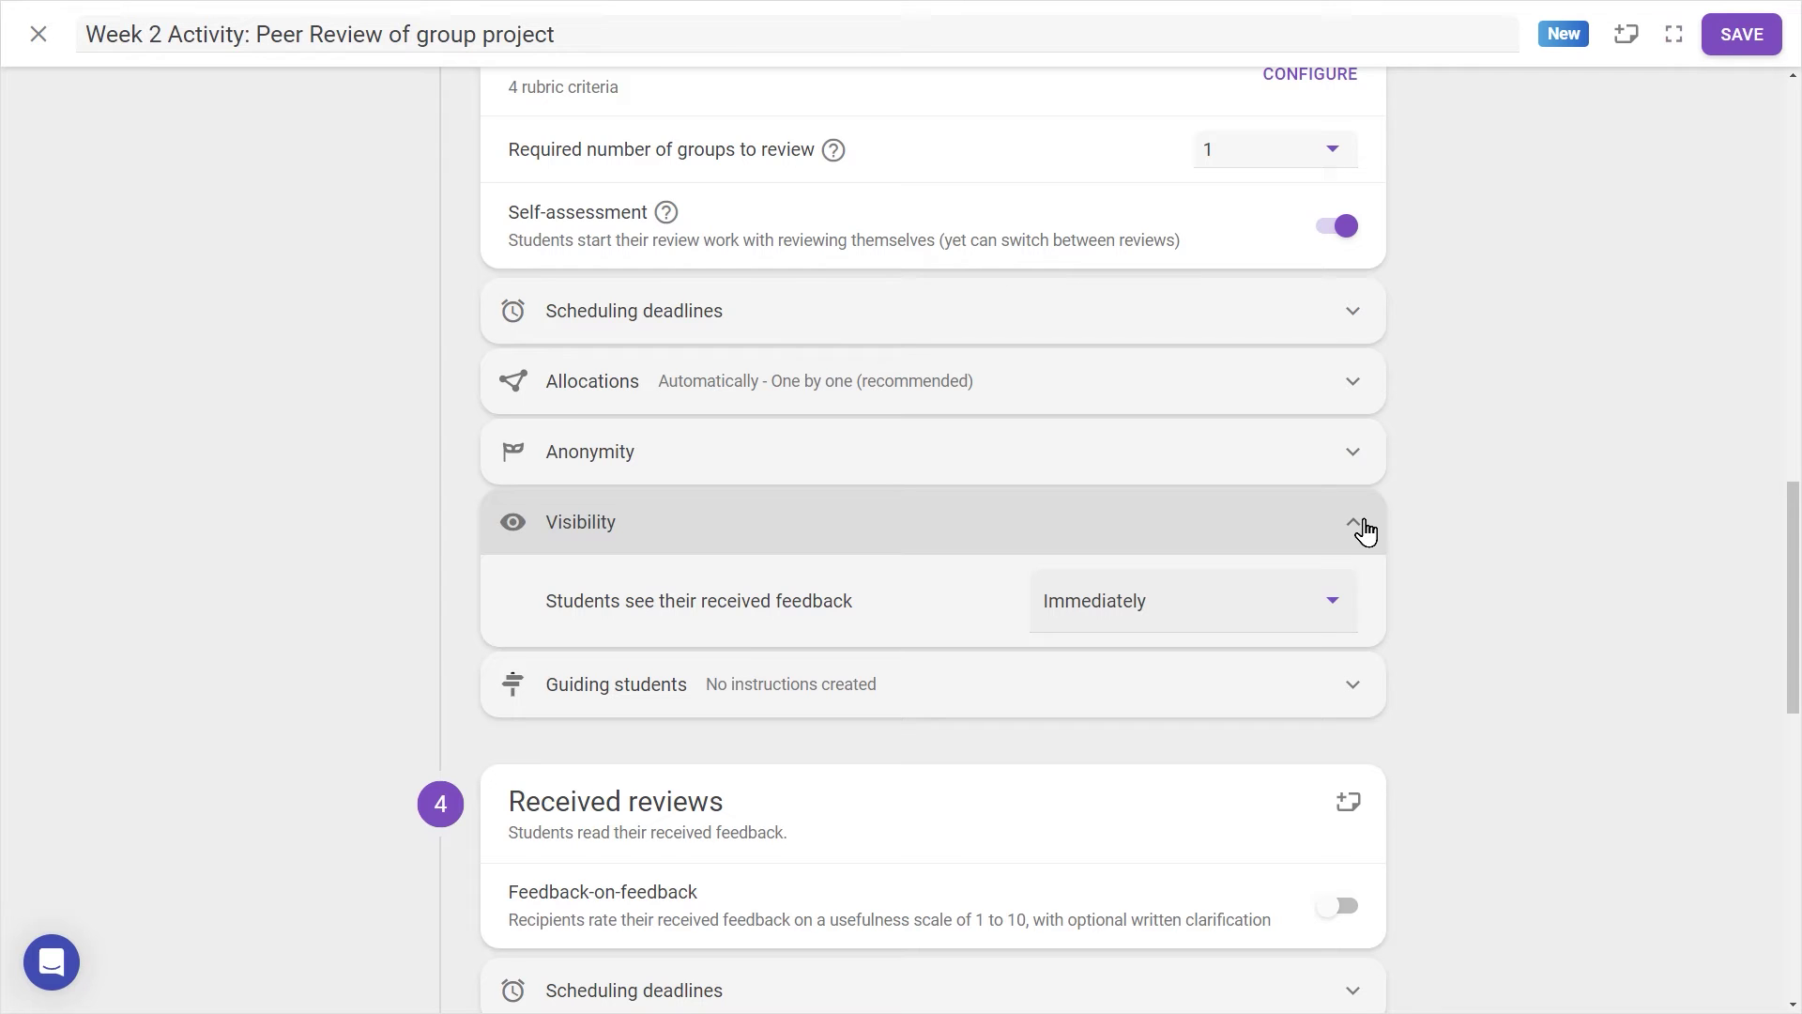
{"action": "left_click", "coordinate": [1364, 530]}
- Turn on feedback writing tips and the review checklist, accepting their default items
{"action": "left_click", "coordinate": [1352, 597]}
{"action": "scroll", "coordinate": [1455, 582], "scroll_direction": "down", "scroll_amount": 3}
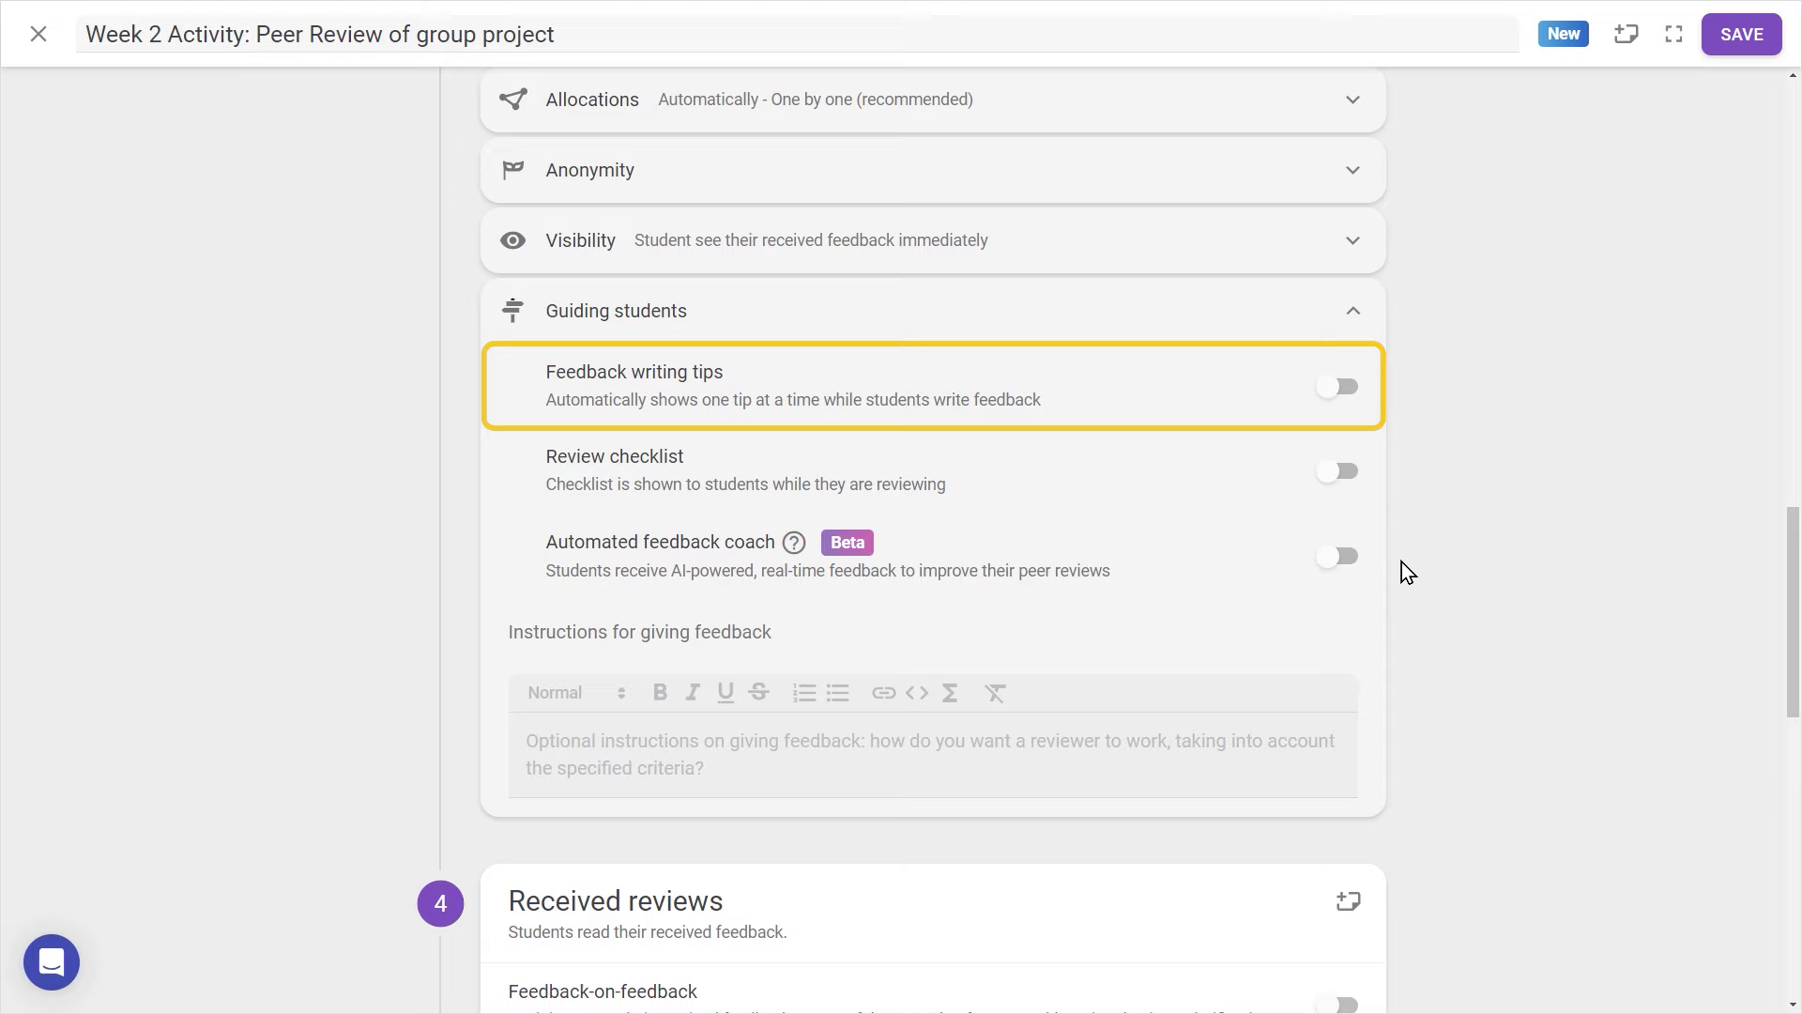
{"action": "left_click", "coordinate": [1333, 386]}
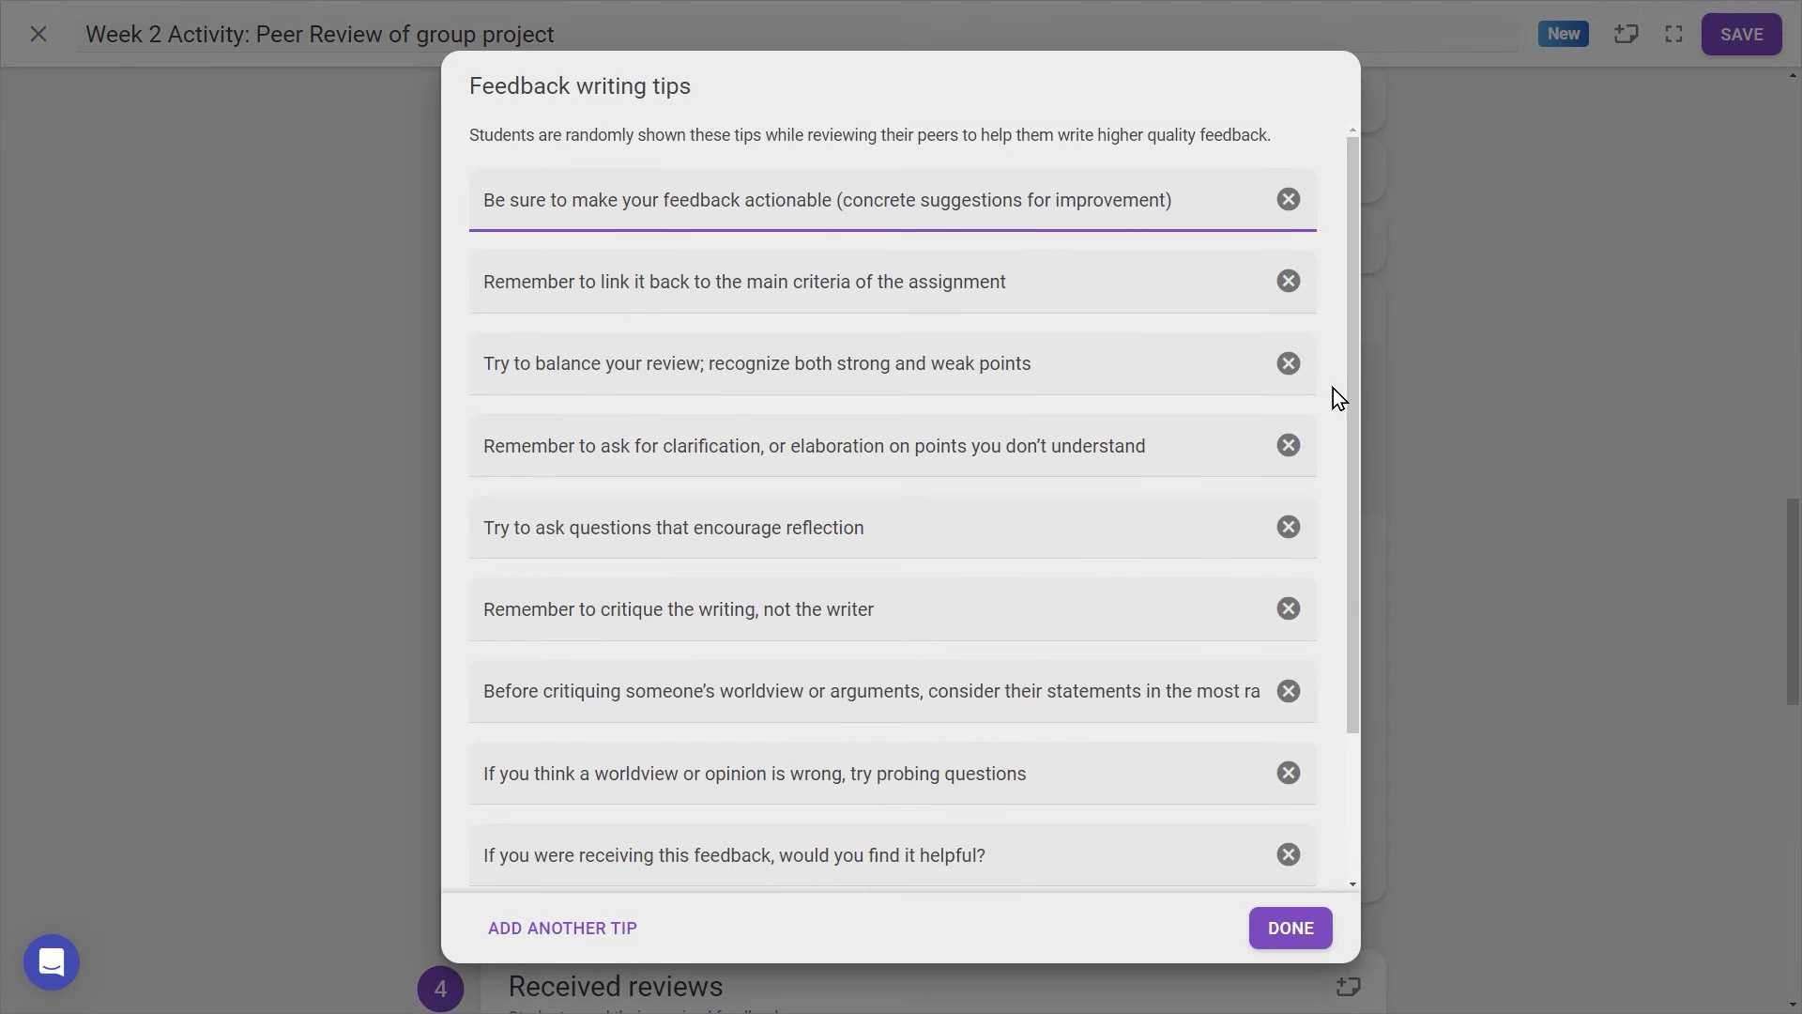
{"action": "left_click", "coordinate": [1291, 927]}
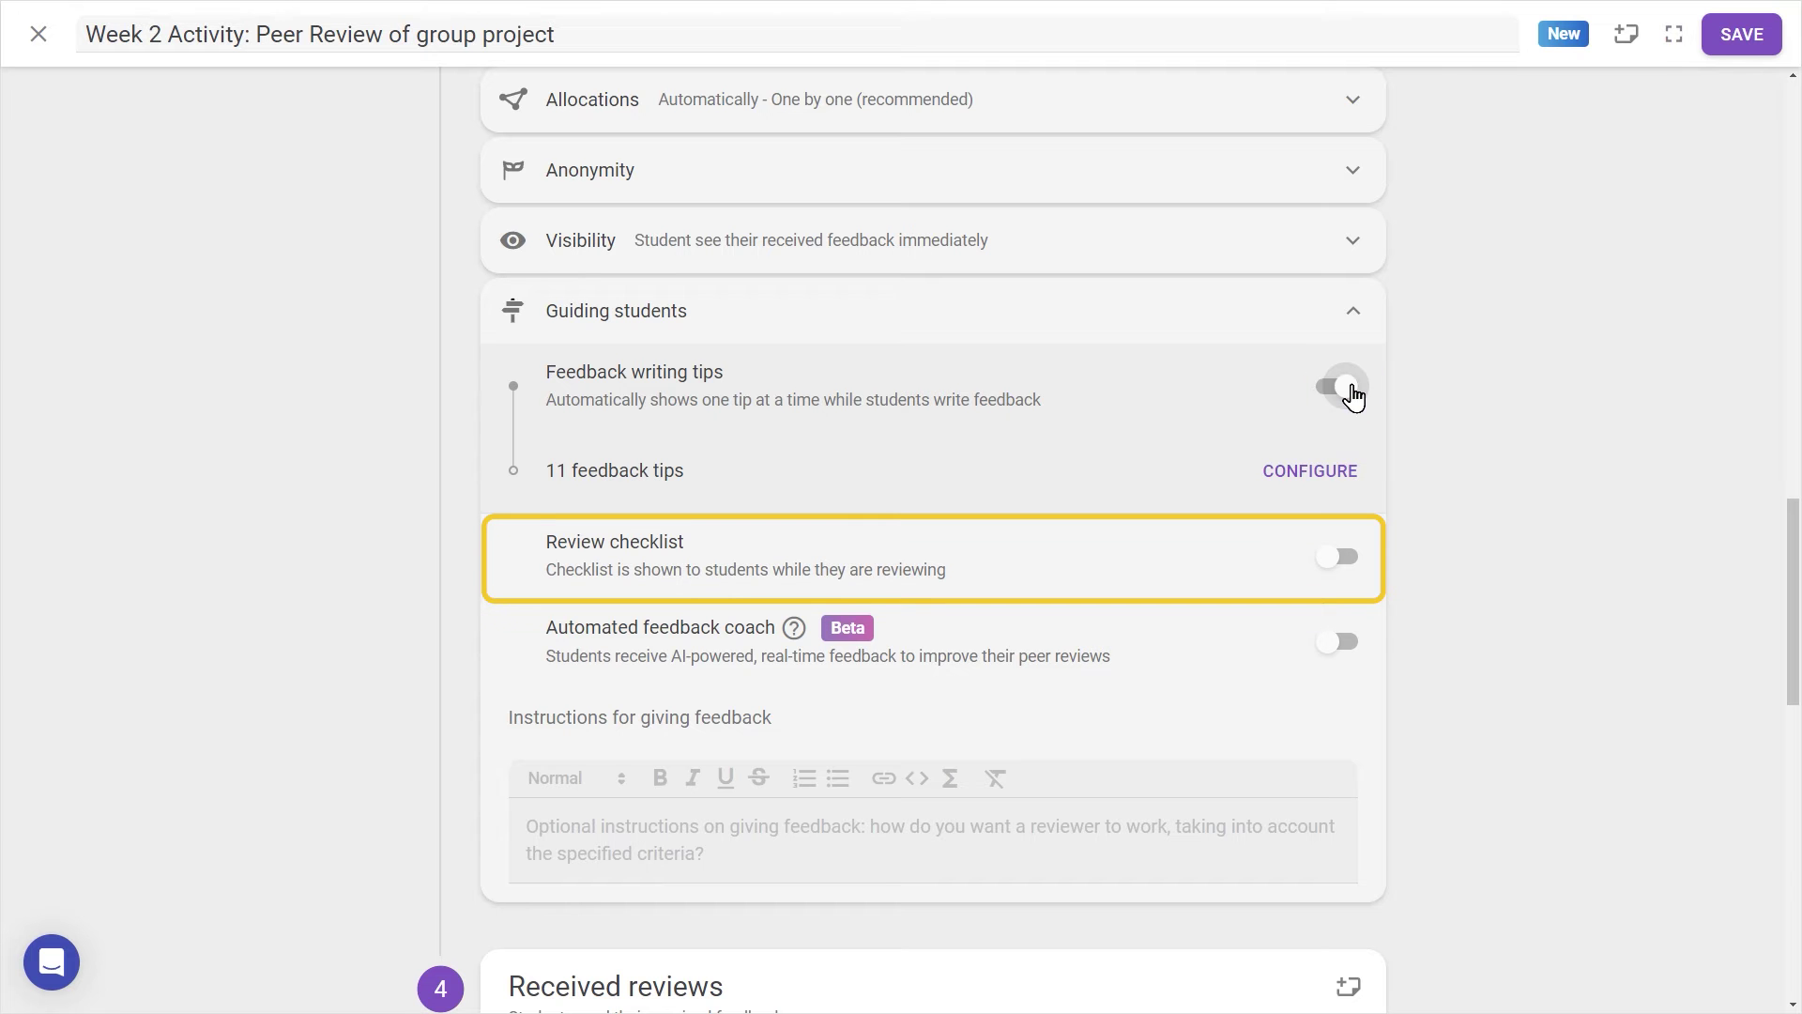
{"action": "left_click", "coordinate": [1337, 557]}
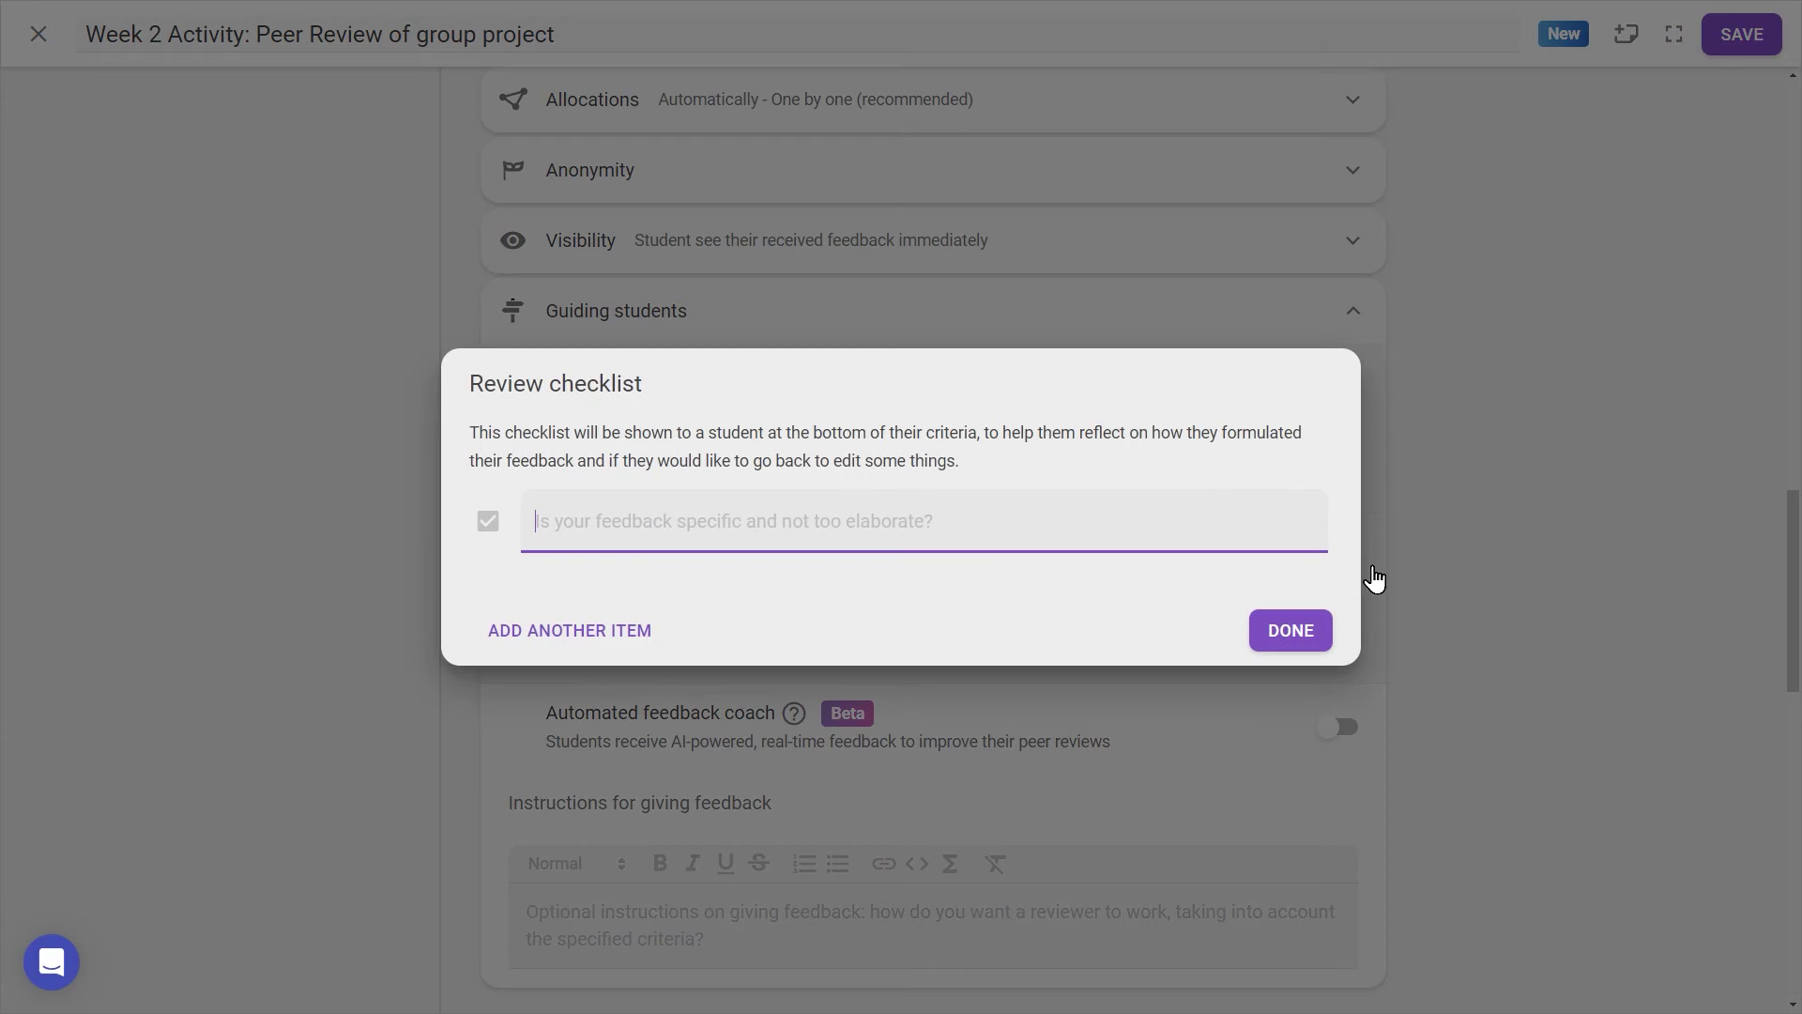
{"action": "left_click", "coordinate": [1284, 648]}
- Switch on the automated feedback coach for students
{"action": "left_click", "coordinate": [1359, 657]}
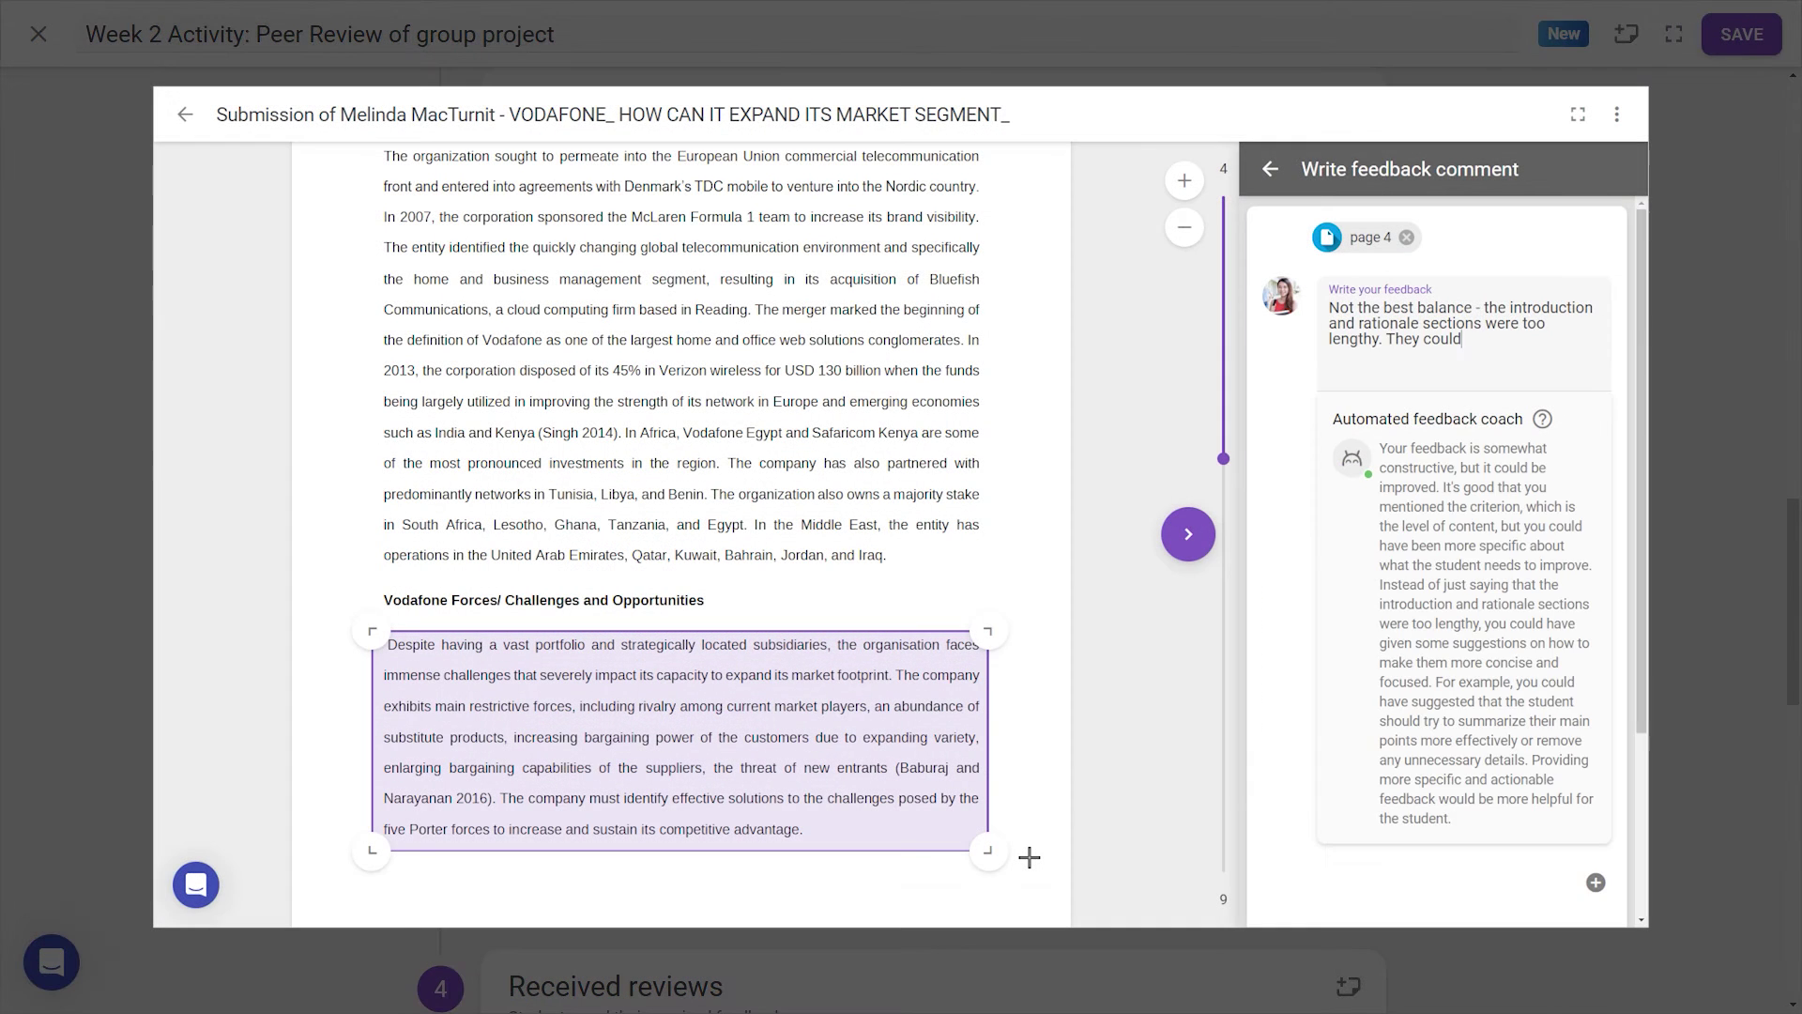
{"action": "type", "text": "med down a bit an"}
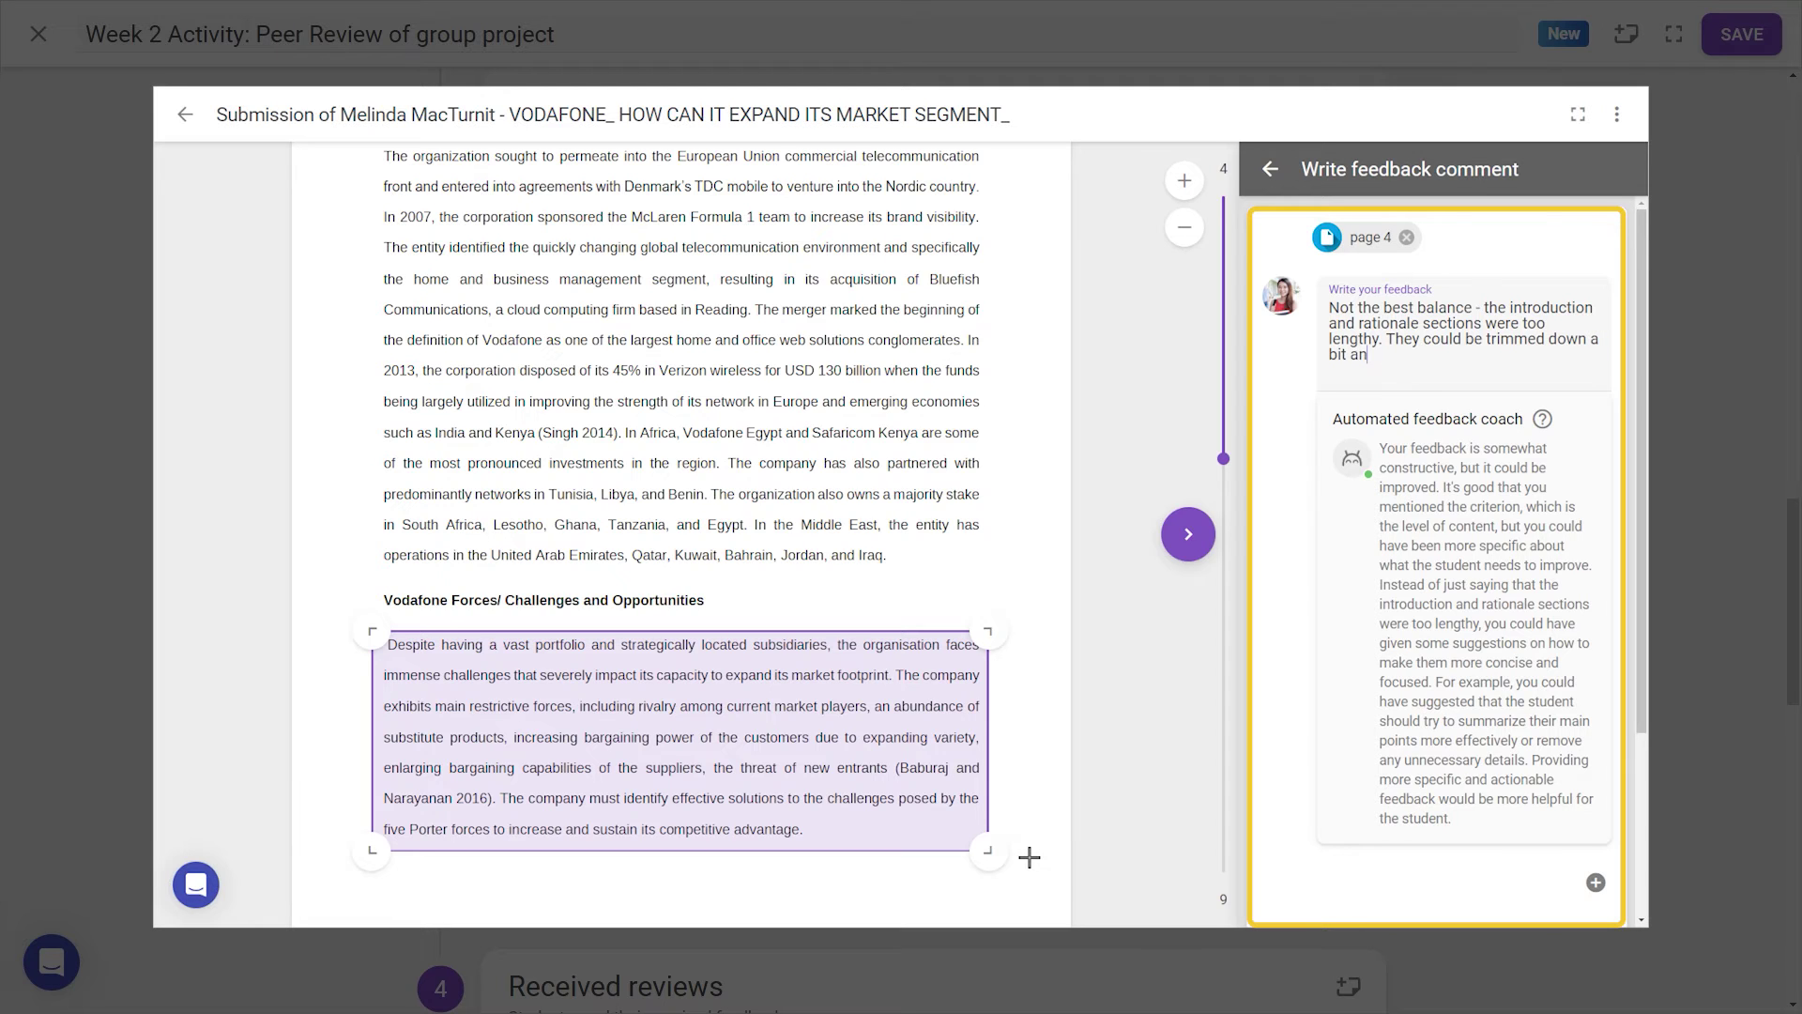
{"action": "type", "text": "d made much more conscise"}
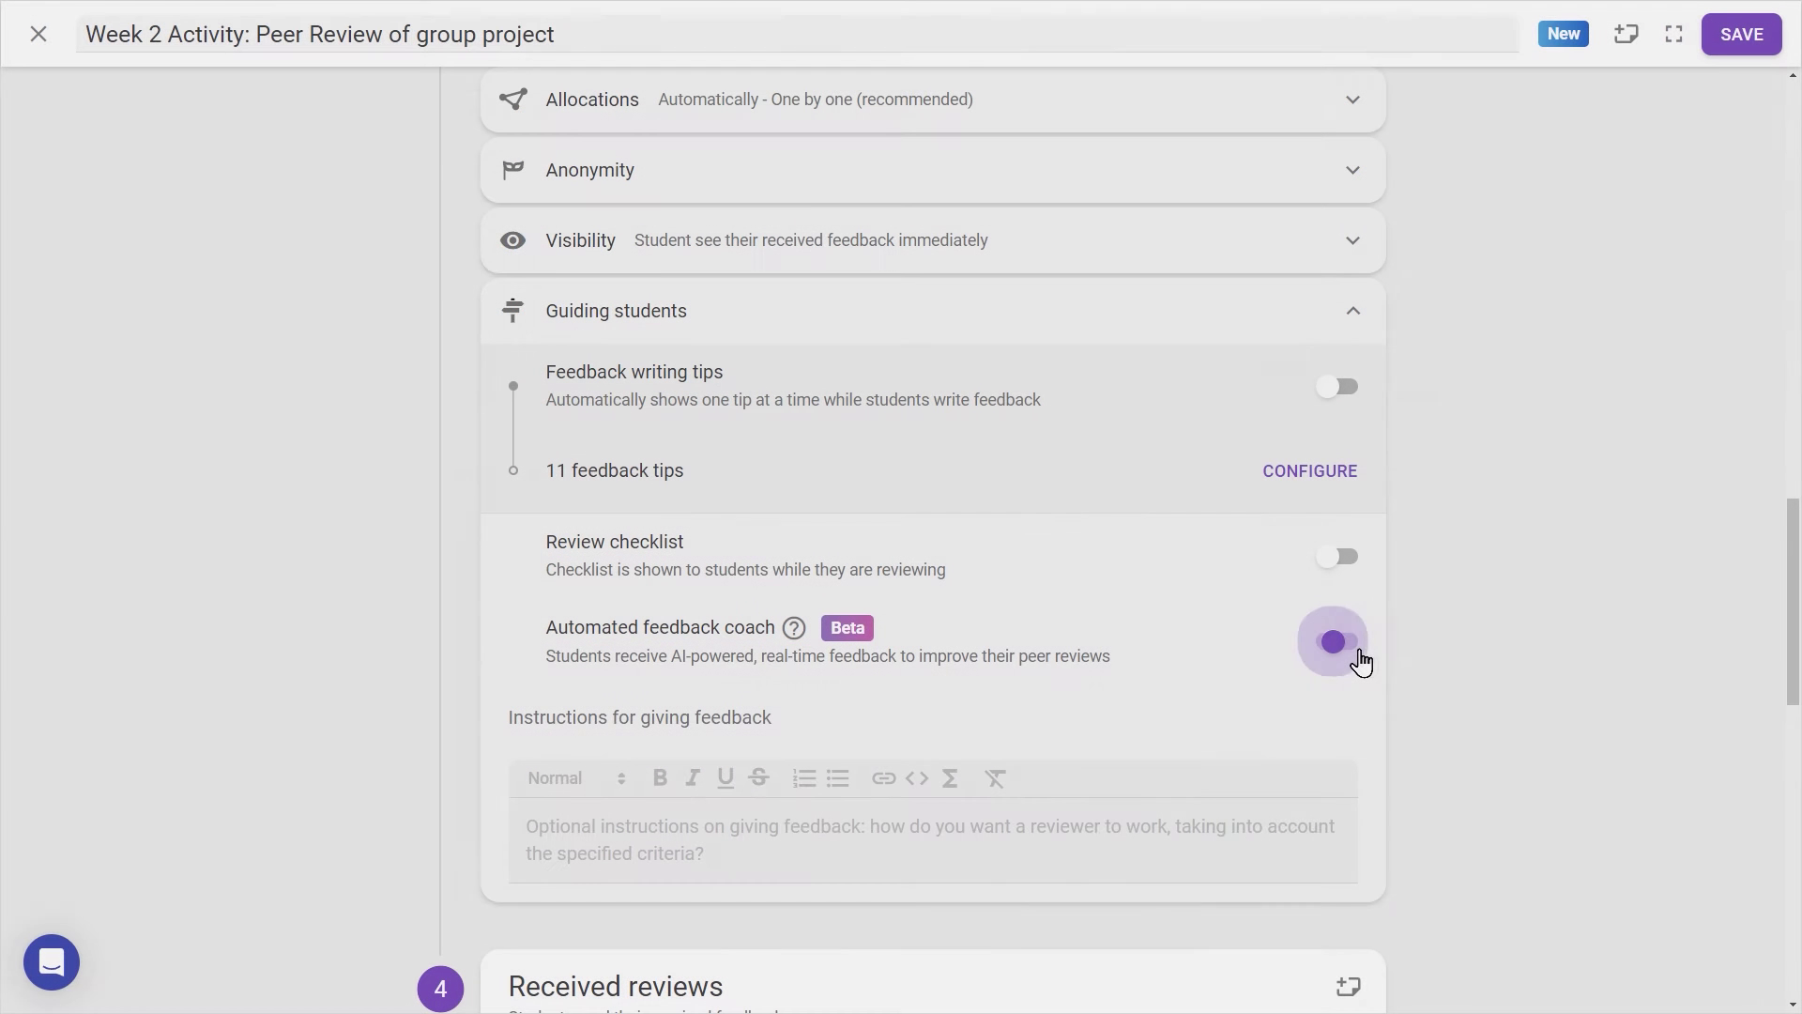
{"action": "left_click", "coordinate": [1357, 650]}
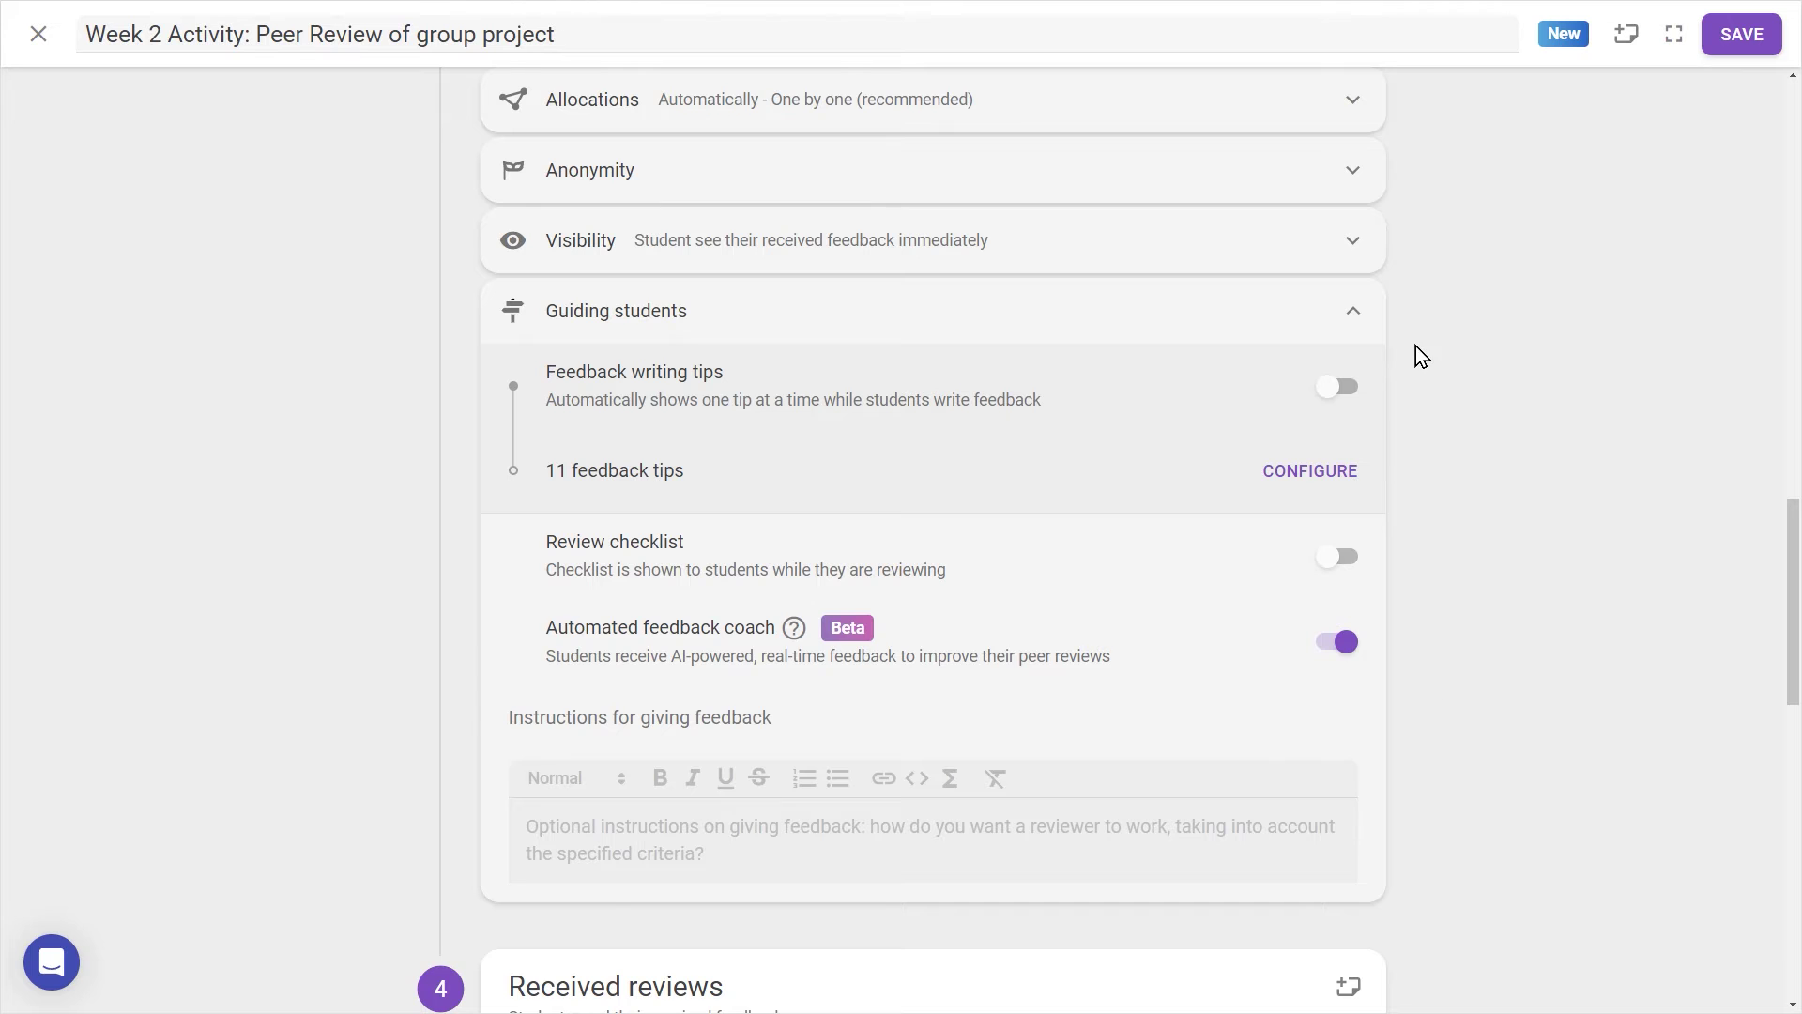
- Collapse Guiding students and keep the Received reviews task set to close Never
{"action": "left_click", "coordinate": [1384, 319]}
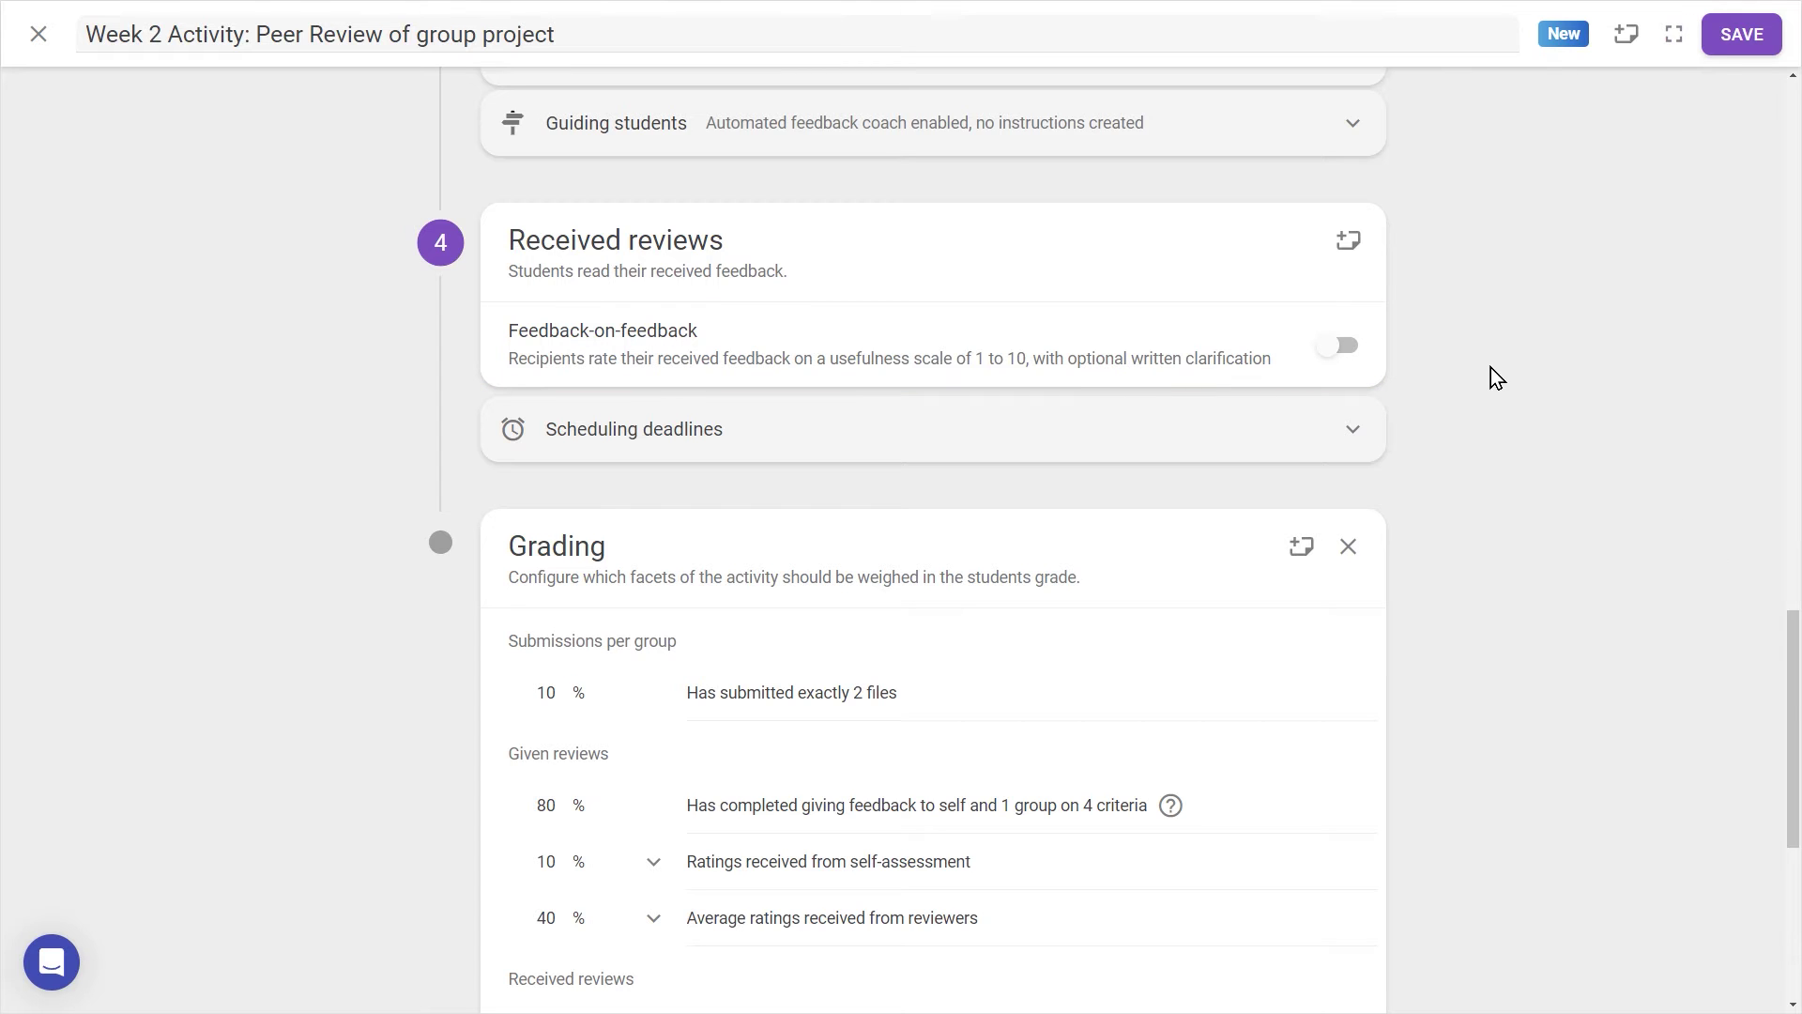
{"action": "left_click", "coordinate": [1376, 437]}
{"action": "left_click", "coordinate": [1316, 548]}
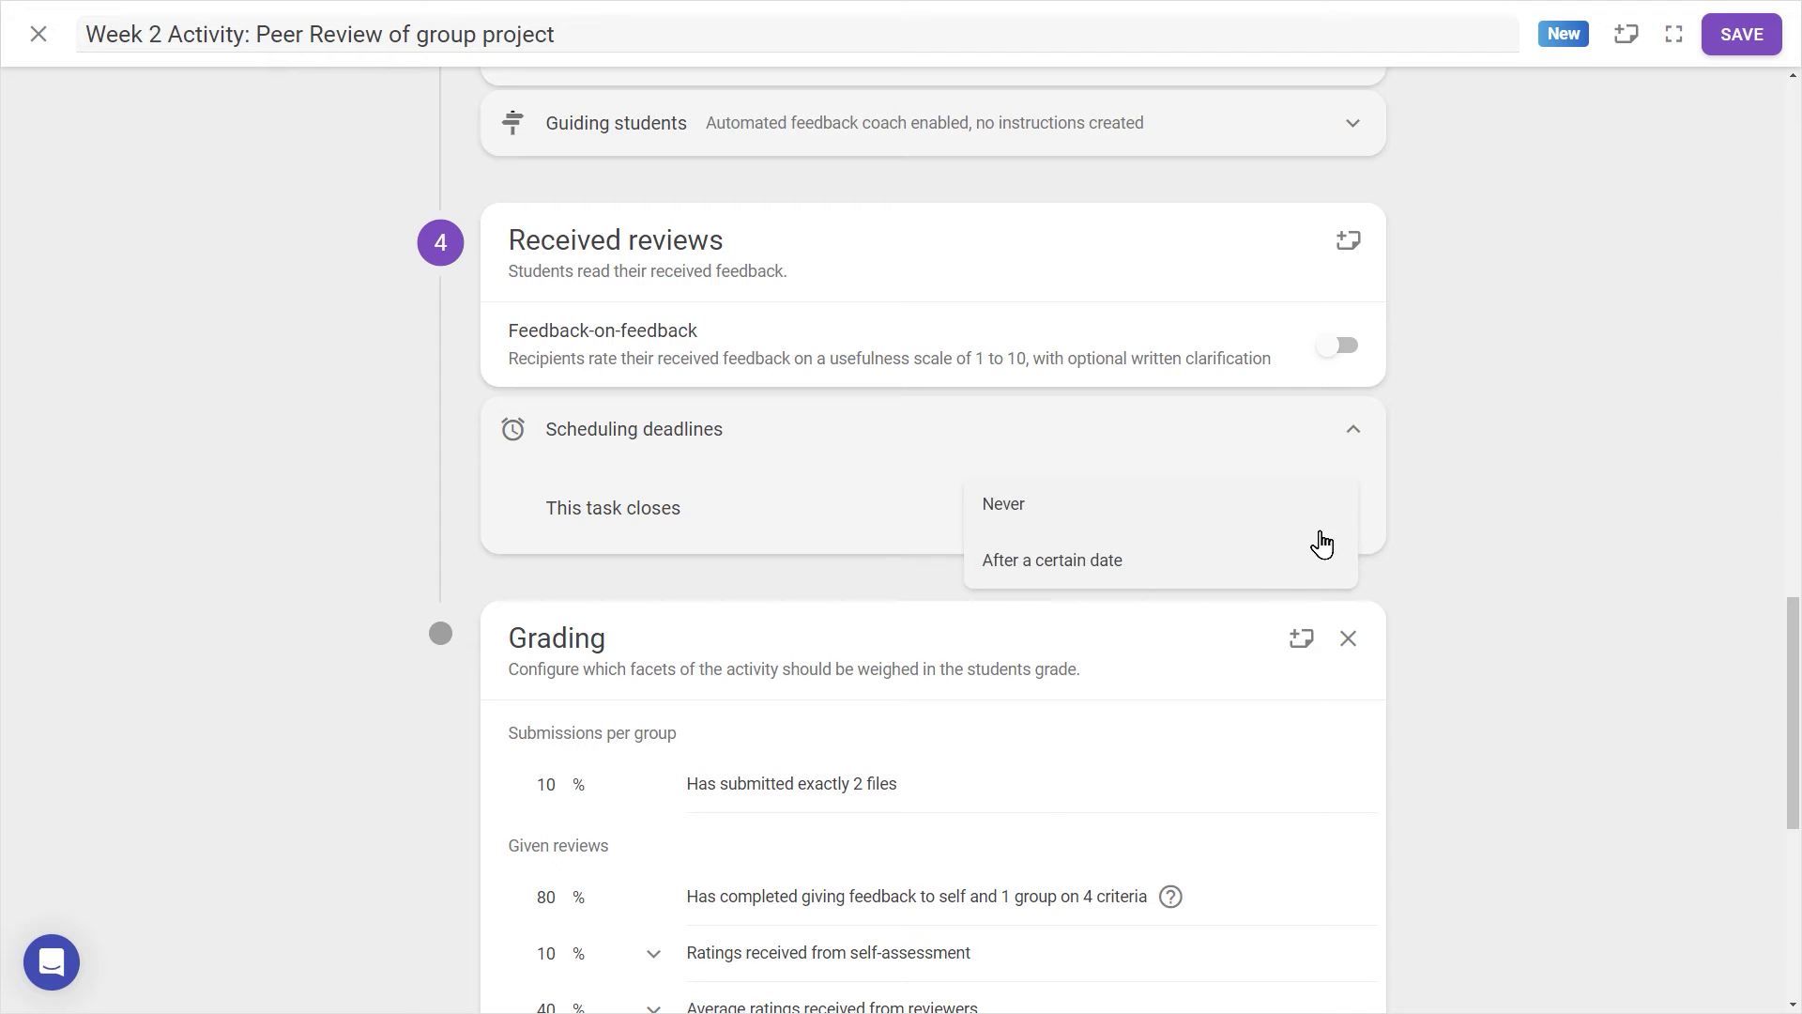
{"action": "left_click", "coordinate": [1358, 437]}
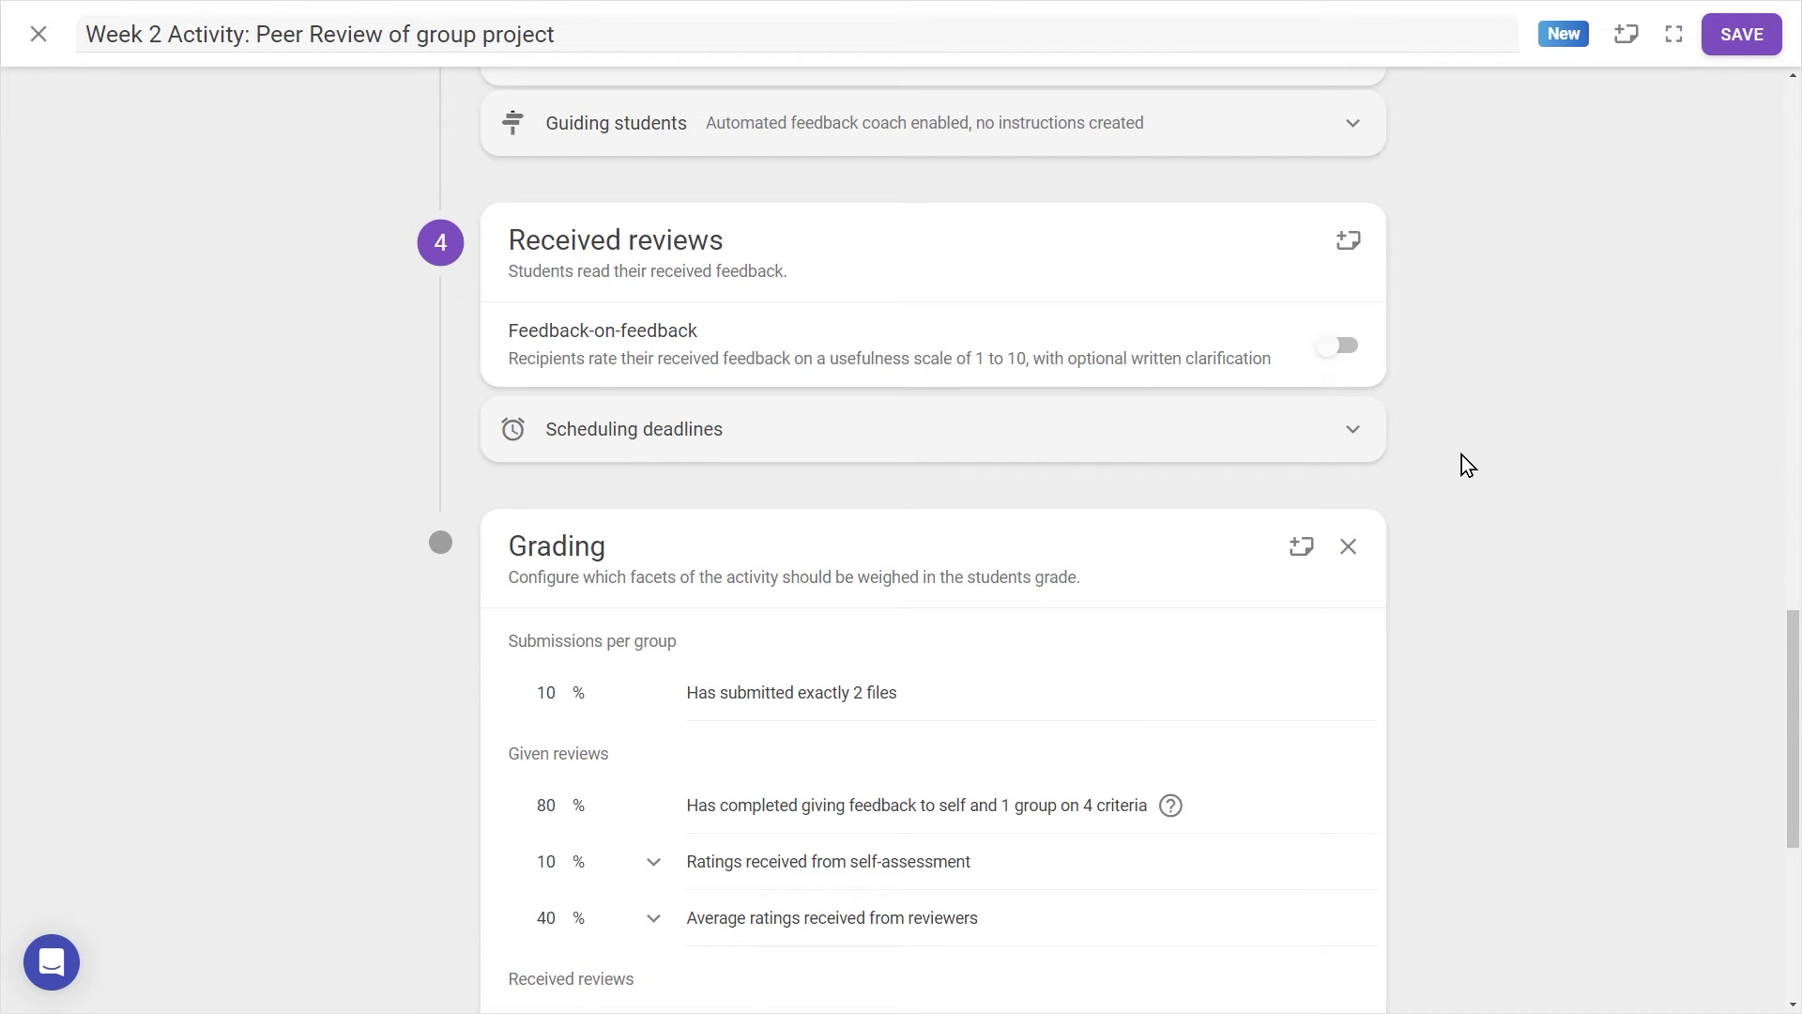
- Change the Given reviews grade weight from 80 to 30 so the five weights total 100%
{"action": "scroll", "coordinate": [1468, 465], "scroll_direction": "down", "scroll_amount": 3}
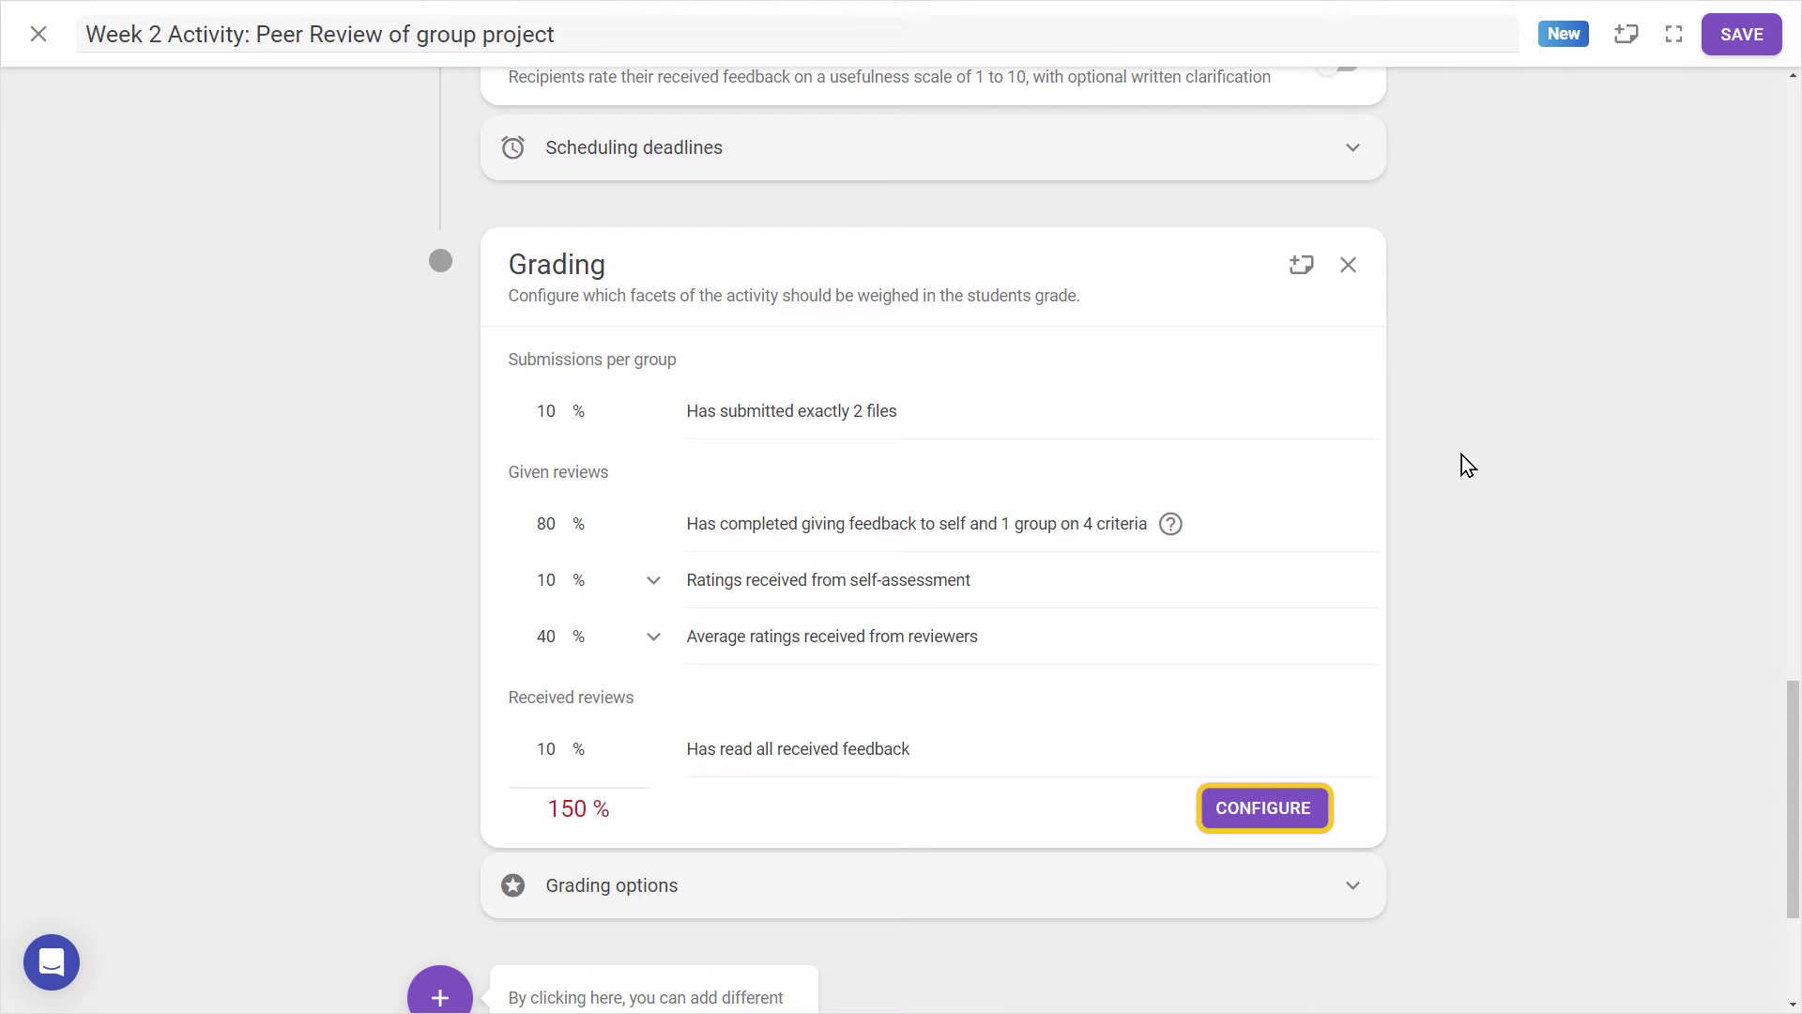
{"action": "left_click", "coordinate": [1263, 808]}
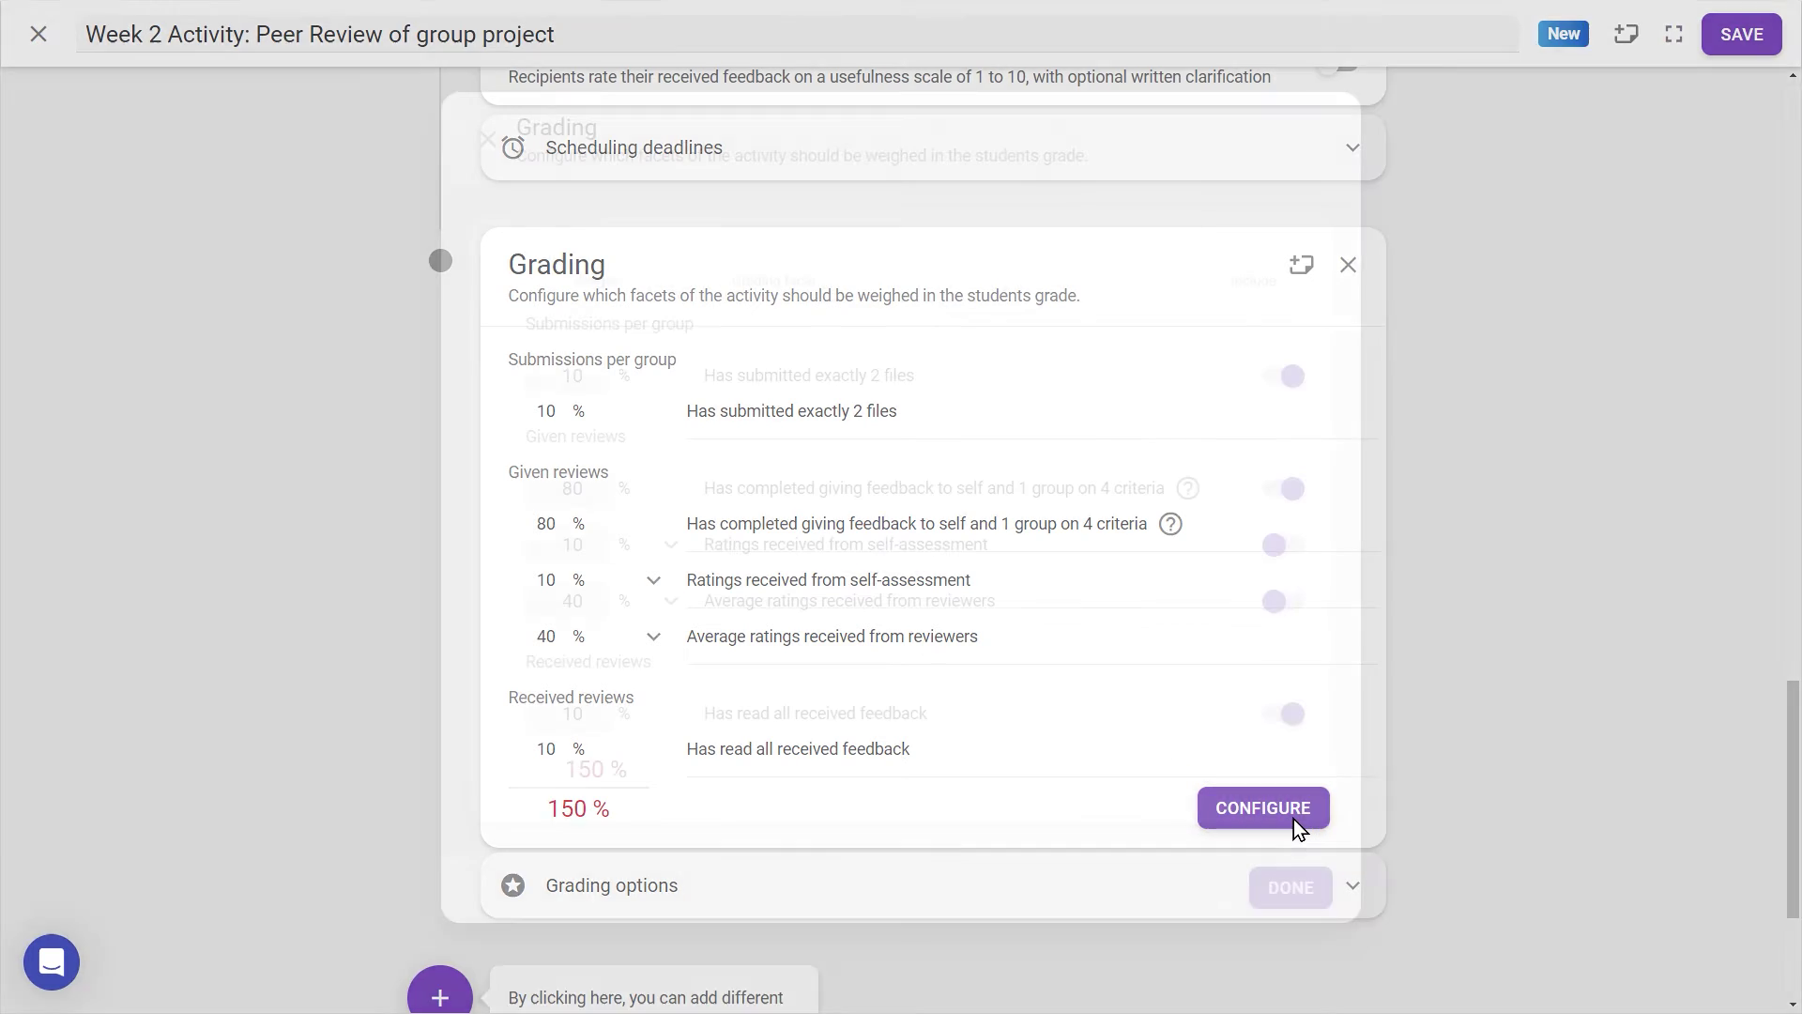
{"action": "left_click", "coordinate": [570, 509]}
{"action": "double_click", "coordinate": [570, 510]}
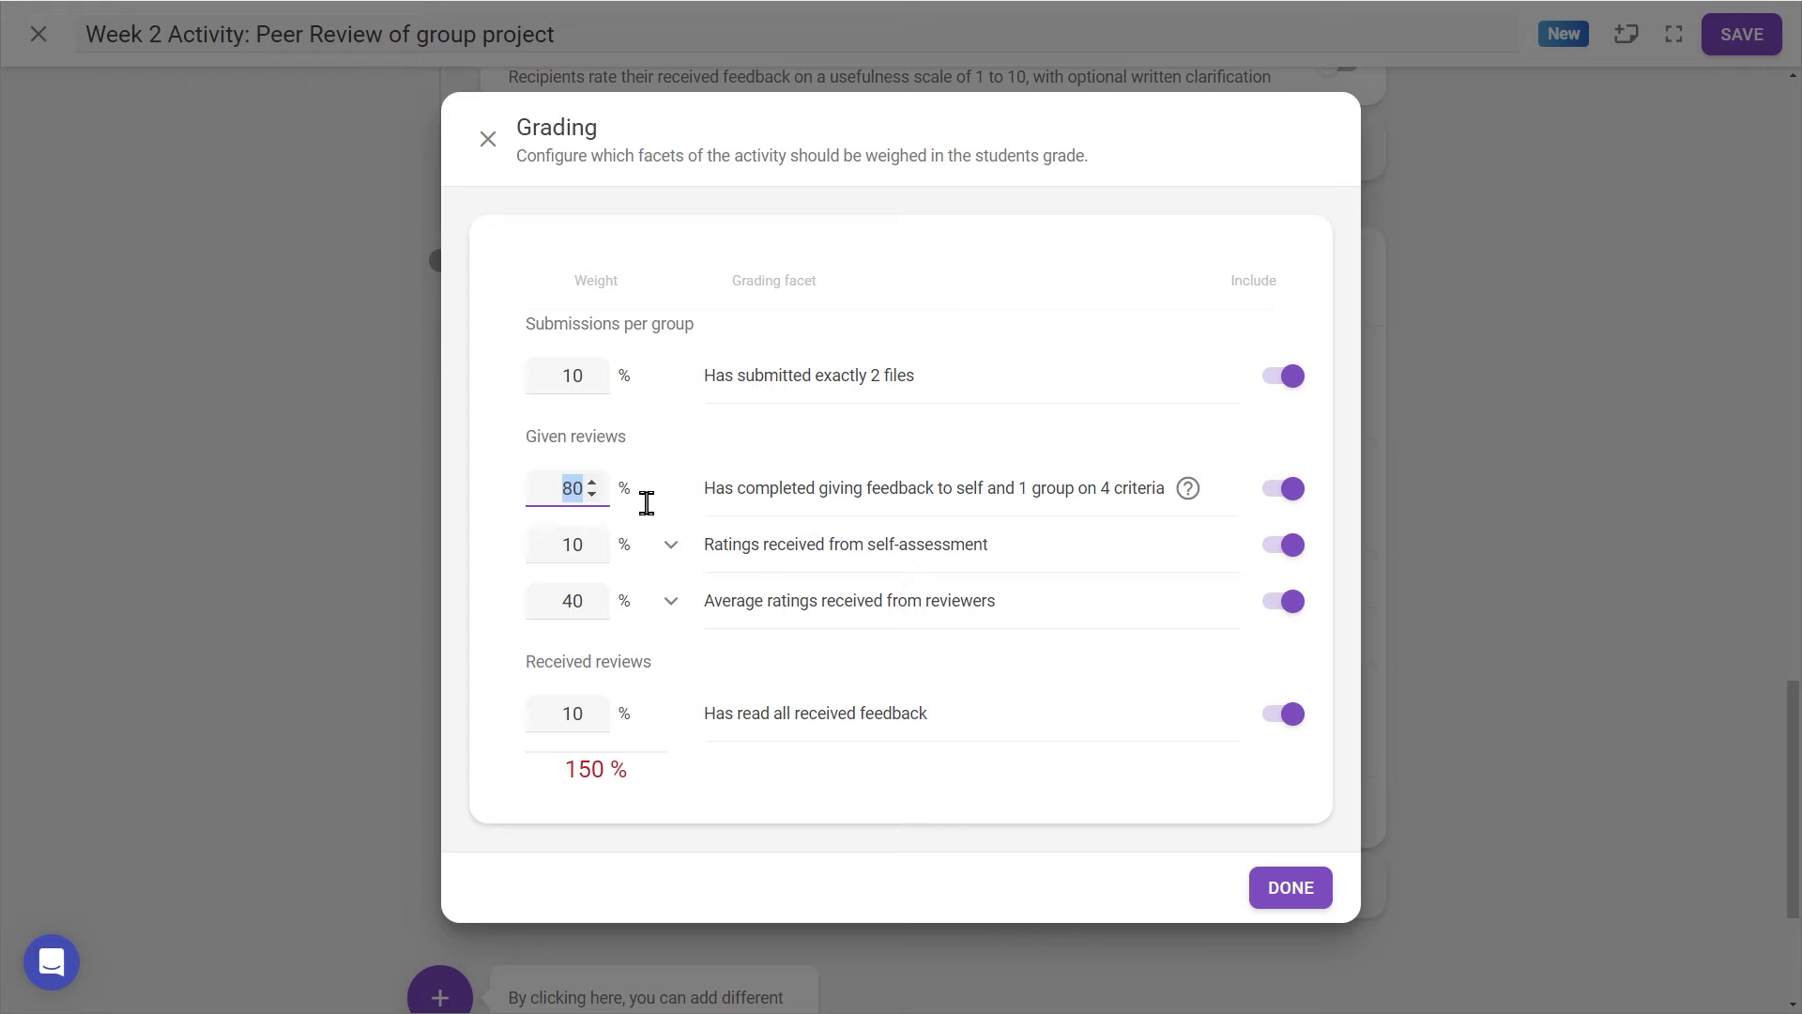
{"action": "type", "text": "30"}
{"action": "left_click", "coordinate": [672, 542]}
{"action": "left_click", "coordinate": [676, 512]}
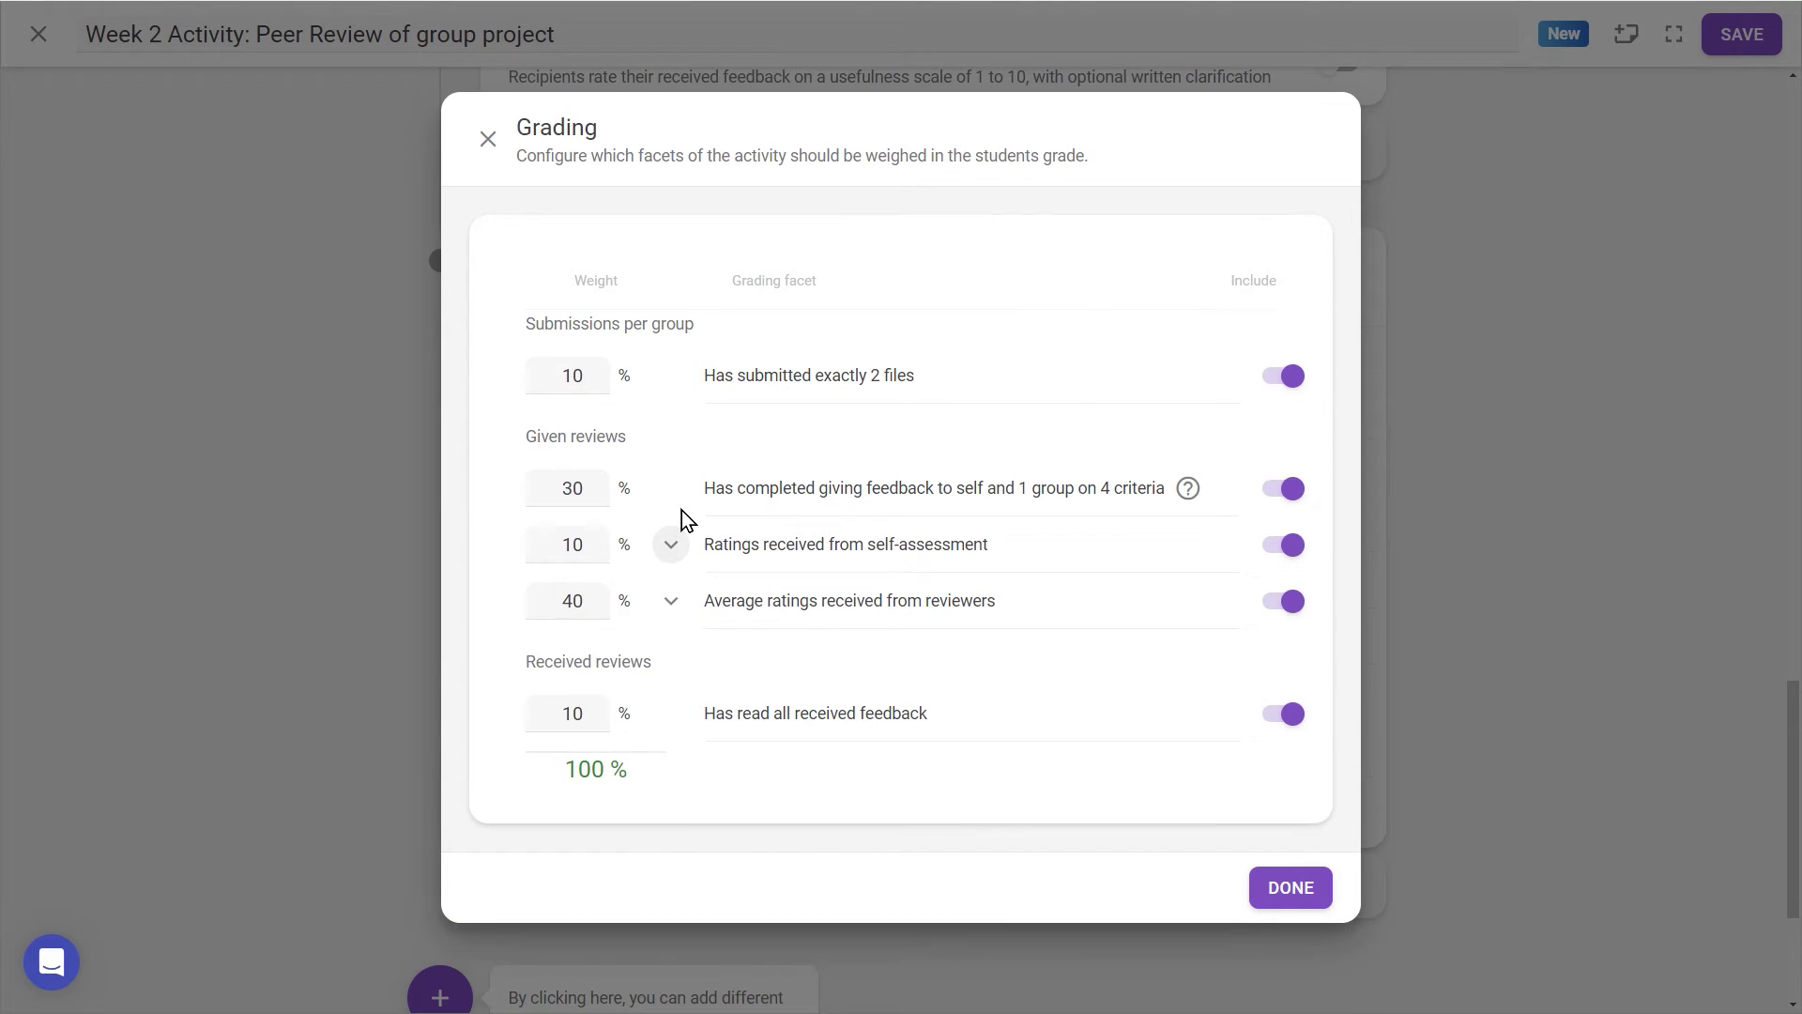
{"action": "left_click", "coordinate": [672, 600]}
{"action": "left_click", "coordinate": [678, 568]}
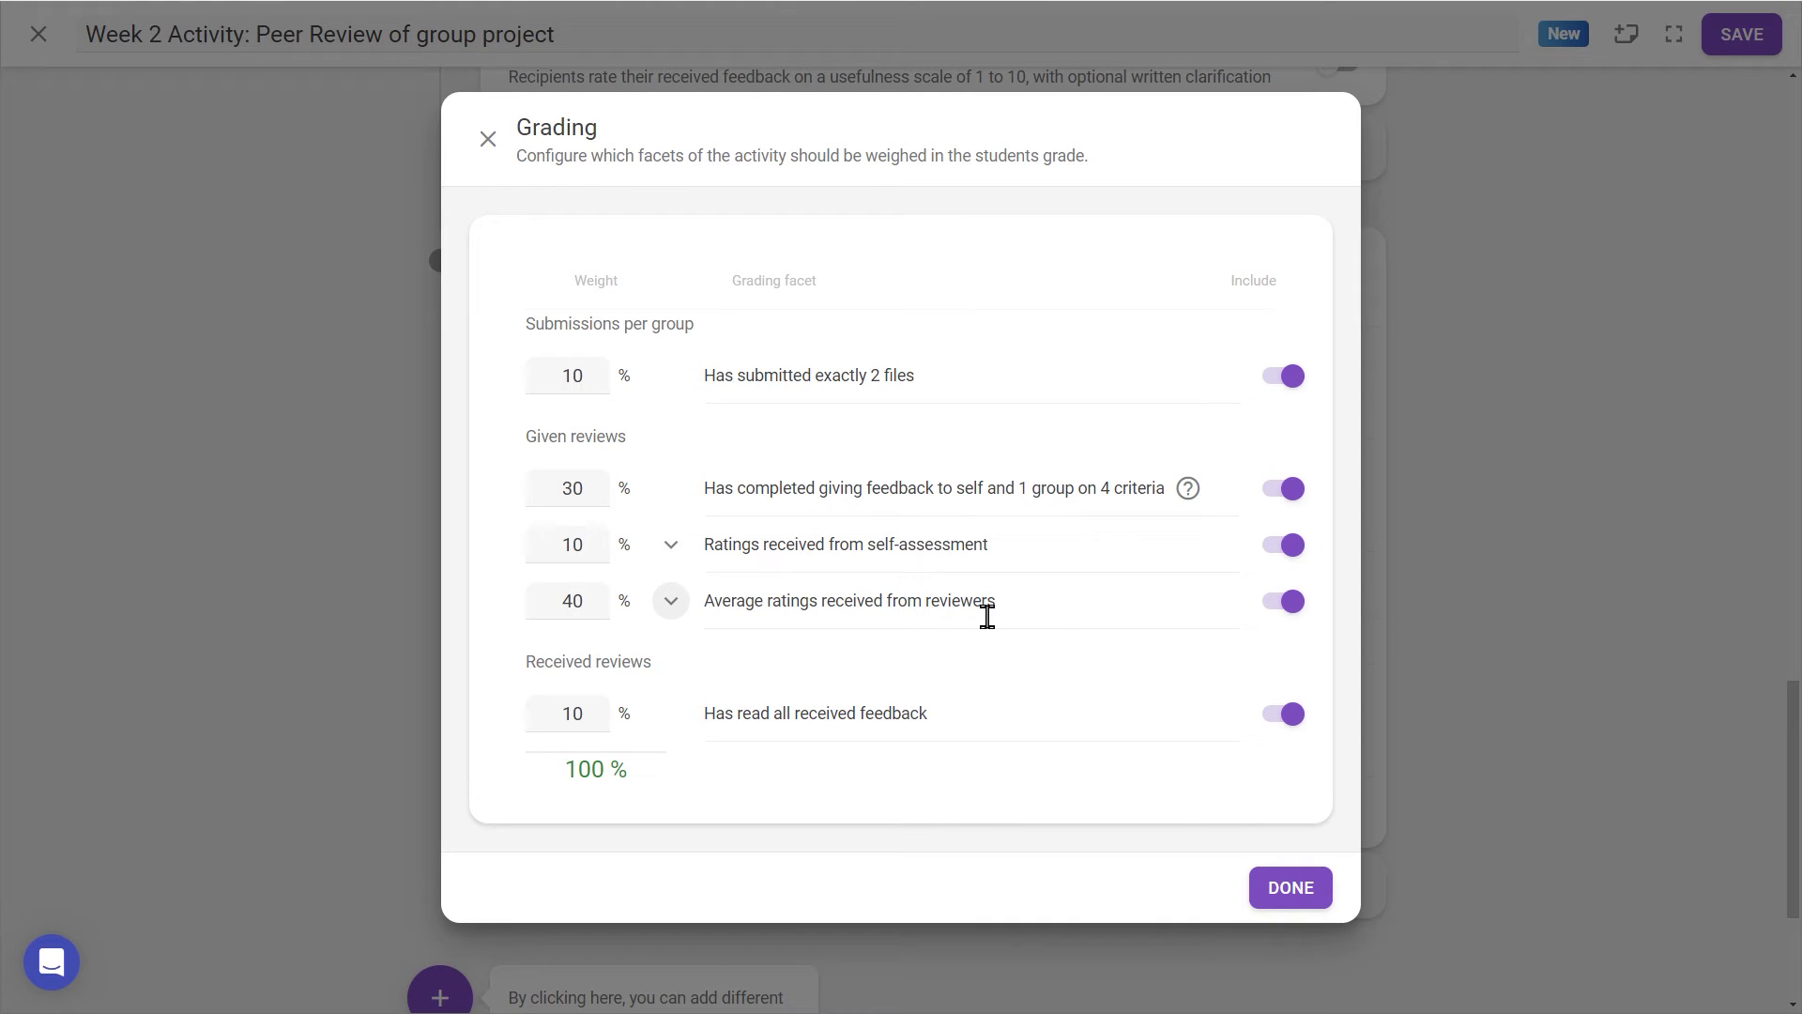
{"action": "left_click", "coordinate": [1290, 892]}
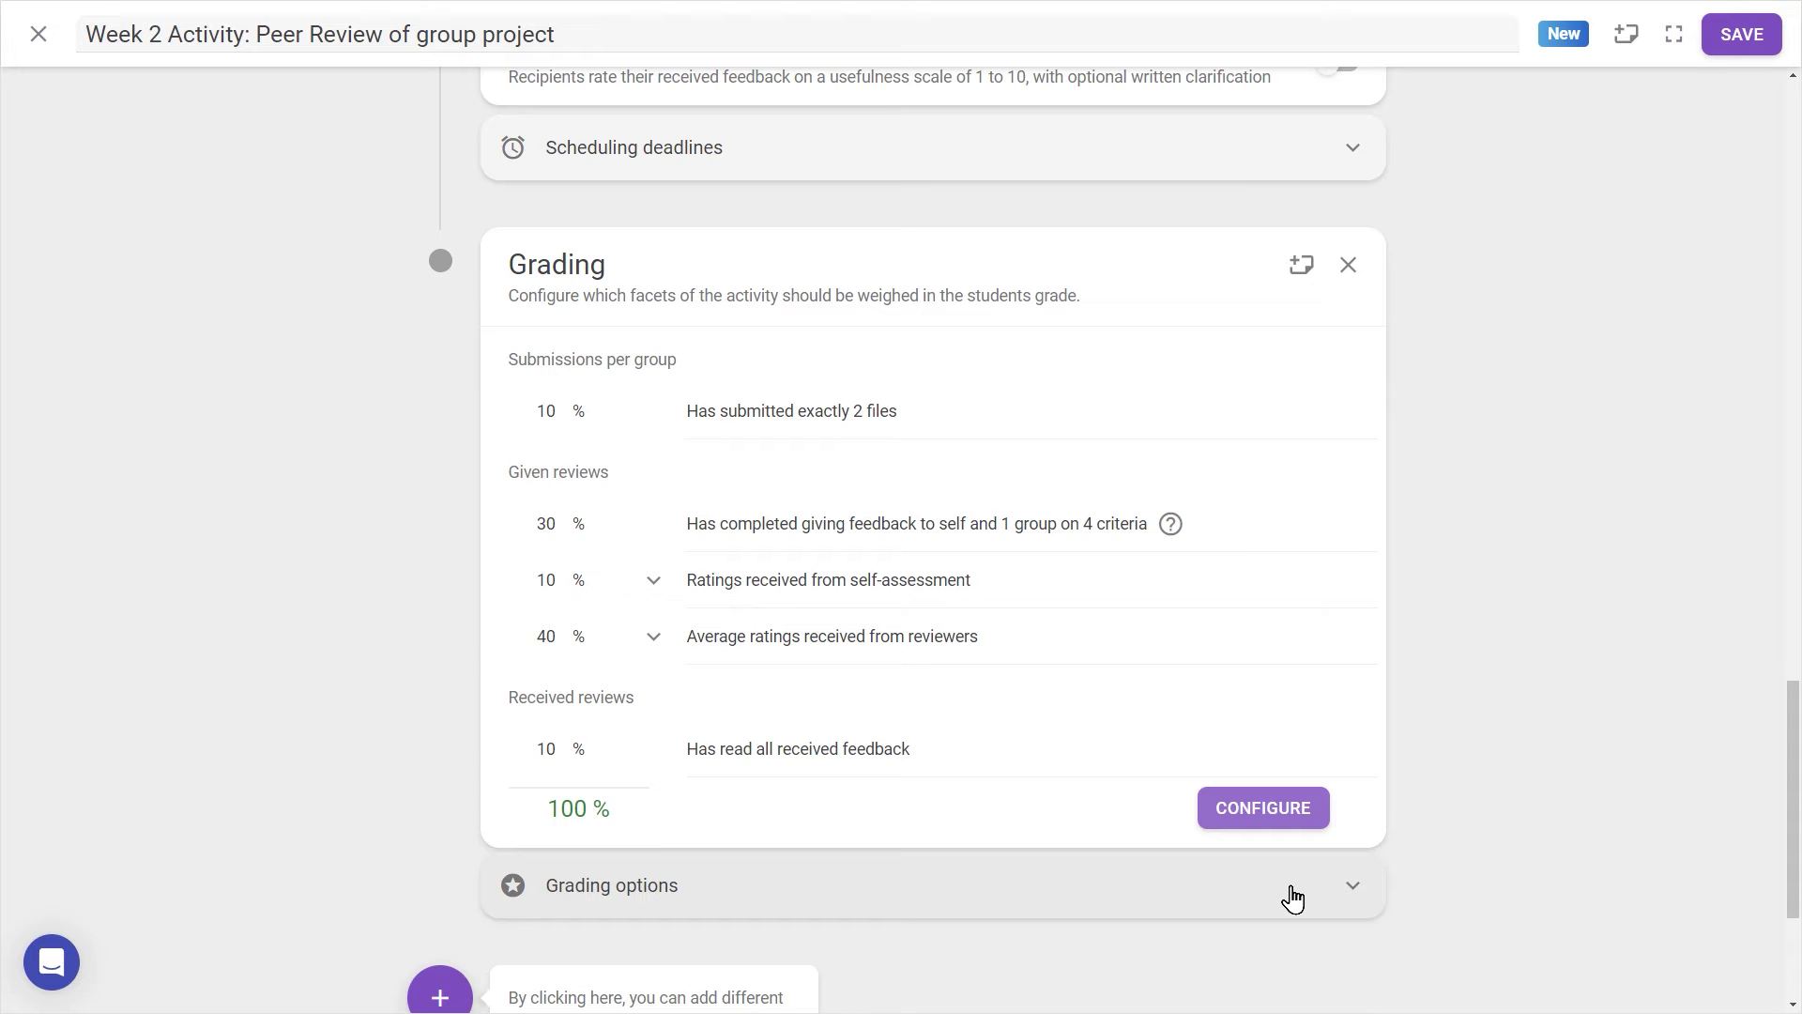
- Check the grade publishing options in Grading
{"action": "left_click", "coordinate": [1315, 893]}
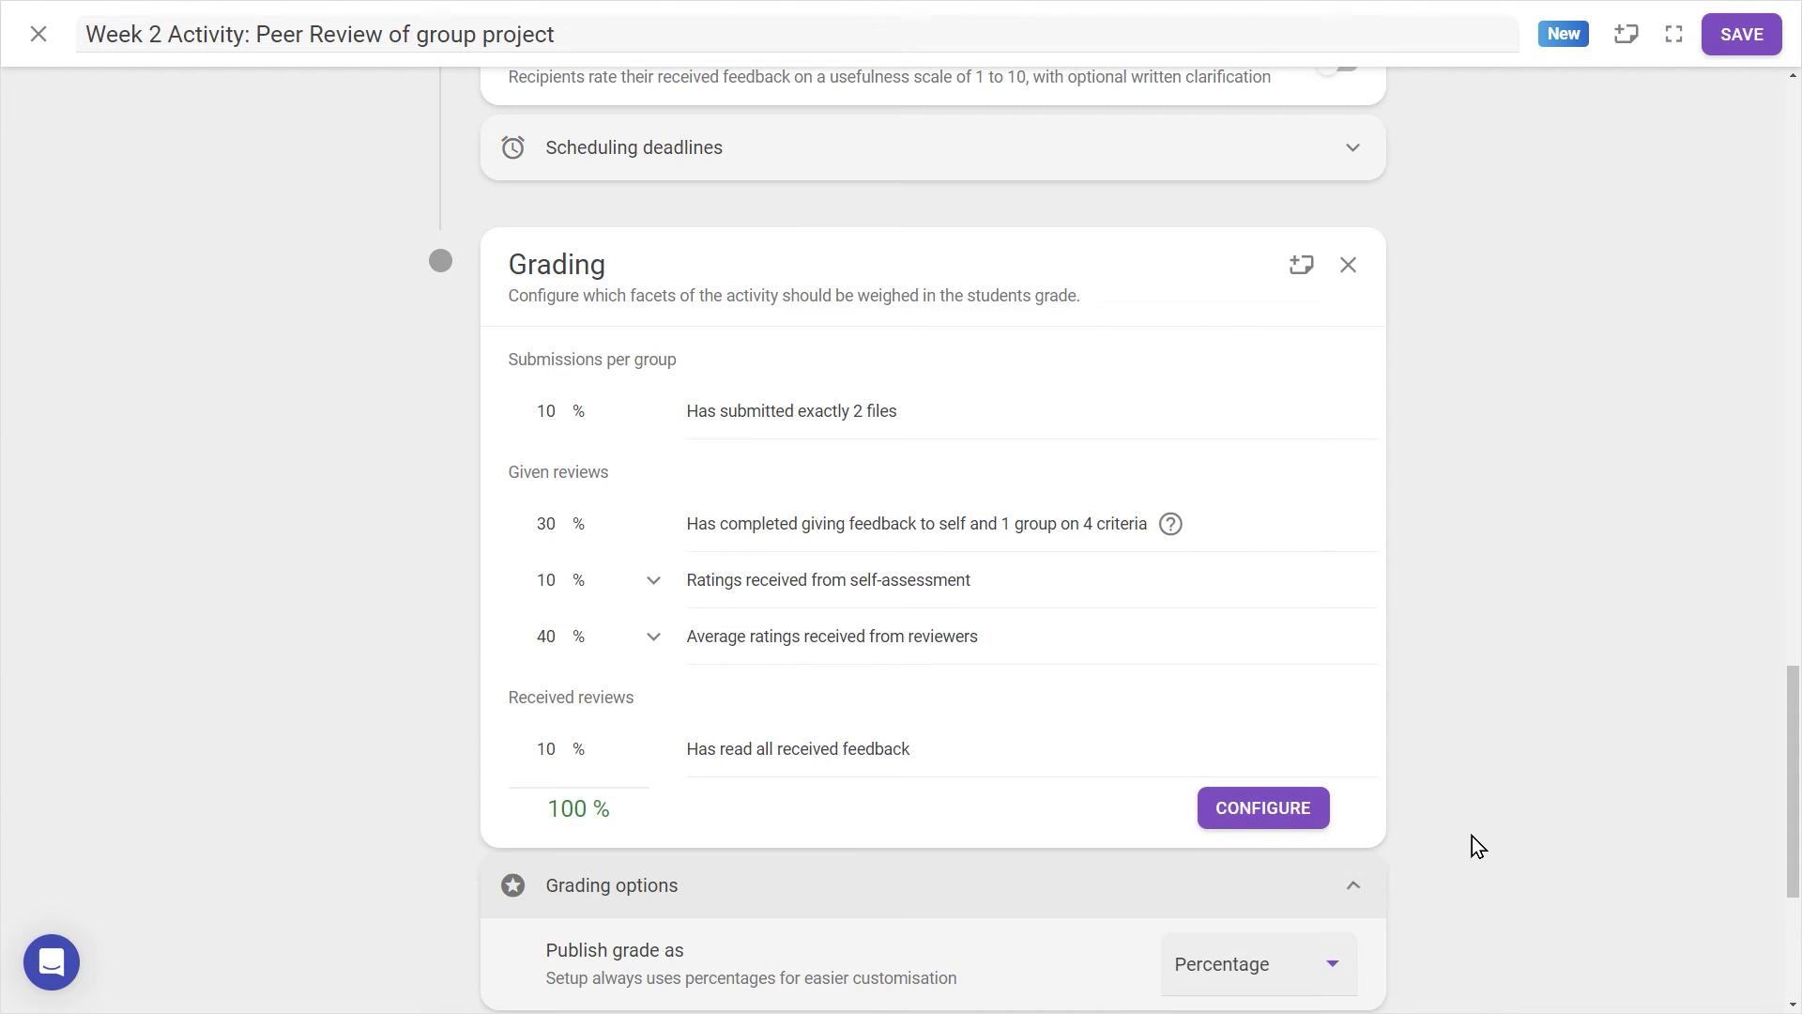
{"action": "scroll", "coordinate": [1476, 832], "scroll_direction": "down", "scroll_amount": 2}
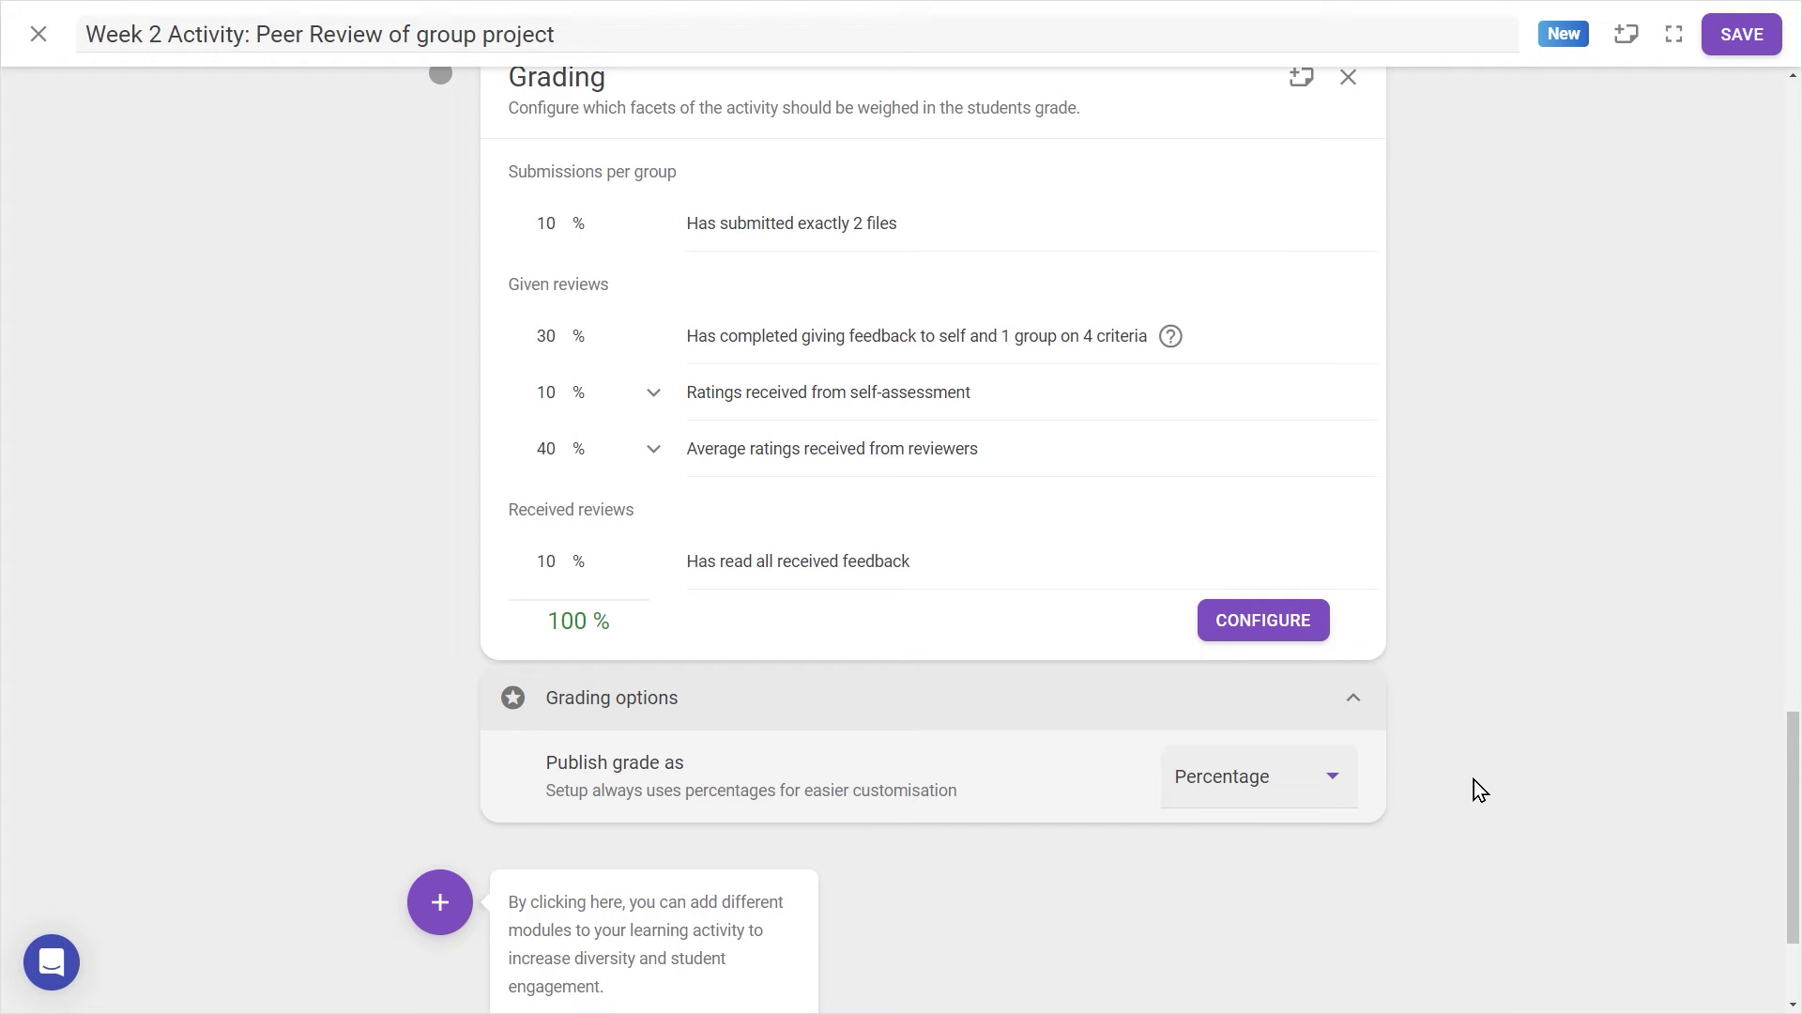
{"action": "left_click", "coordinate": [1361, 701]}
{"action": "scroll", "coordinate": [710, 824], "scroll_direction": "down", "scroll_amount": 2}
- Add and then delete a Reflections step, then save the peer review activity
{"action": "left_click", "coordinate": [453, 697]}
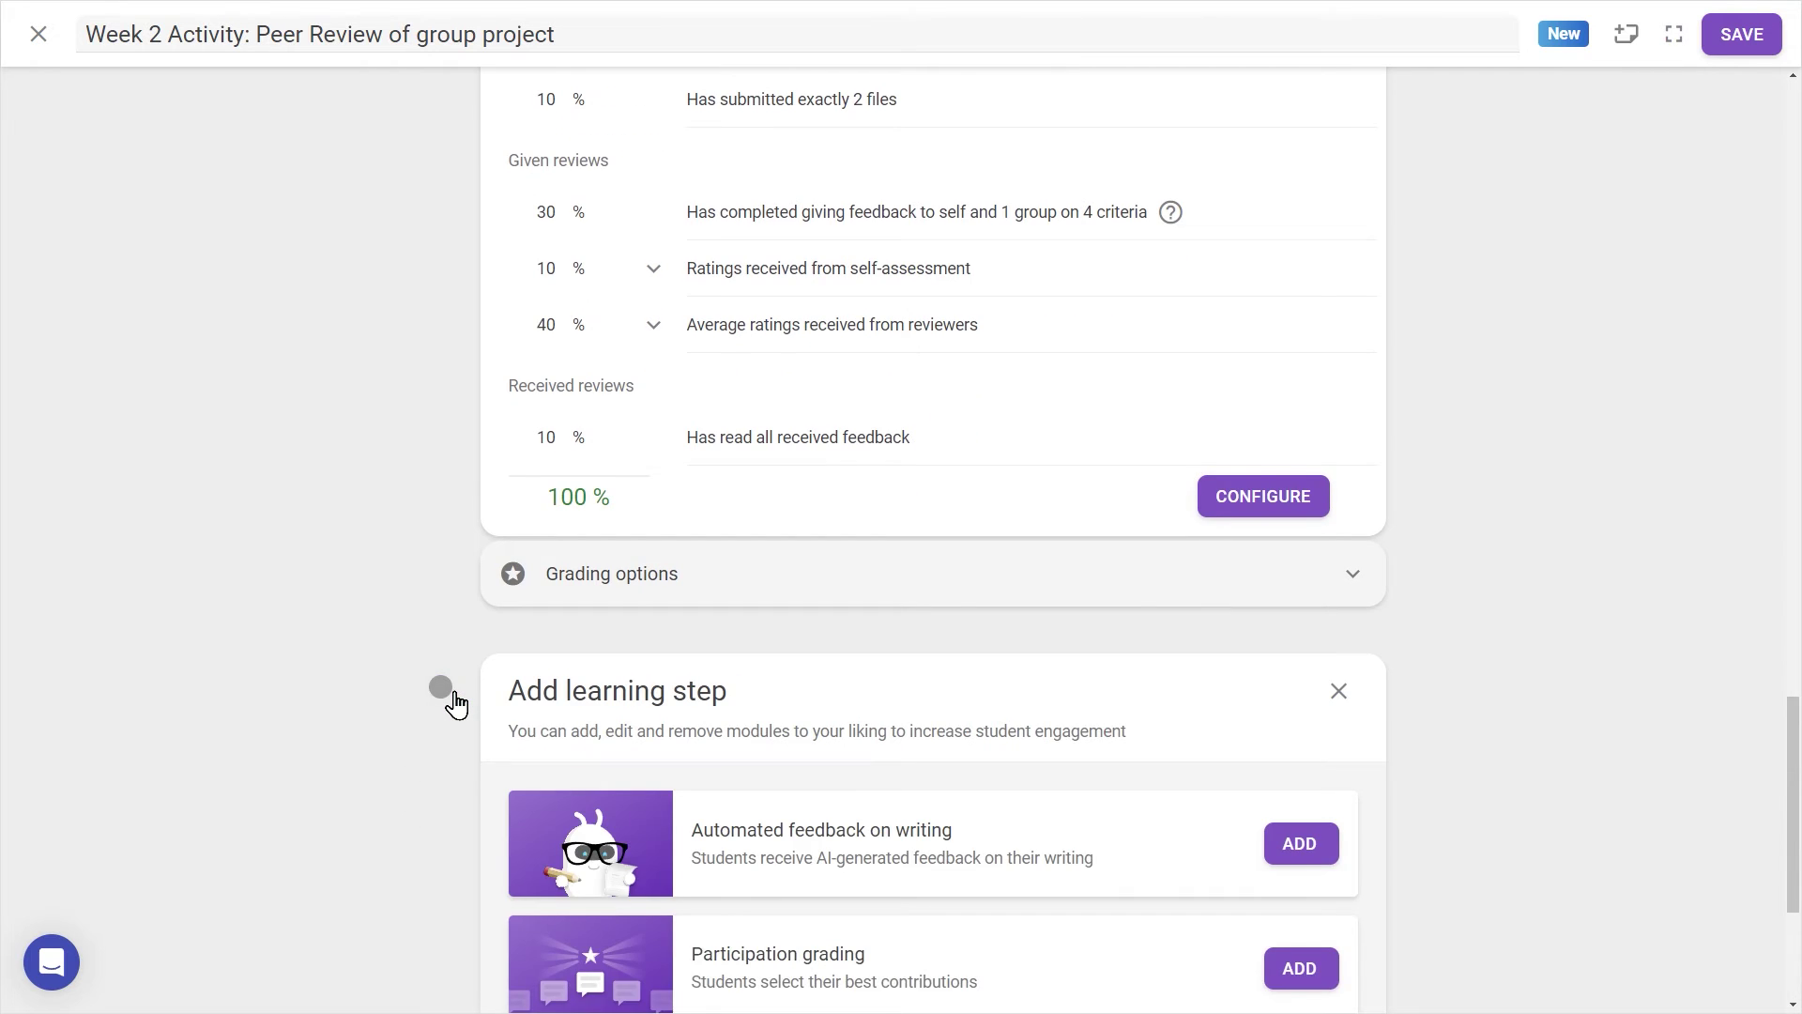
{"action": "scroll", "coordinate": [454, 703], "scroll_direction": "down", "scroll_amount": 5}
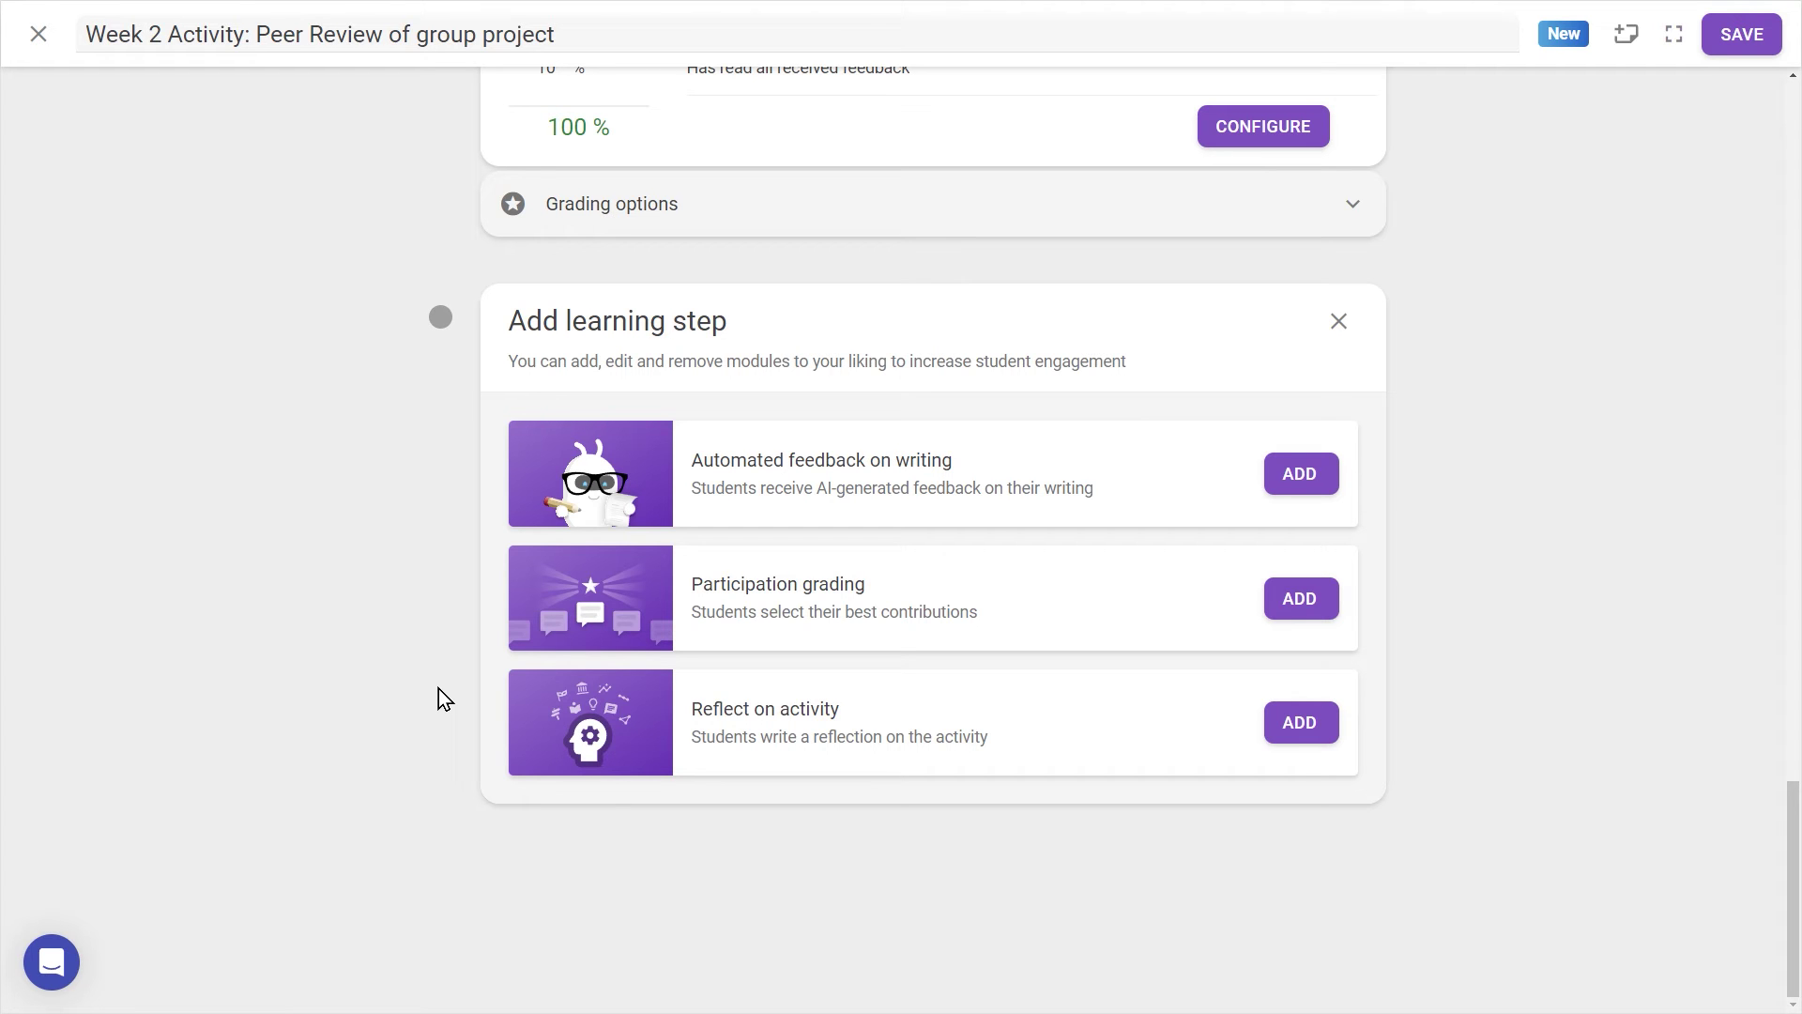
{"action": "left_click", "coordinate": [1319, 730]}
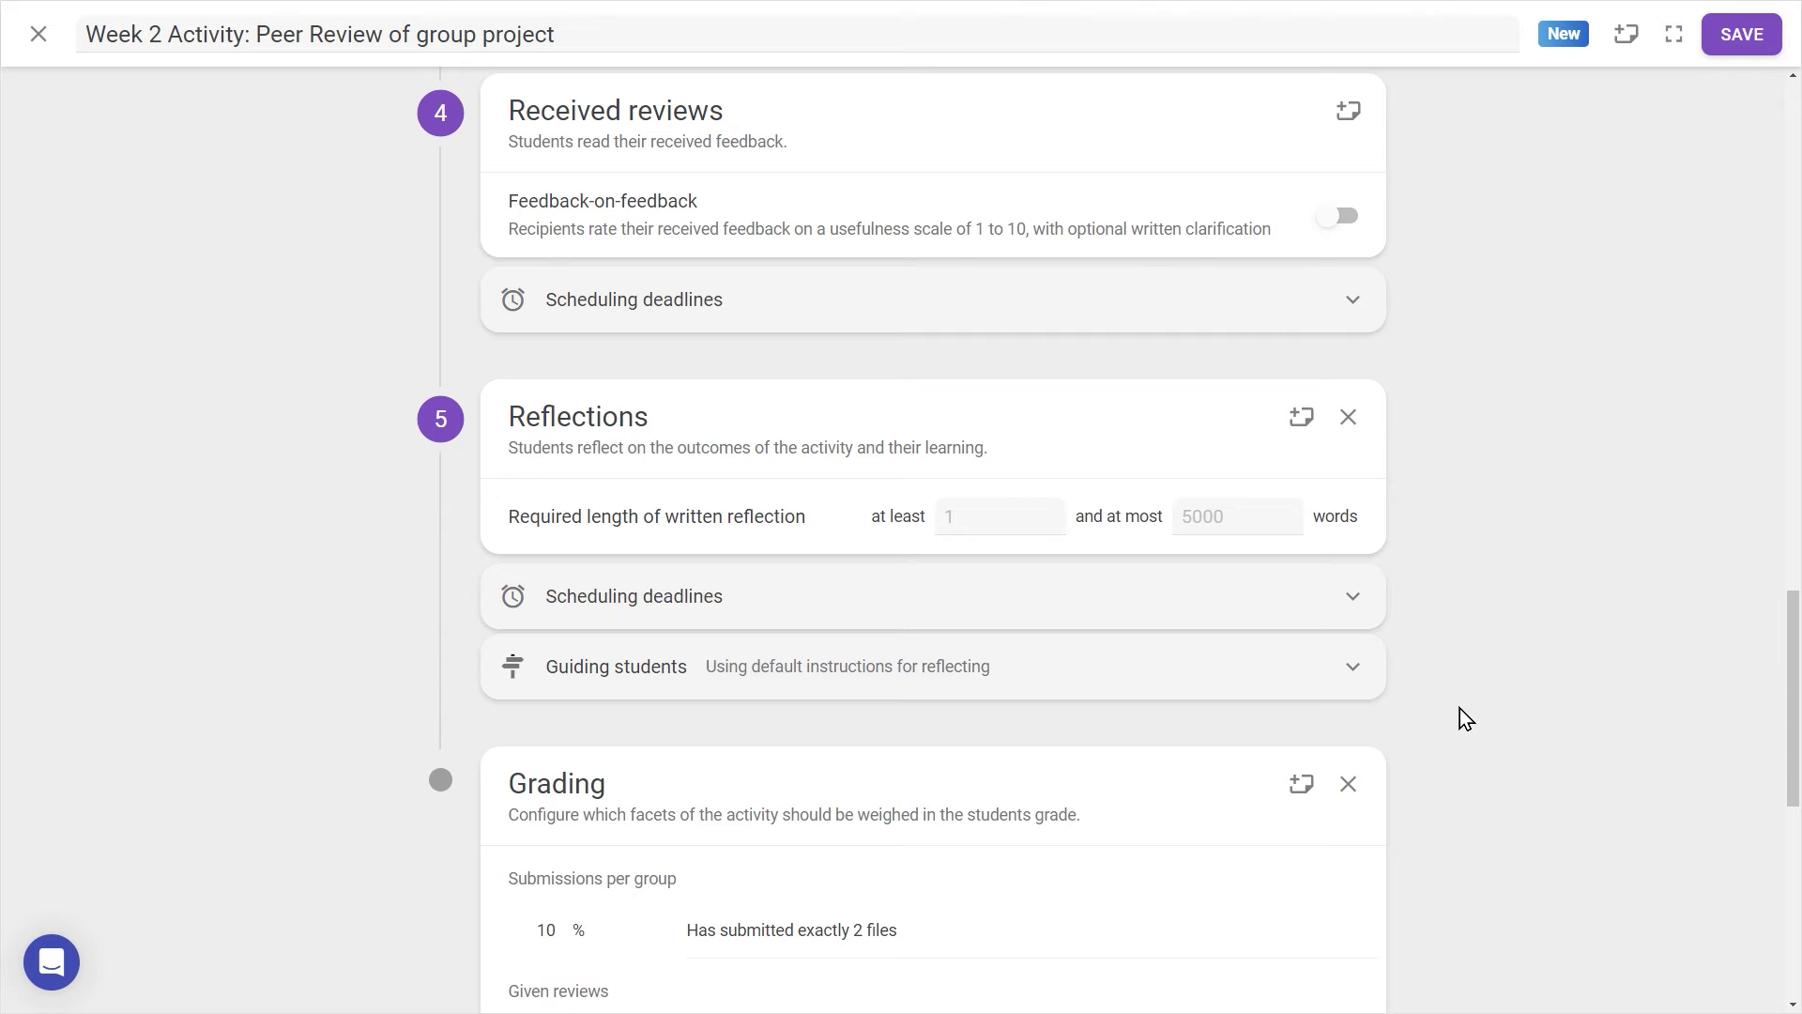
{"action": "left_click", "coordinate": [1352, 419]}
{"action": "left_click", "coordinate": [1092, 667]}
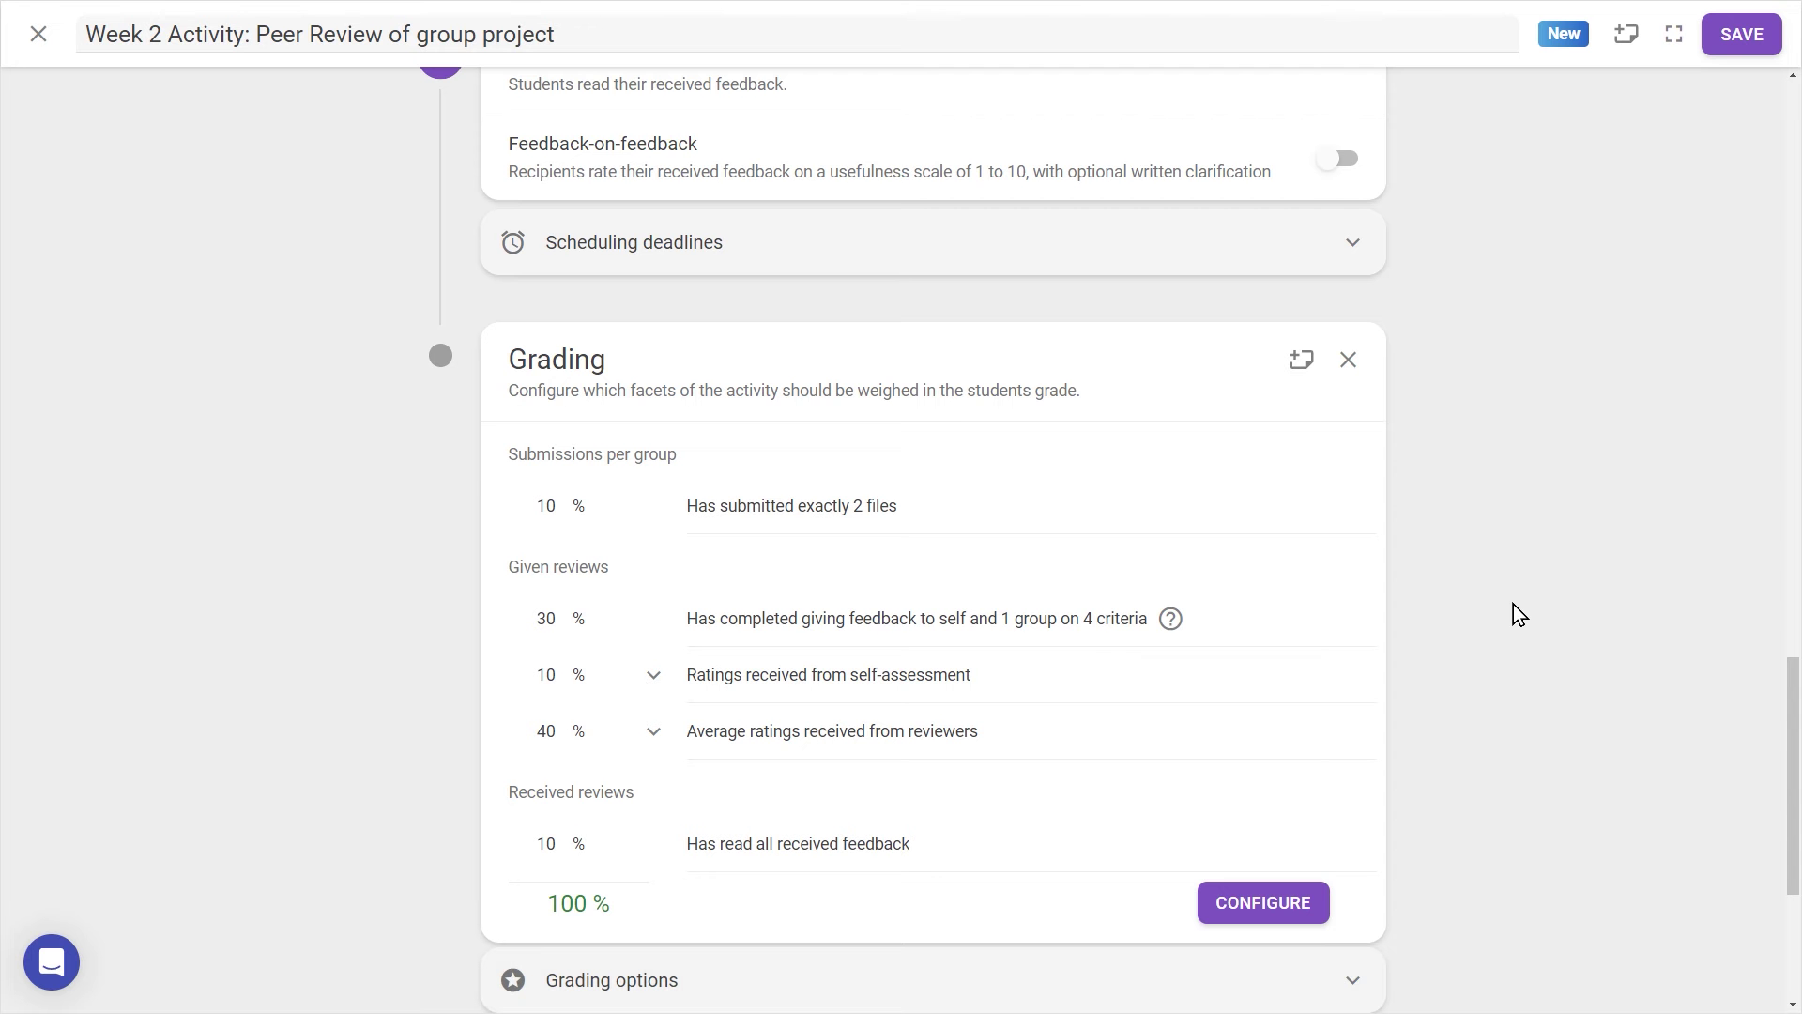
{"action": "left_click_drag", "start_coordinate": [1793, 661], "coordinate": [1793, 86]}
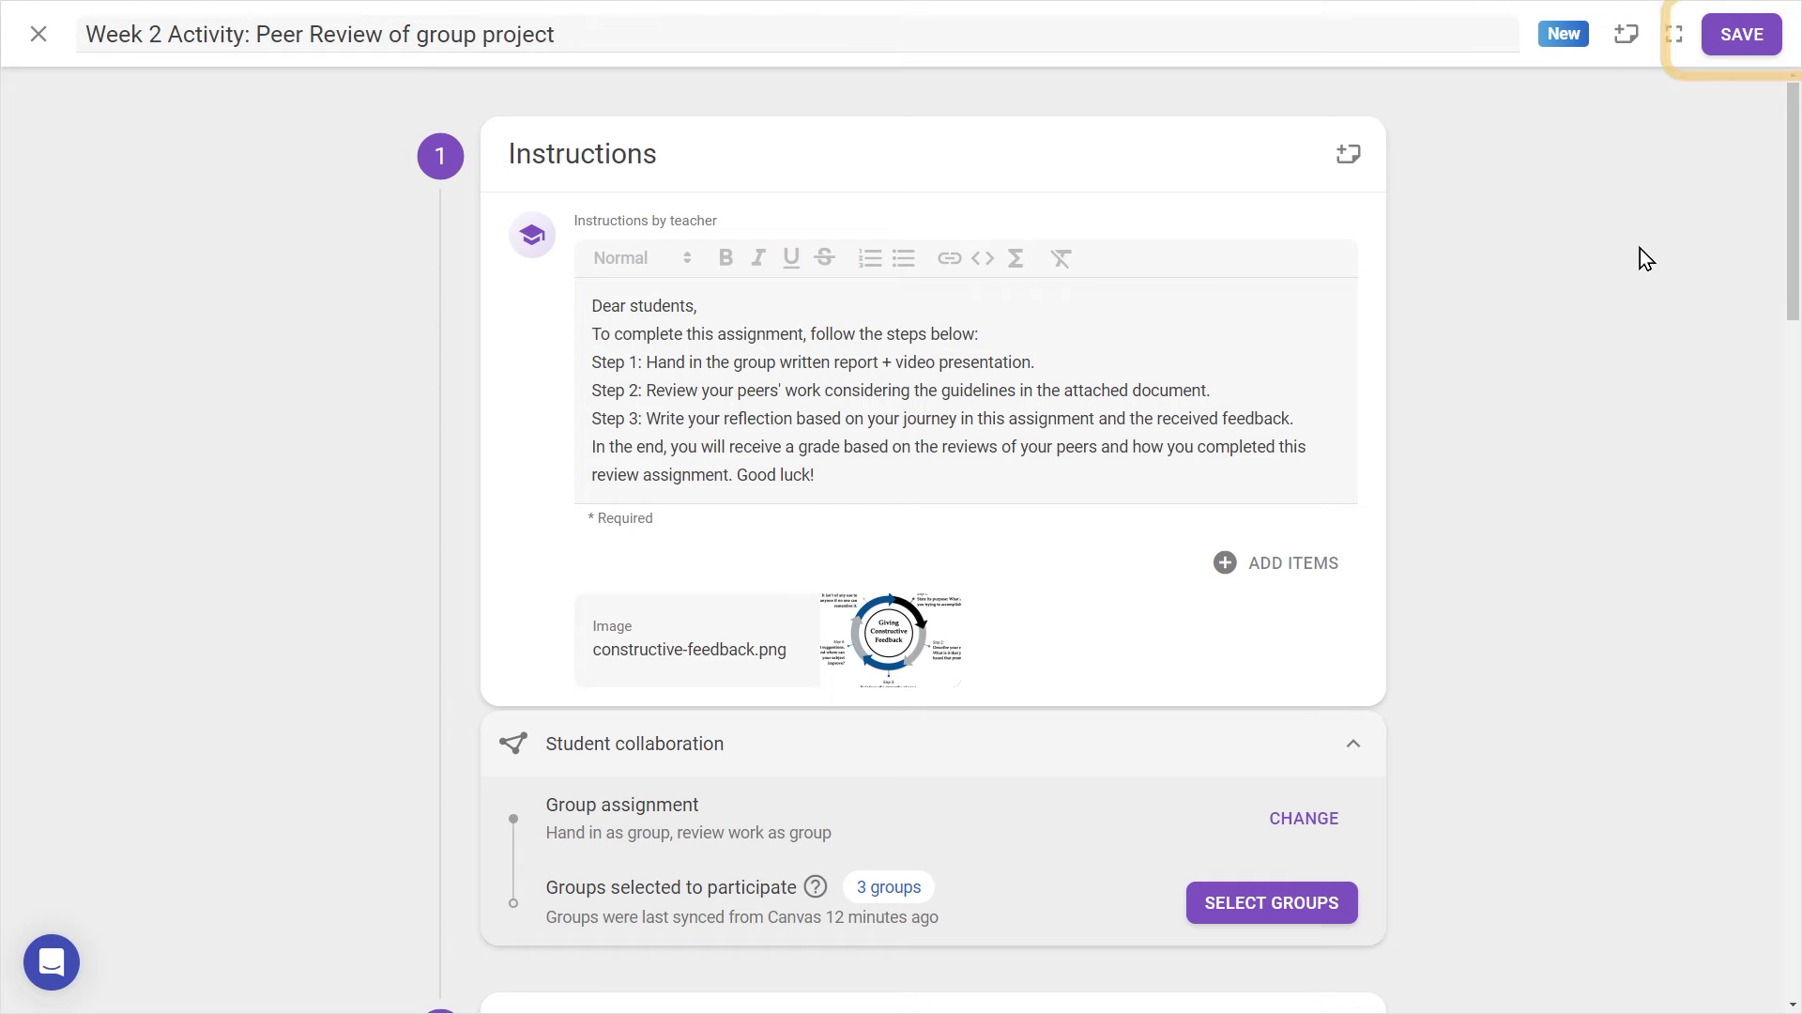
{"action": "left_click", "coordinate": [1744, 38]}
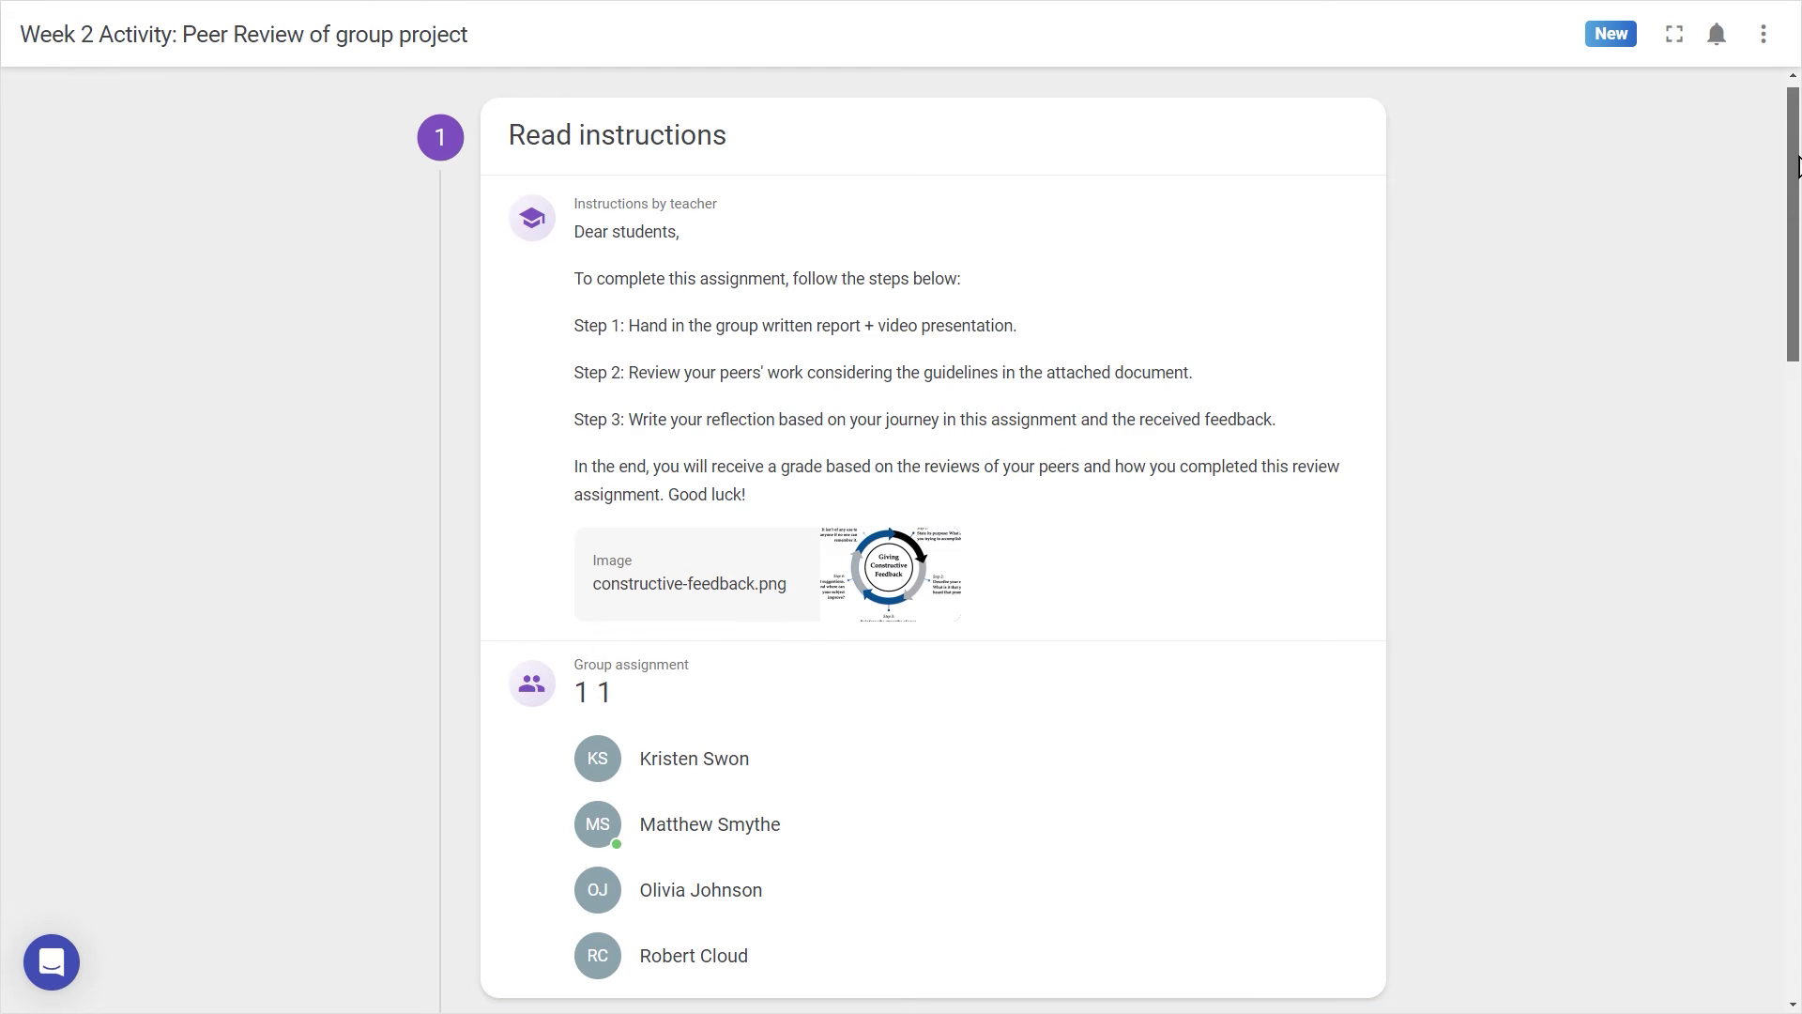
{"action": "left_click_drag", "start_coordinate": [1797, 165], "coordinate": [1797, 432]}
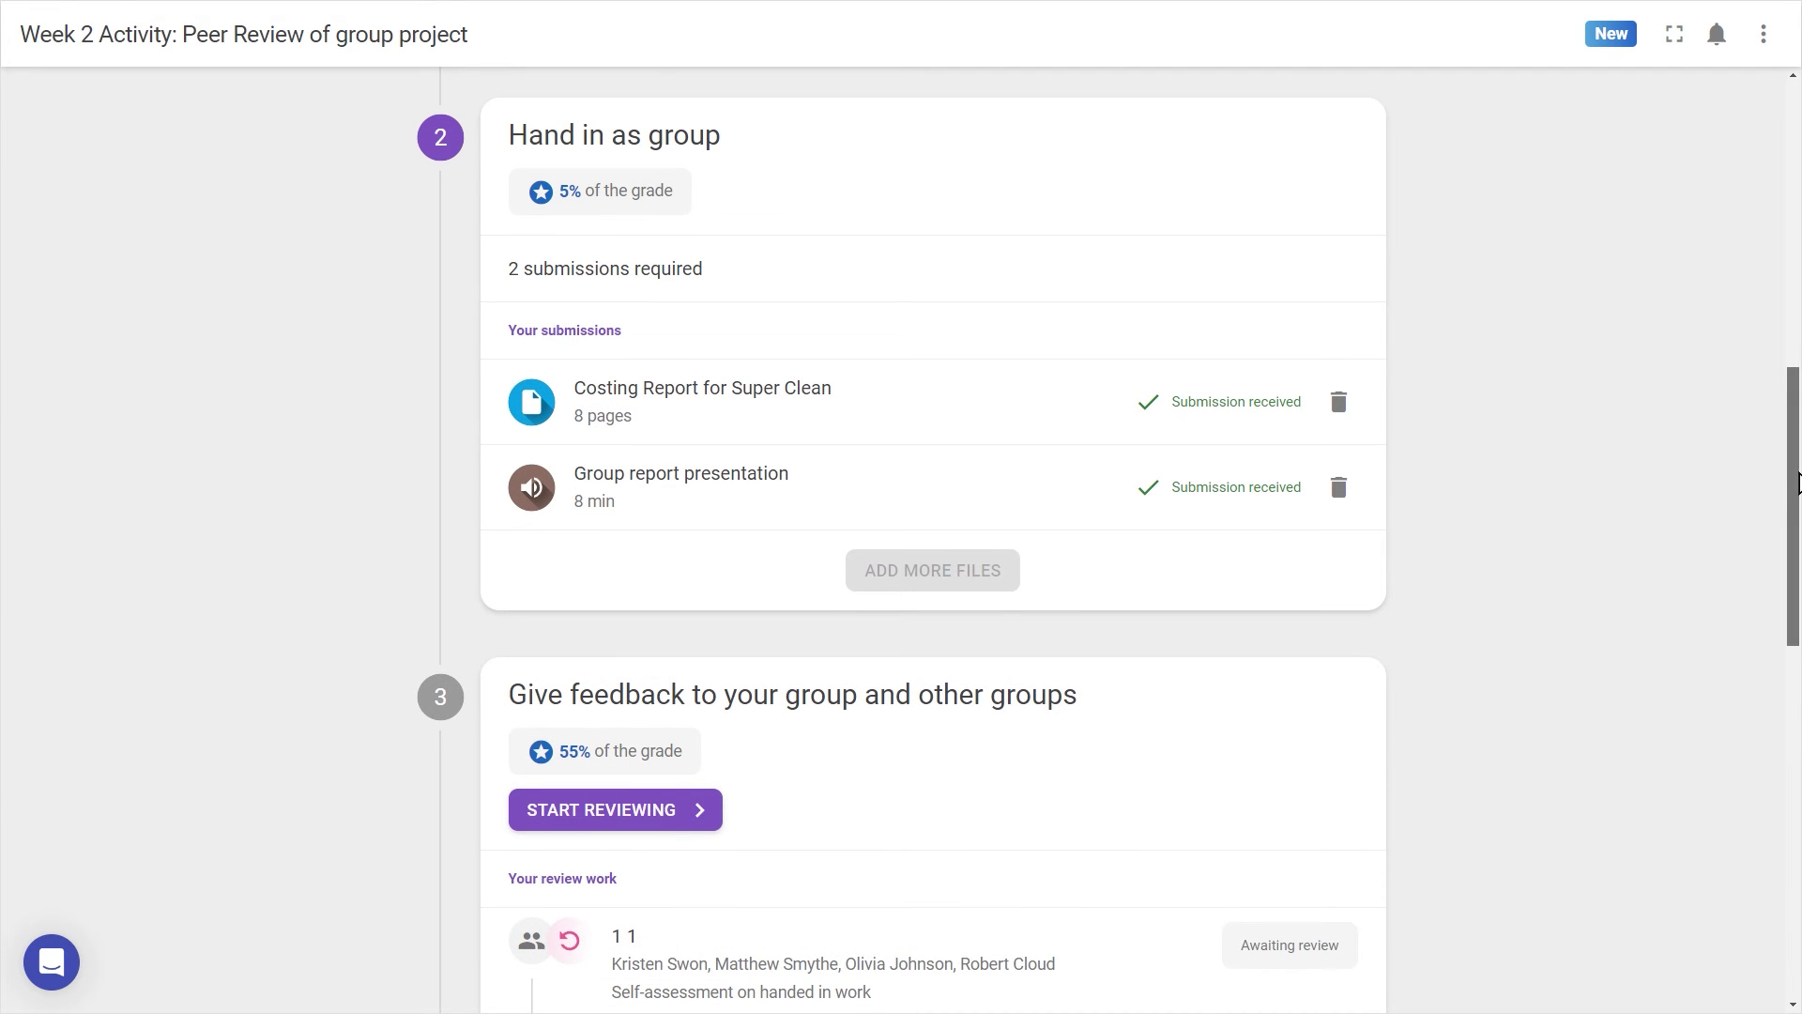
{"action": "scroll", "coordinate": [1496, 498], "scroll_direction": "down", "scroll_amount": 5}
{"action": "scroll", "coordinate": [1108, 539], "scroll_direction": "down", "scroll_amount": 2}
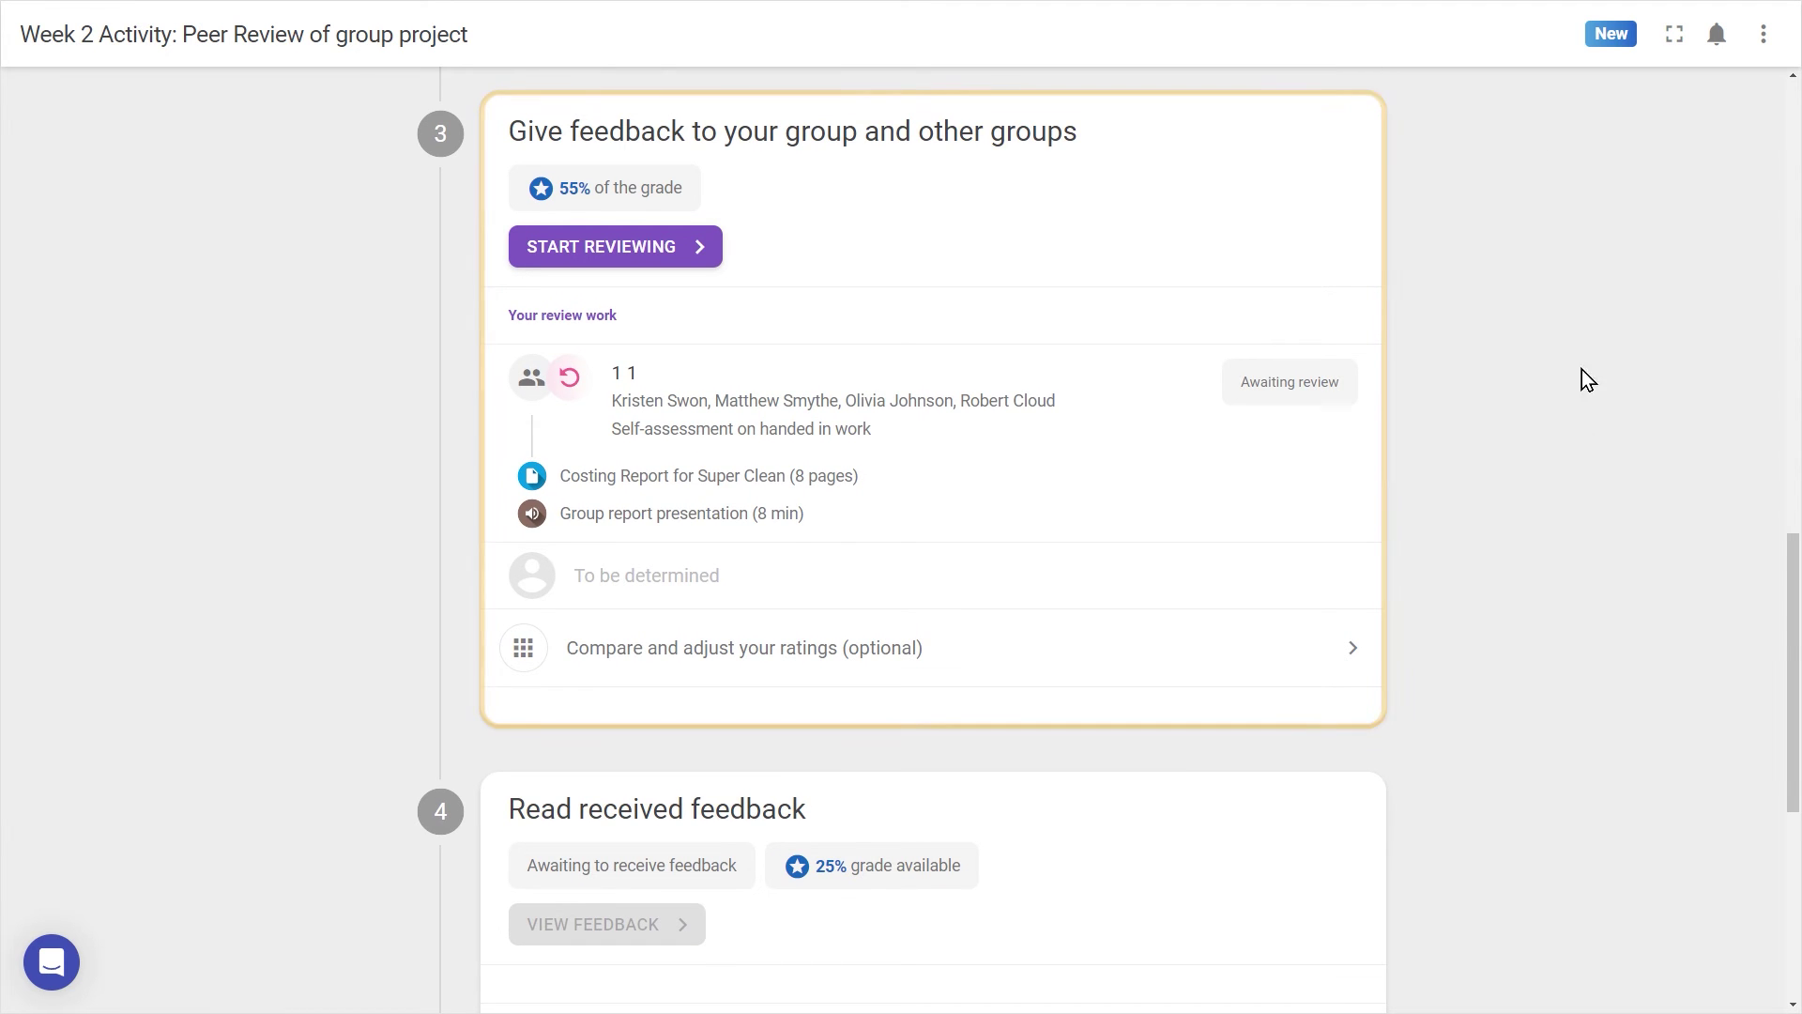
- Start reviewing the group's submissions and open the Costing Report for Super Clean document
{"action": "left_click", "coordinate": [660, 259]}
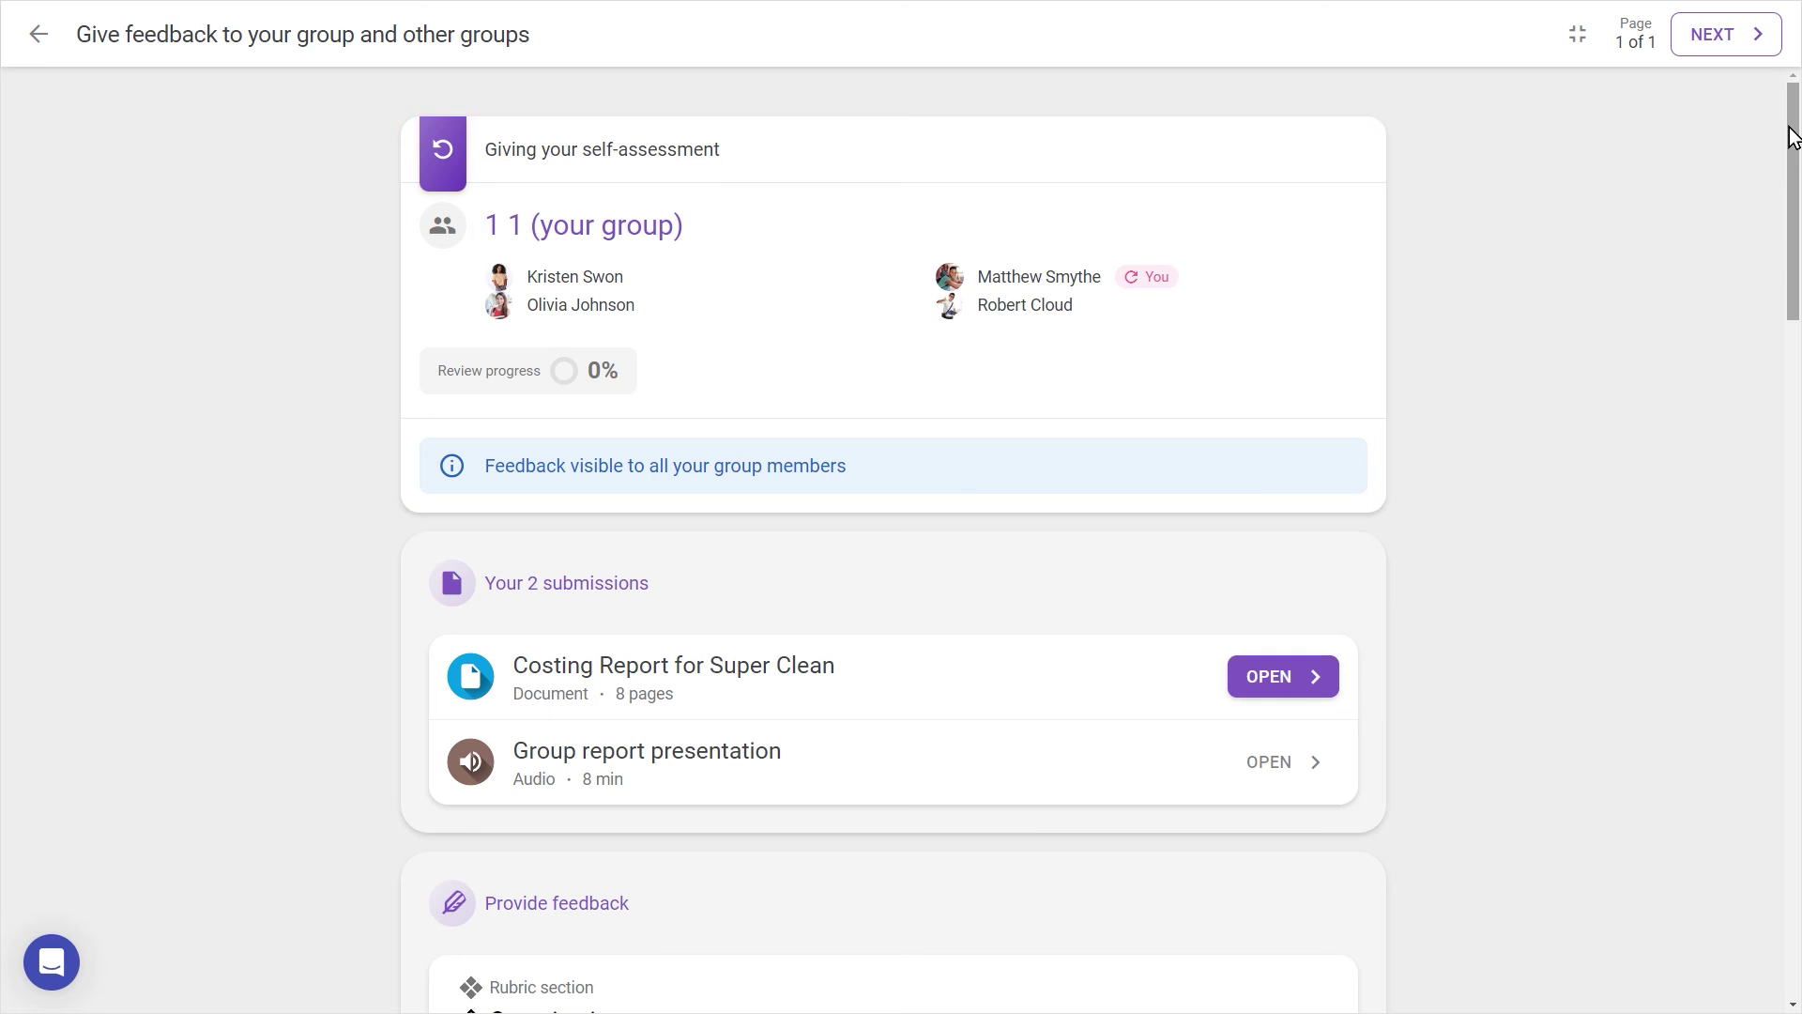
{"action": "mouse_move", "coordinate": [1790, 129]}
{"action": "left_mouse_down"}
{"action": "mouse_move", "coordinate": [1787, 293]}
{"action": "mouse_move", "coordinate": [1789, 117]}
{"action": "left_mouse_up"}
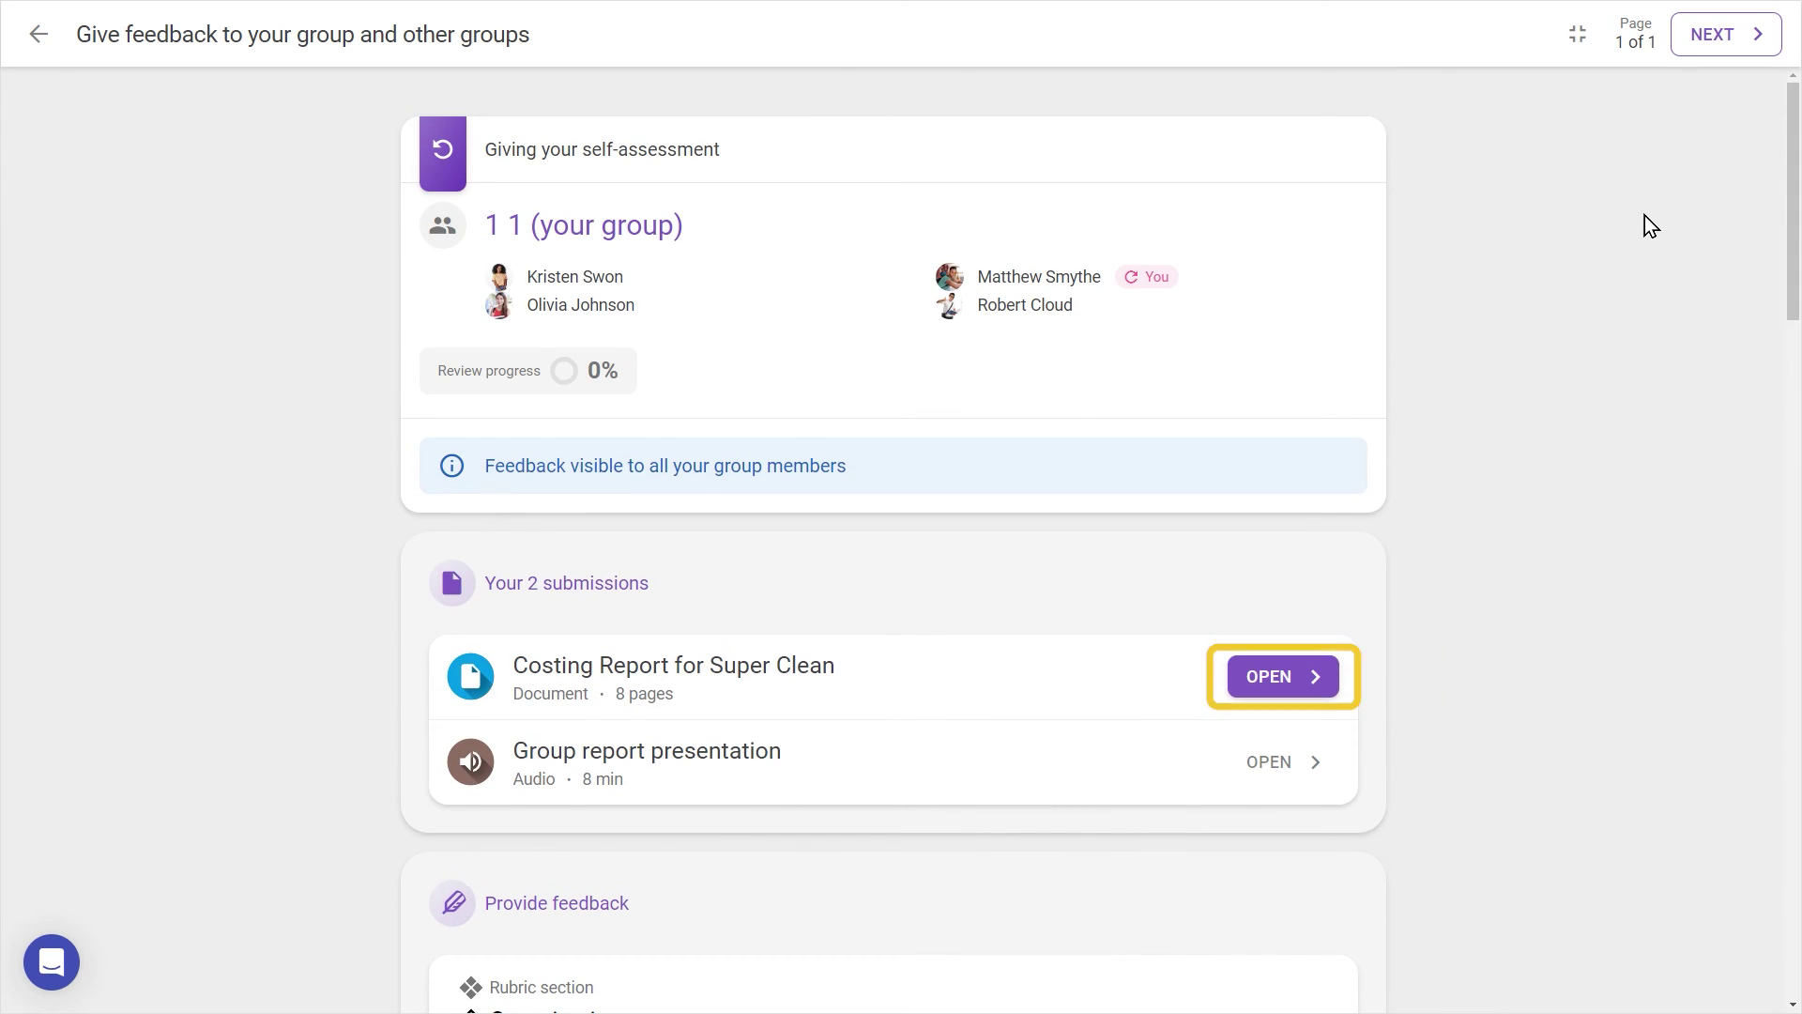
{"action": "left_click", "coordinate": [1300, 686]}
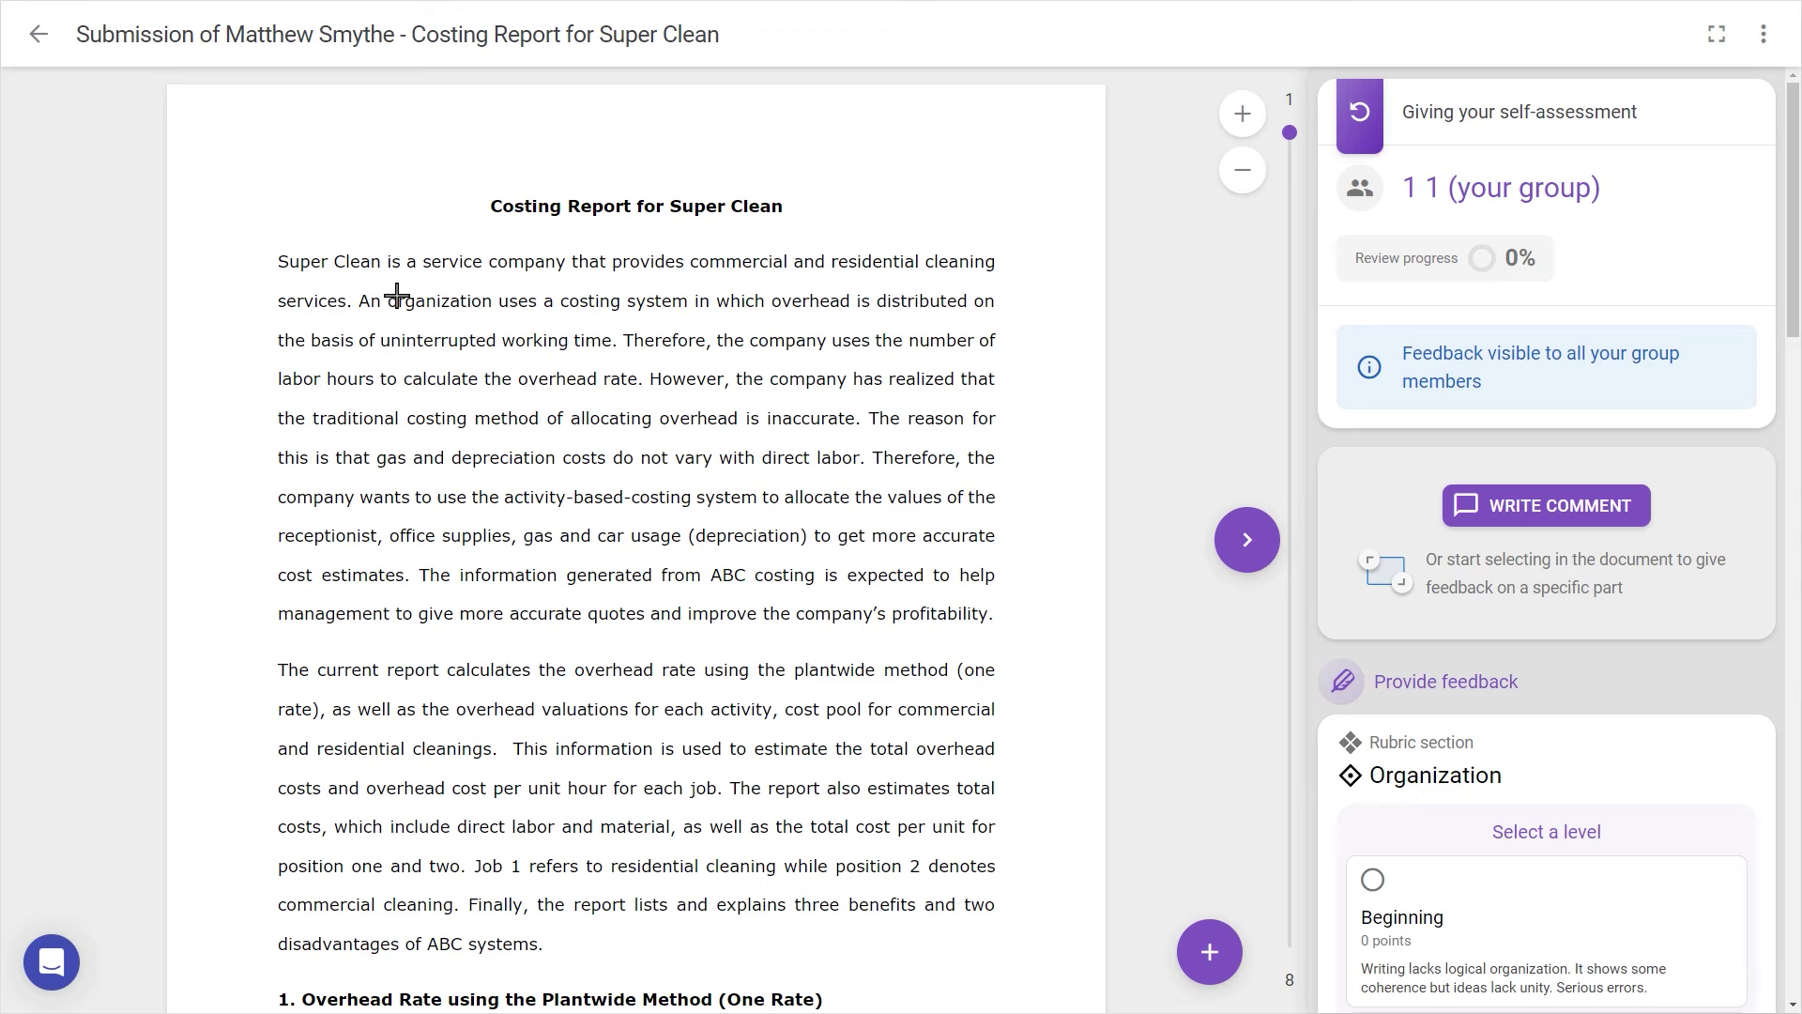
- Post a Level of Content comment on the first paragraph and rate Development Proficient
{"action": "left_click_drag", "start_coordinate": [282, 270], "coordinate": [1034, 644]}
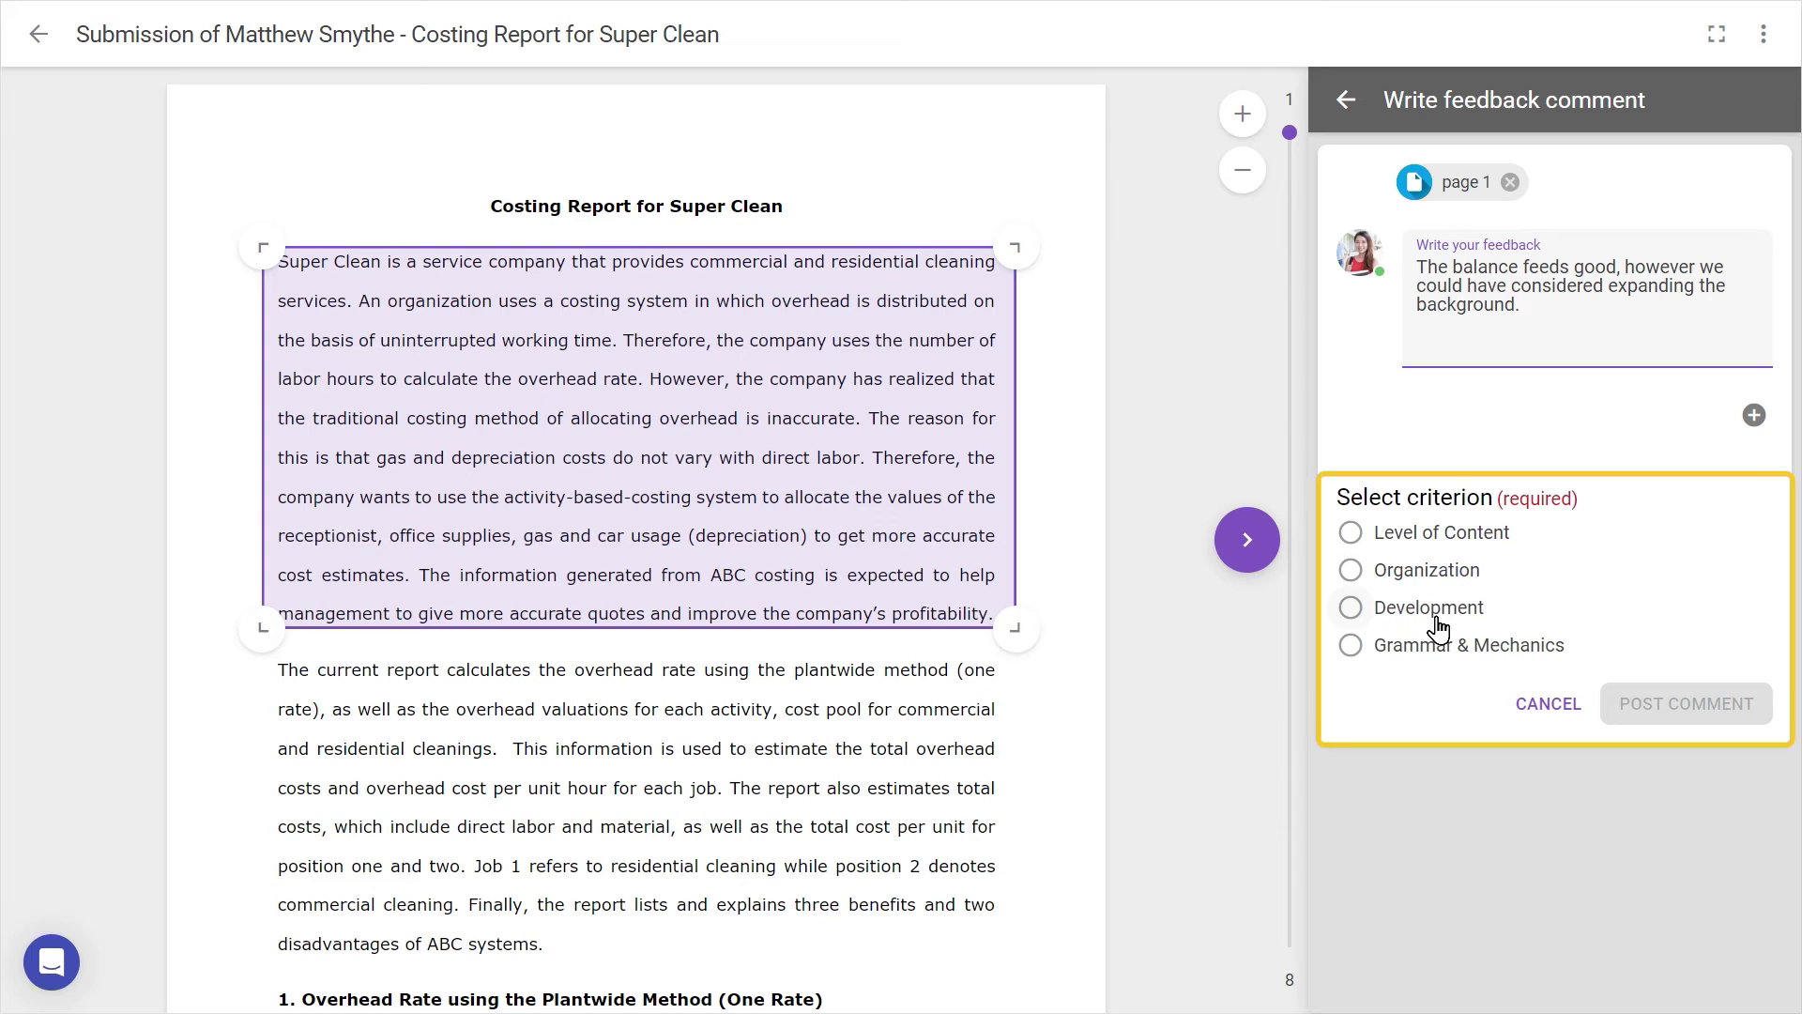
{"action": "left_click", "coordinate": [1354, 534]}
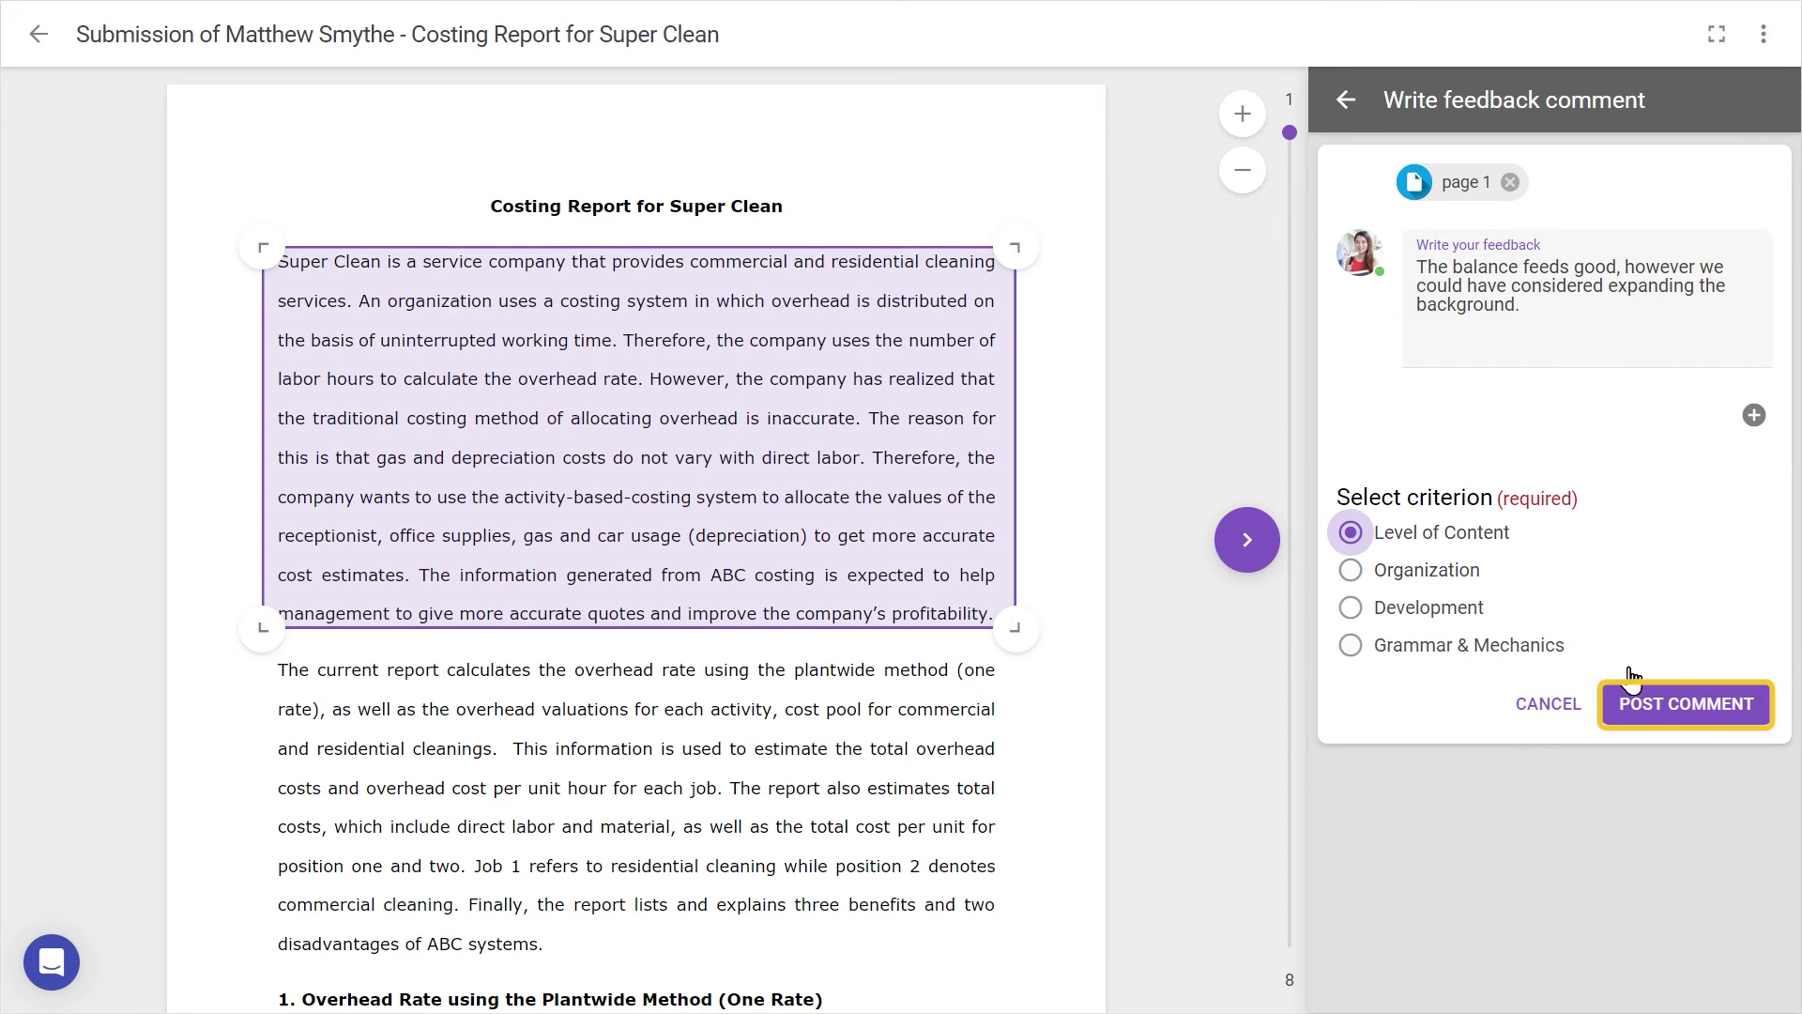
{"action": "left_click", "coordinate": [1649, 715]}
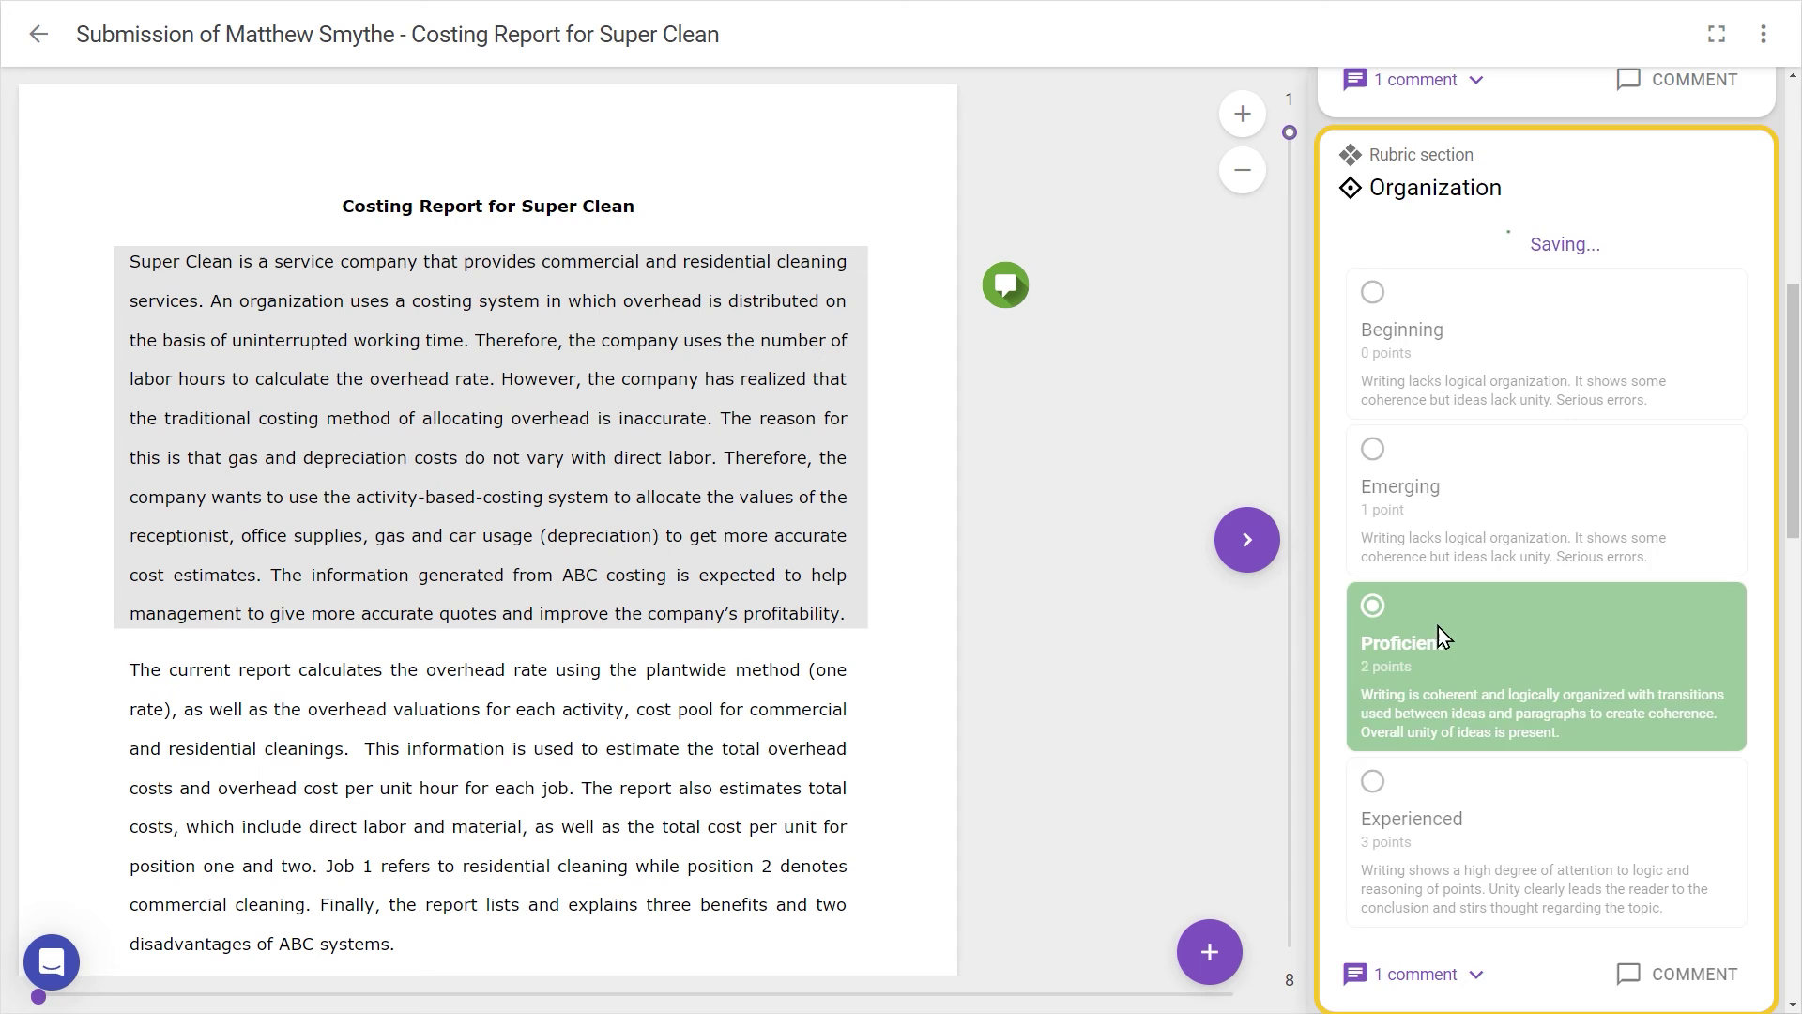
{"action": "left_click", "coordinate": [1709, 729]}
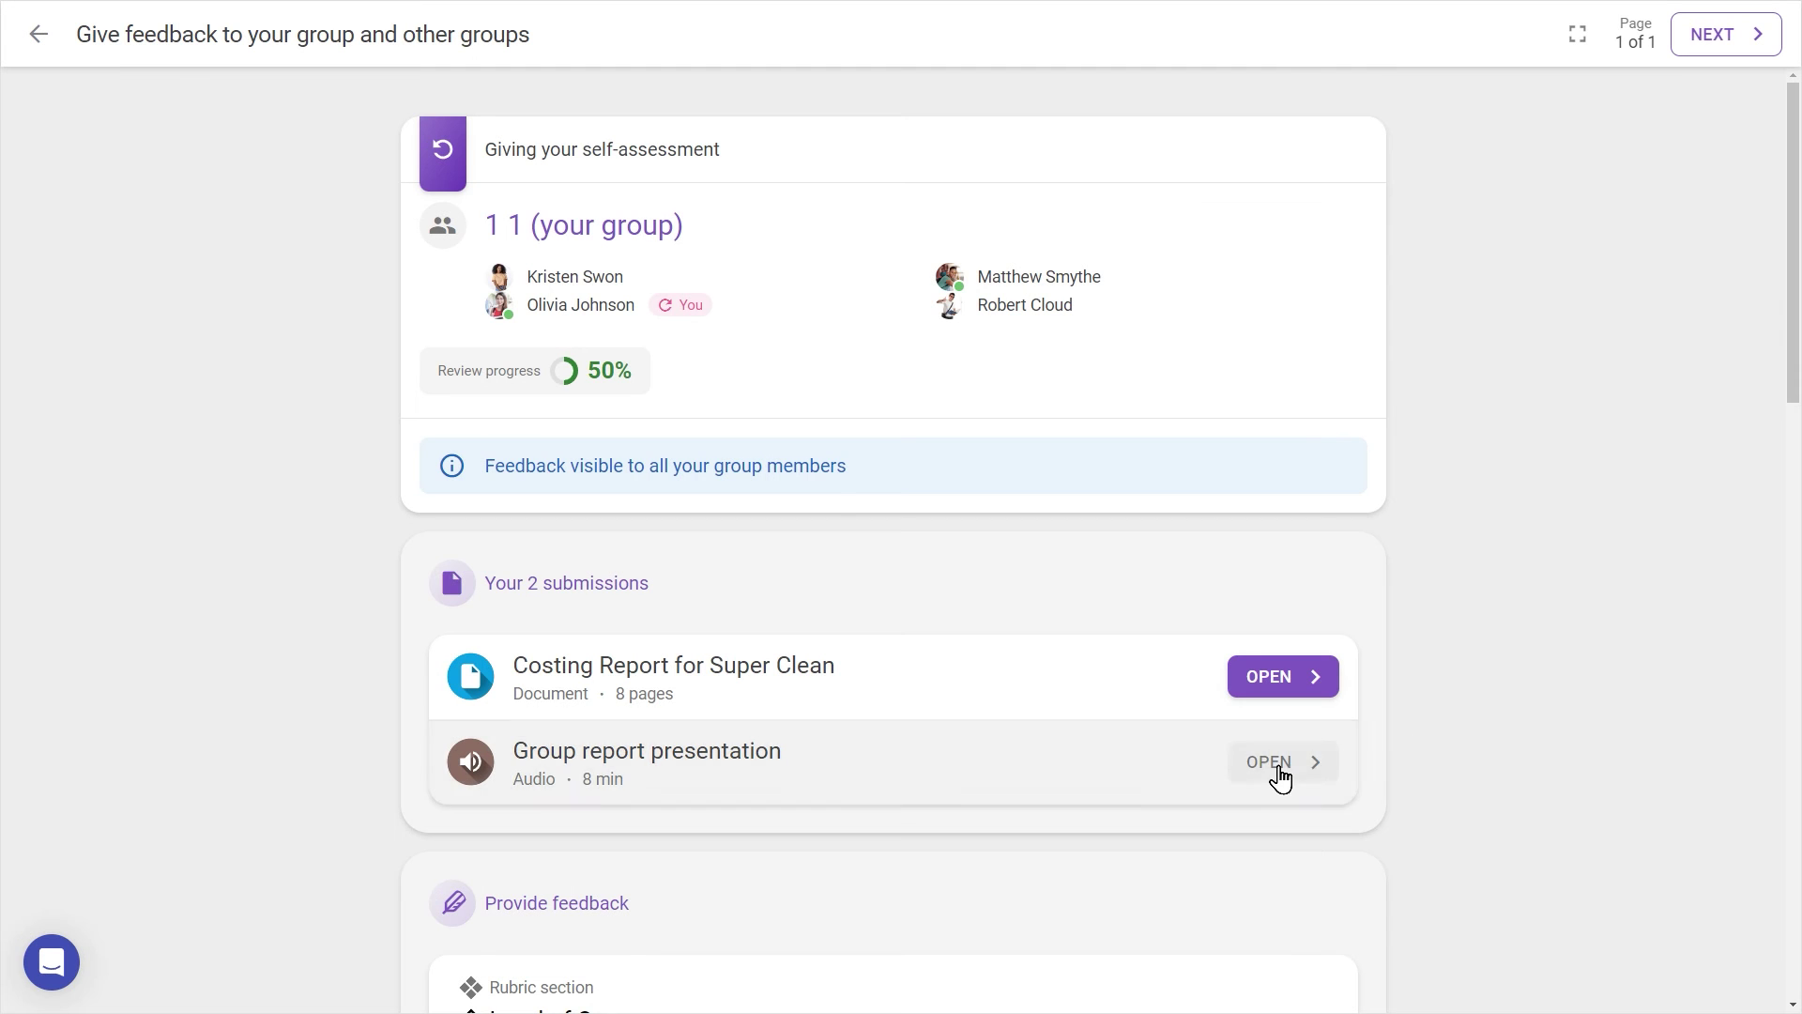
- At 1:32 of the group presentation, post 'I think we did an excellent job answering this question' under Organization
{"action": "left_click", "coordinate": [1280, 762]}
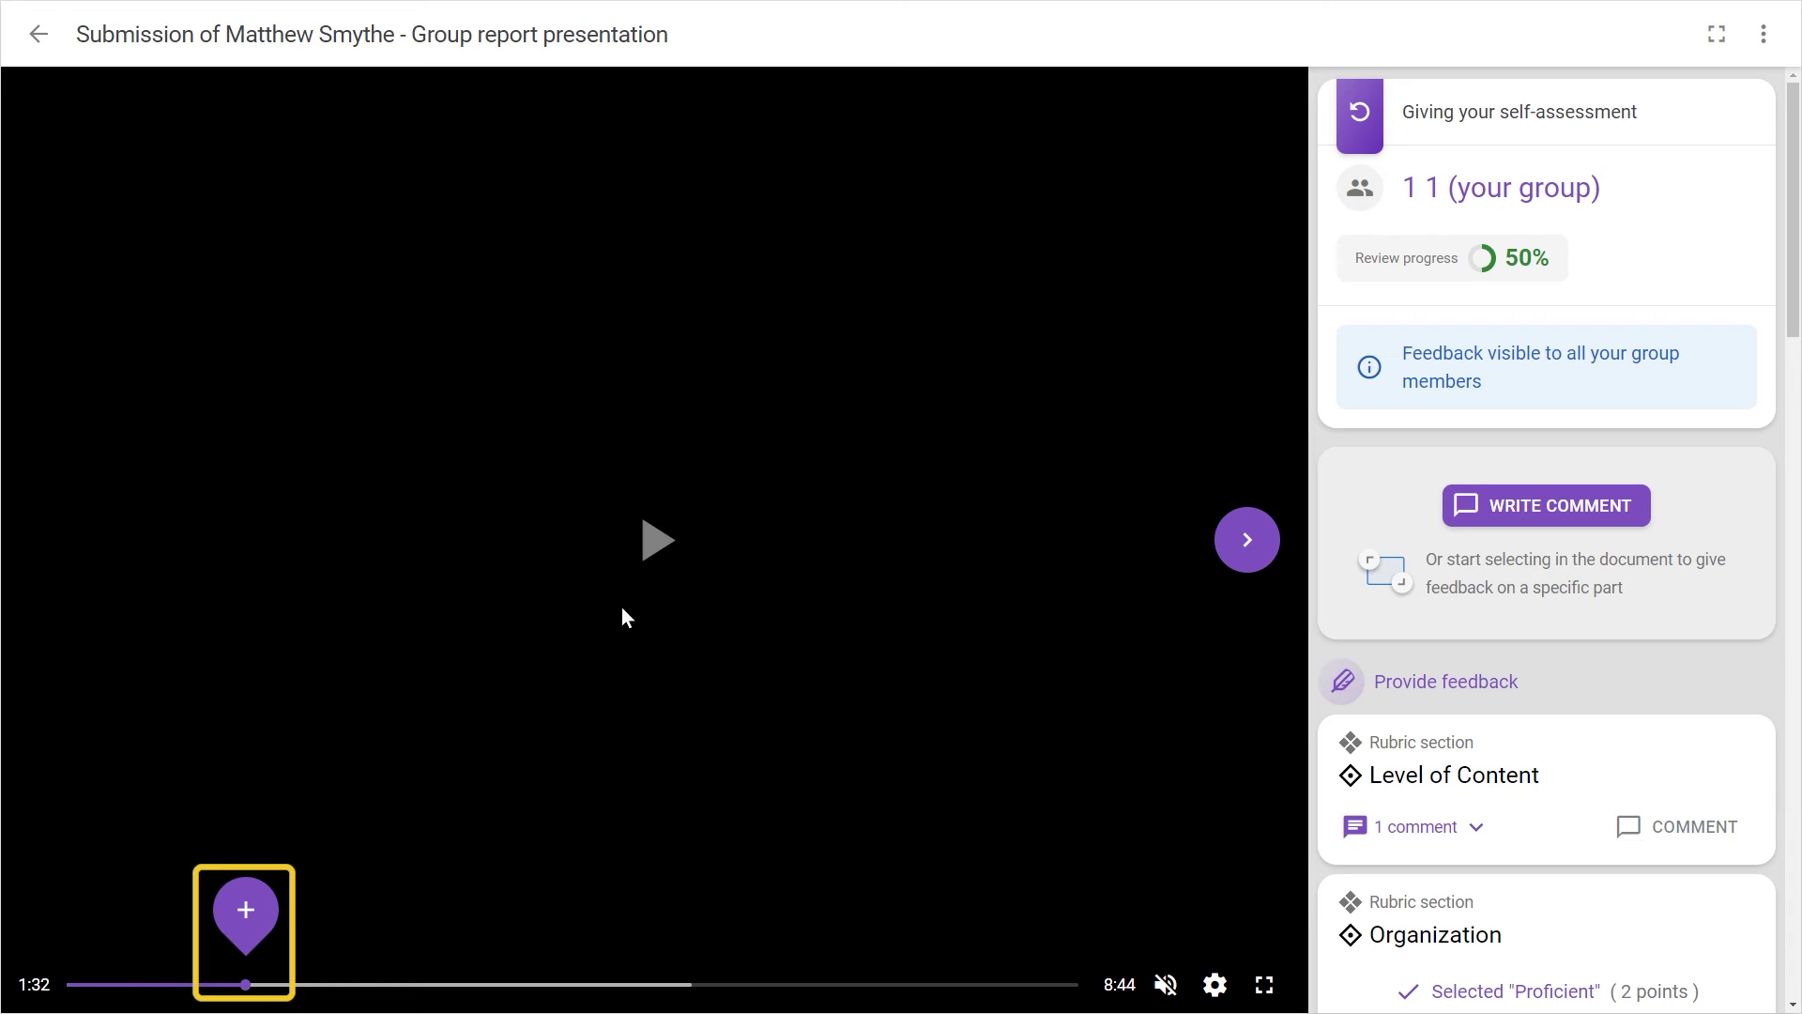
{"action": "left_click", "coordinate": [244, 944]}
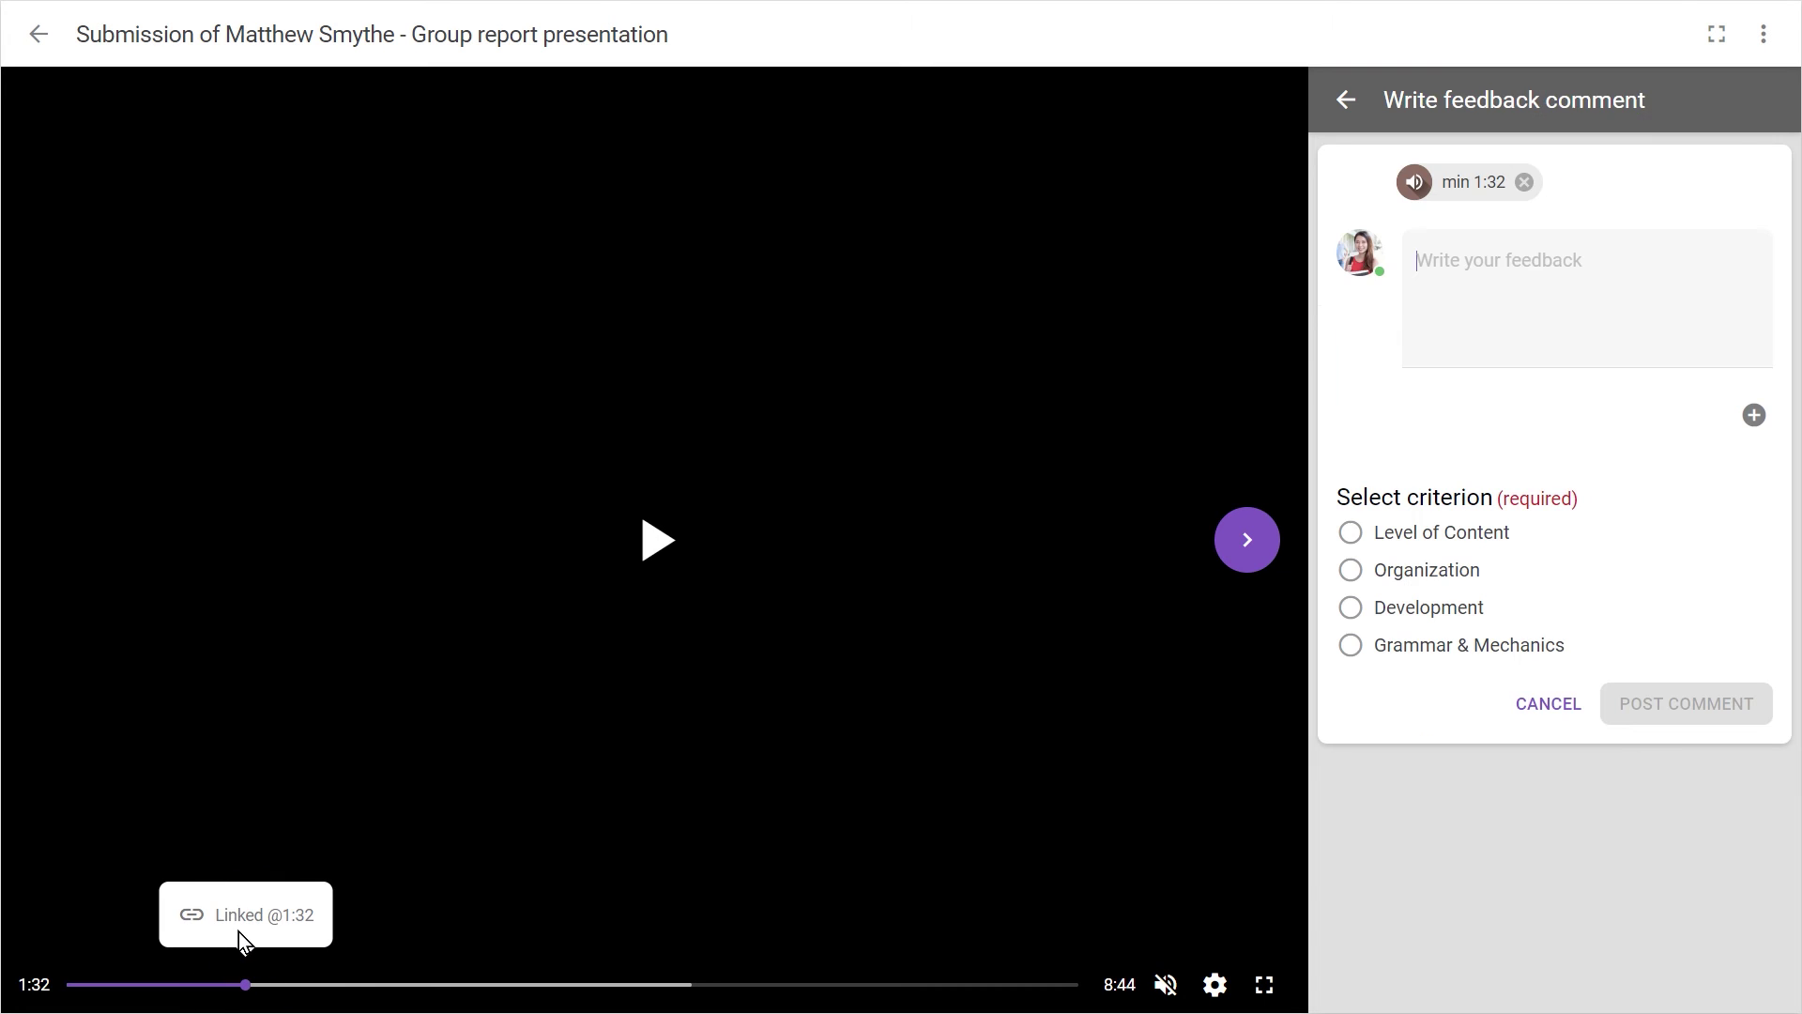
{"action": "left_click", "coordinate": [1557, 295]}
{"action": "type", "text": "I think we did an excellent job answering this question"}
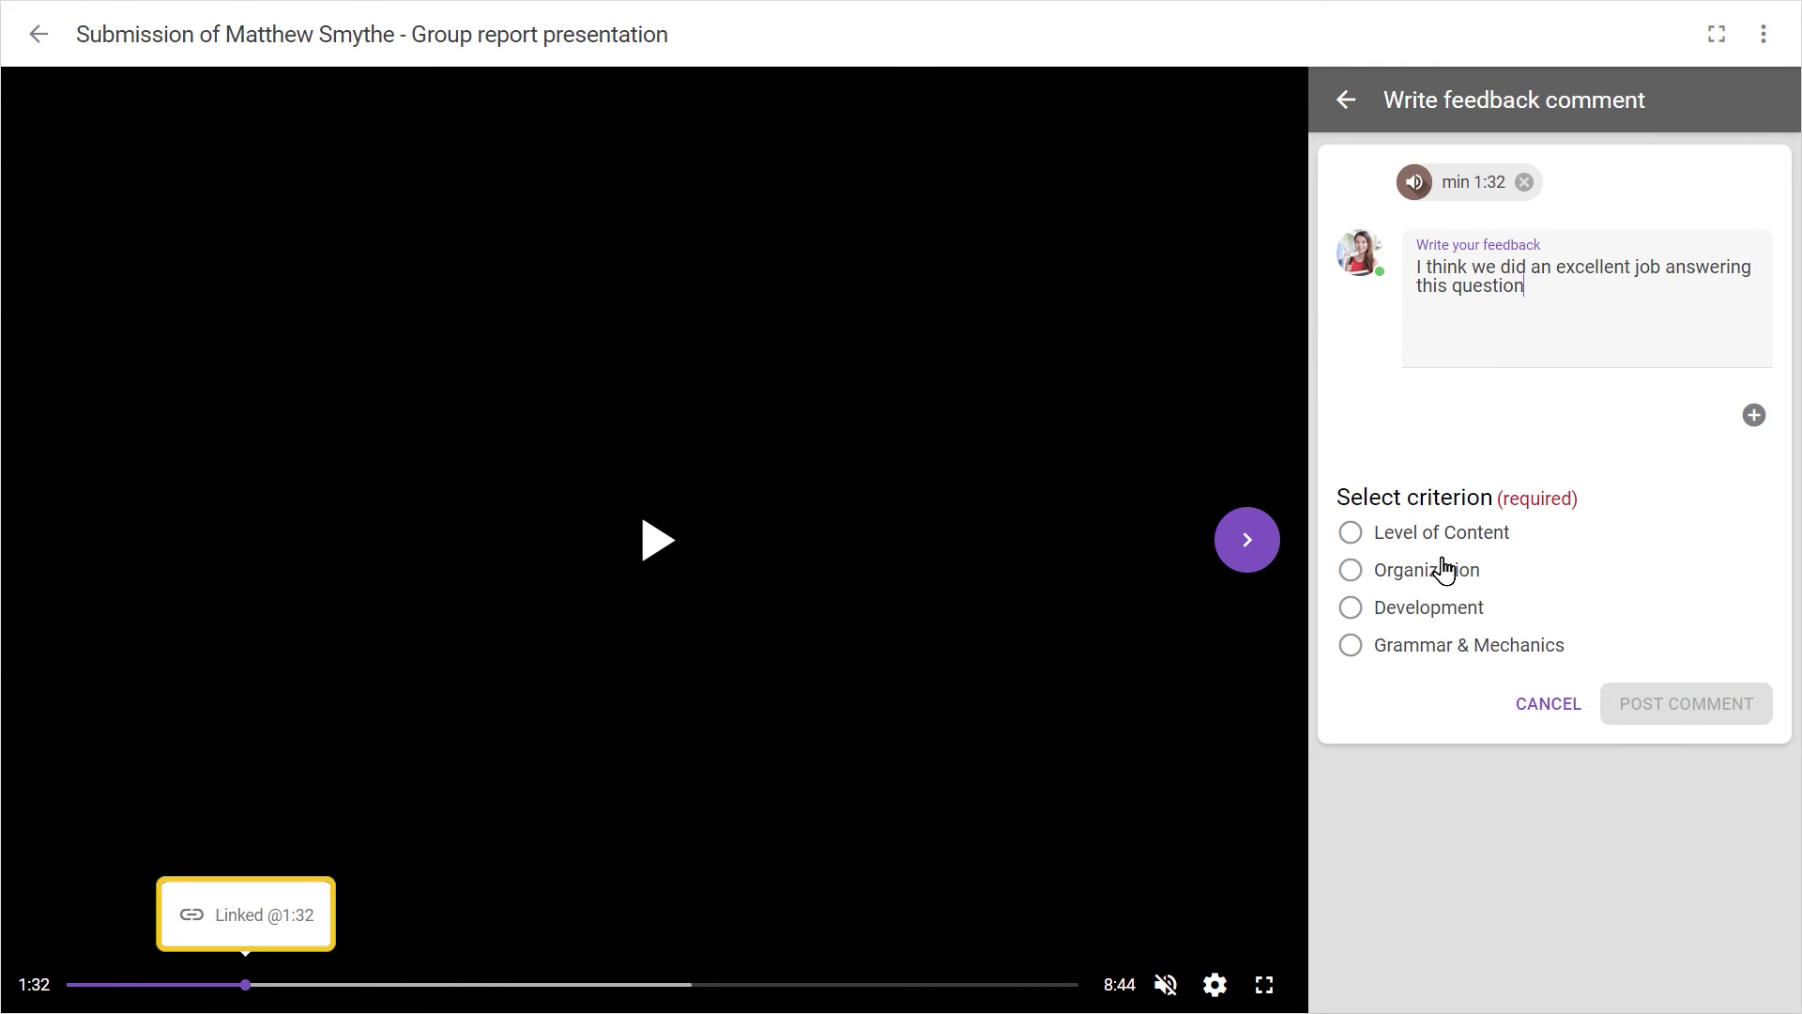
{"action": "left_click", "coordinate": [1445, 569]}
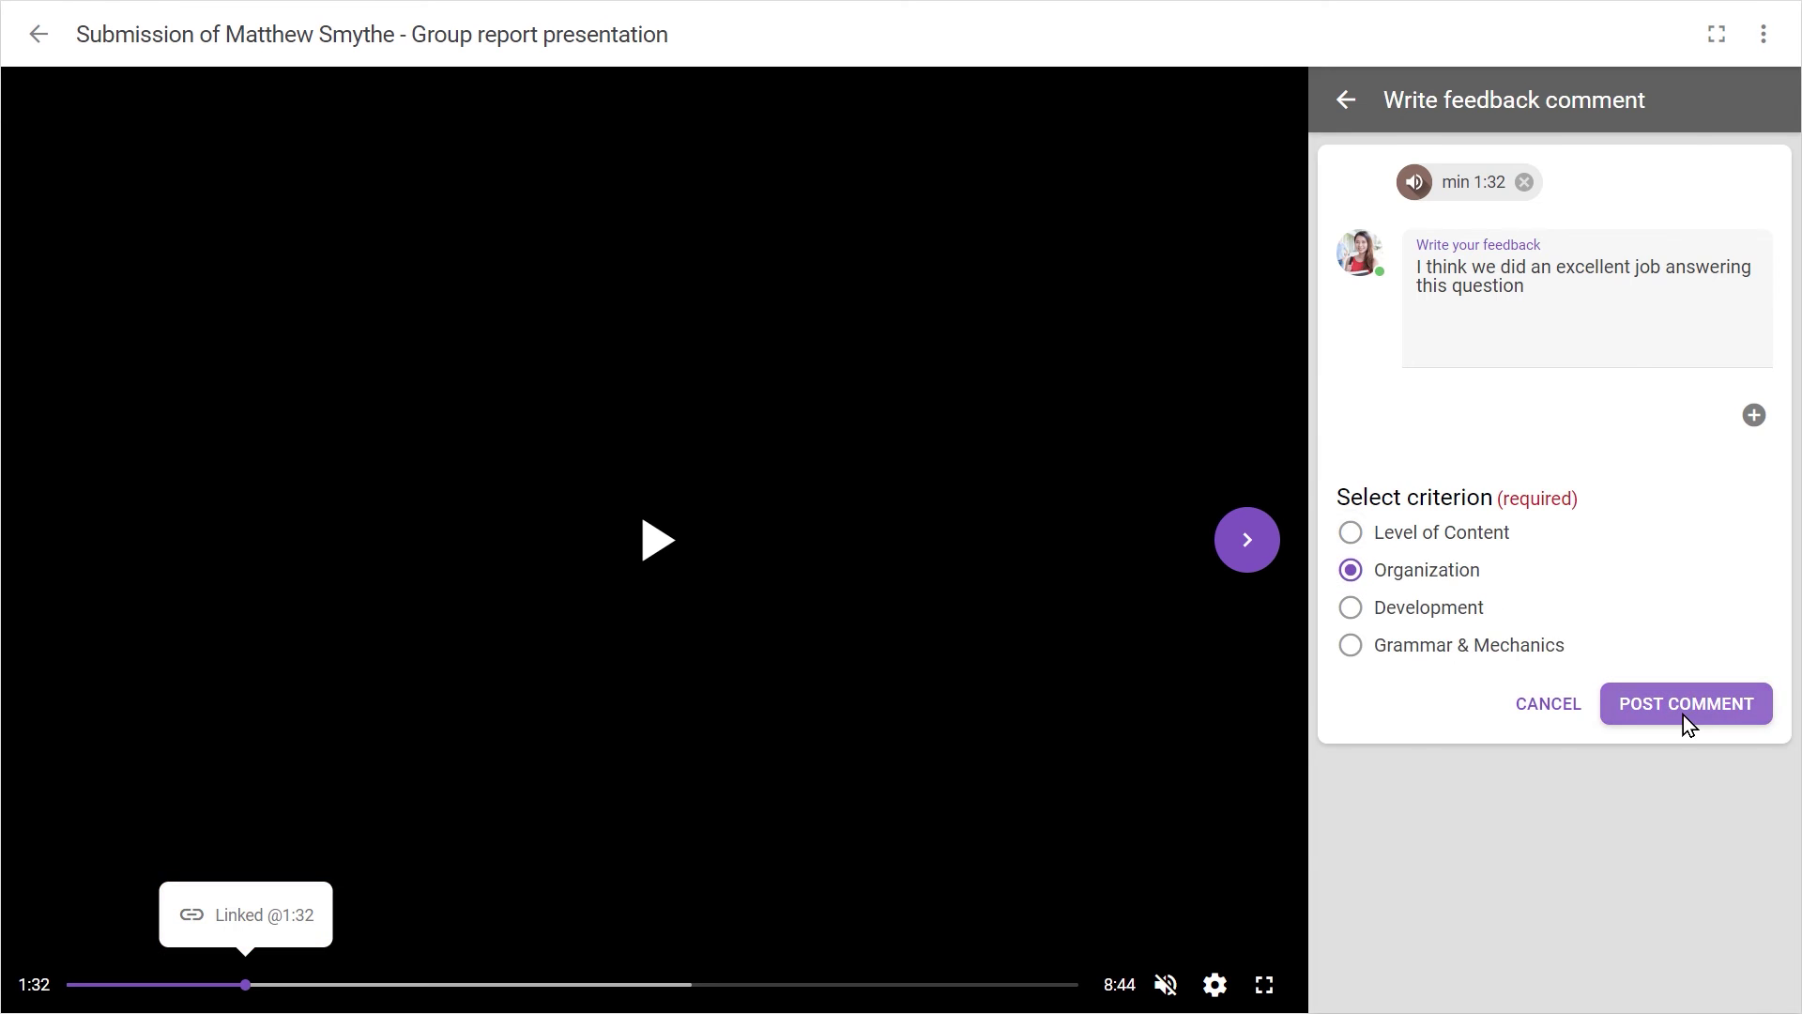
{"action": "left_click", "coordinate": [1685, 714]}
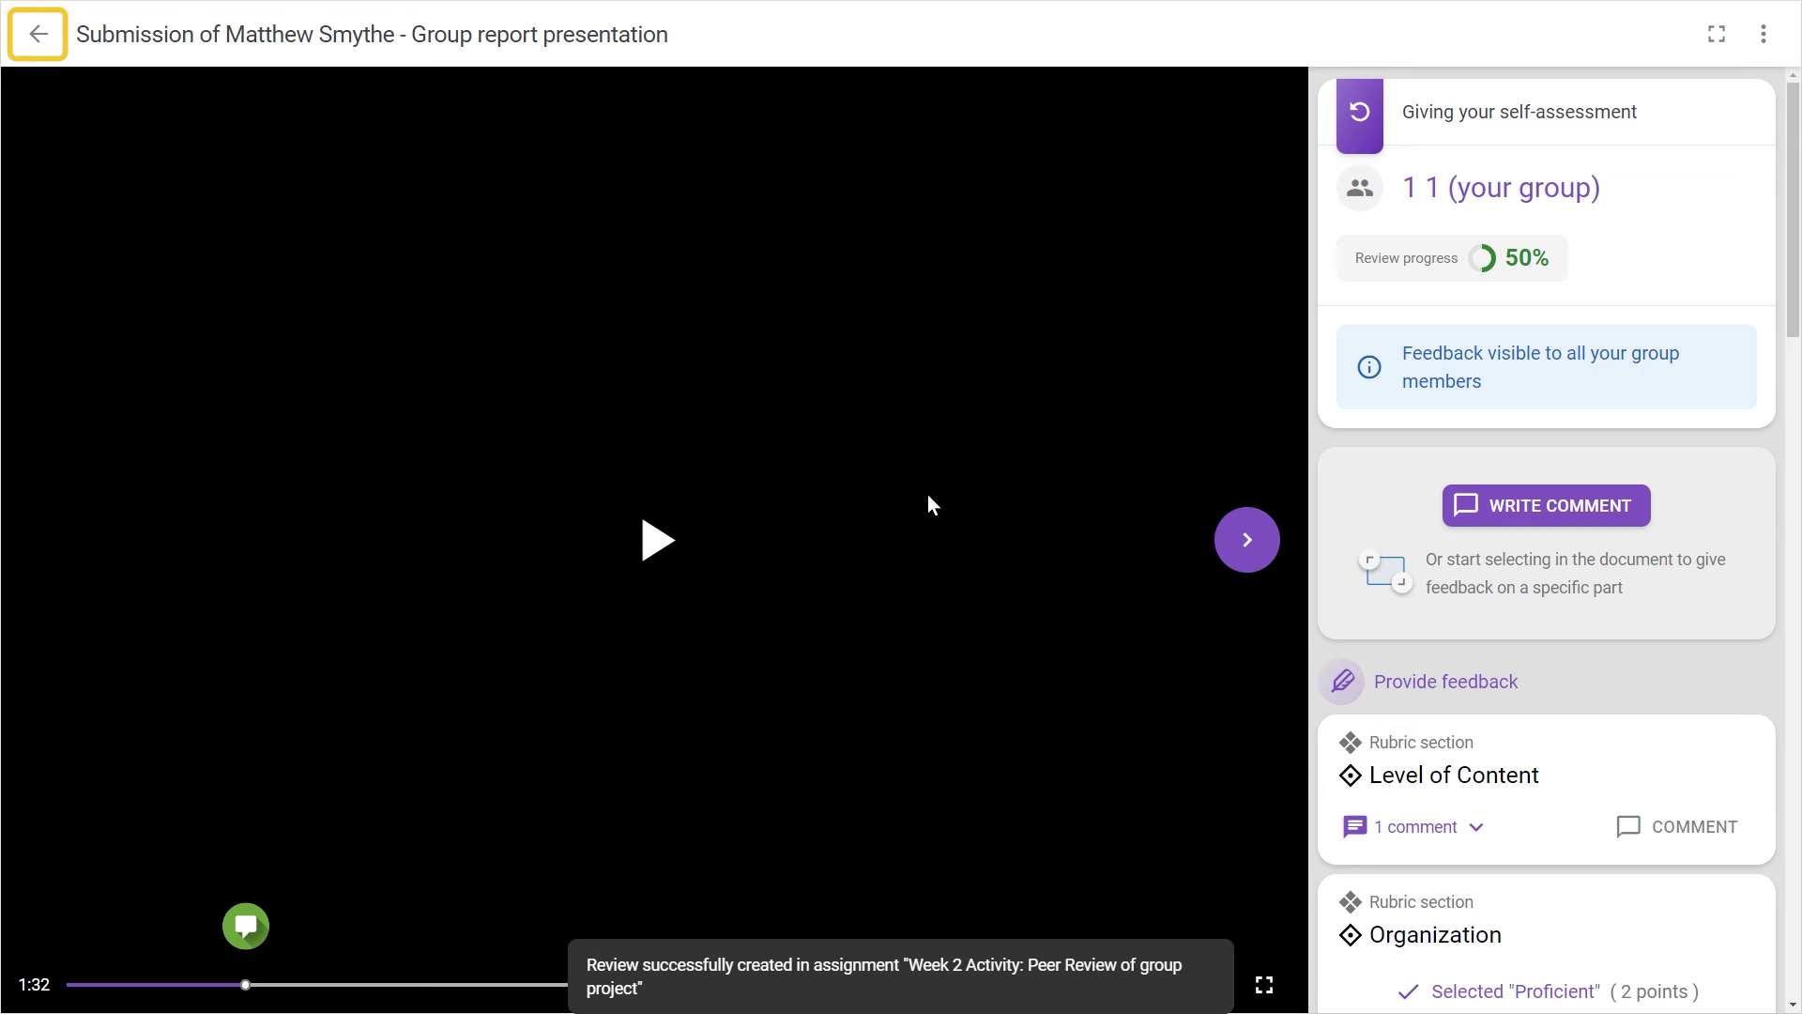
- Back on the feedback overview, rate Grammar & Mechanics as Experienced
{"action": "left_click", "coordinate": [37, 34]}
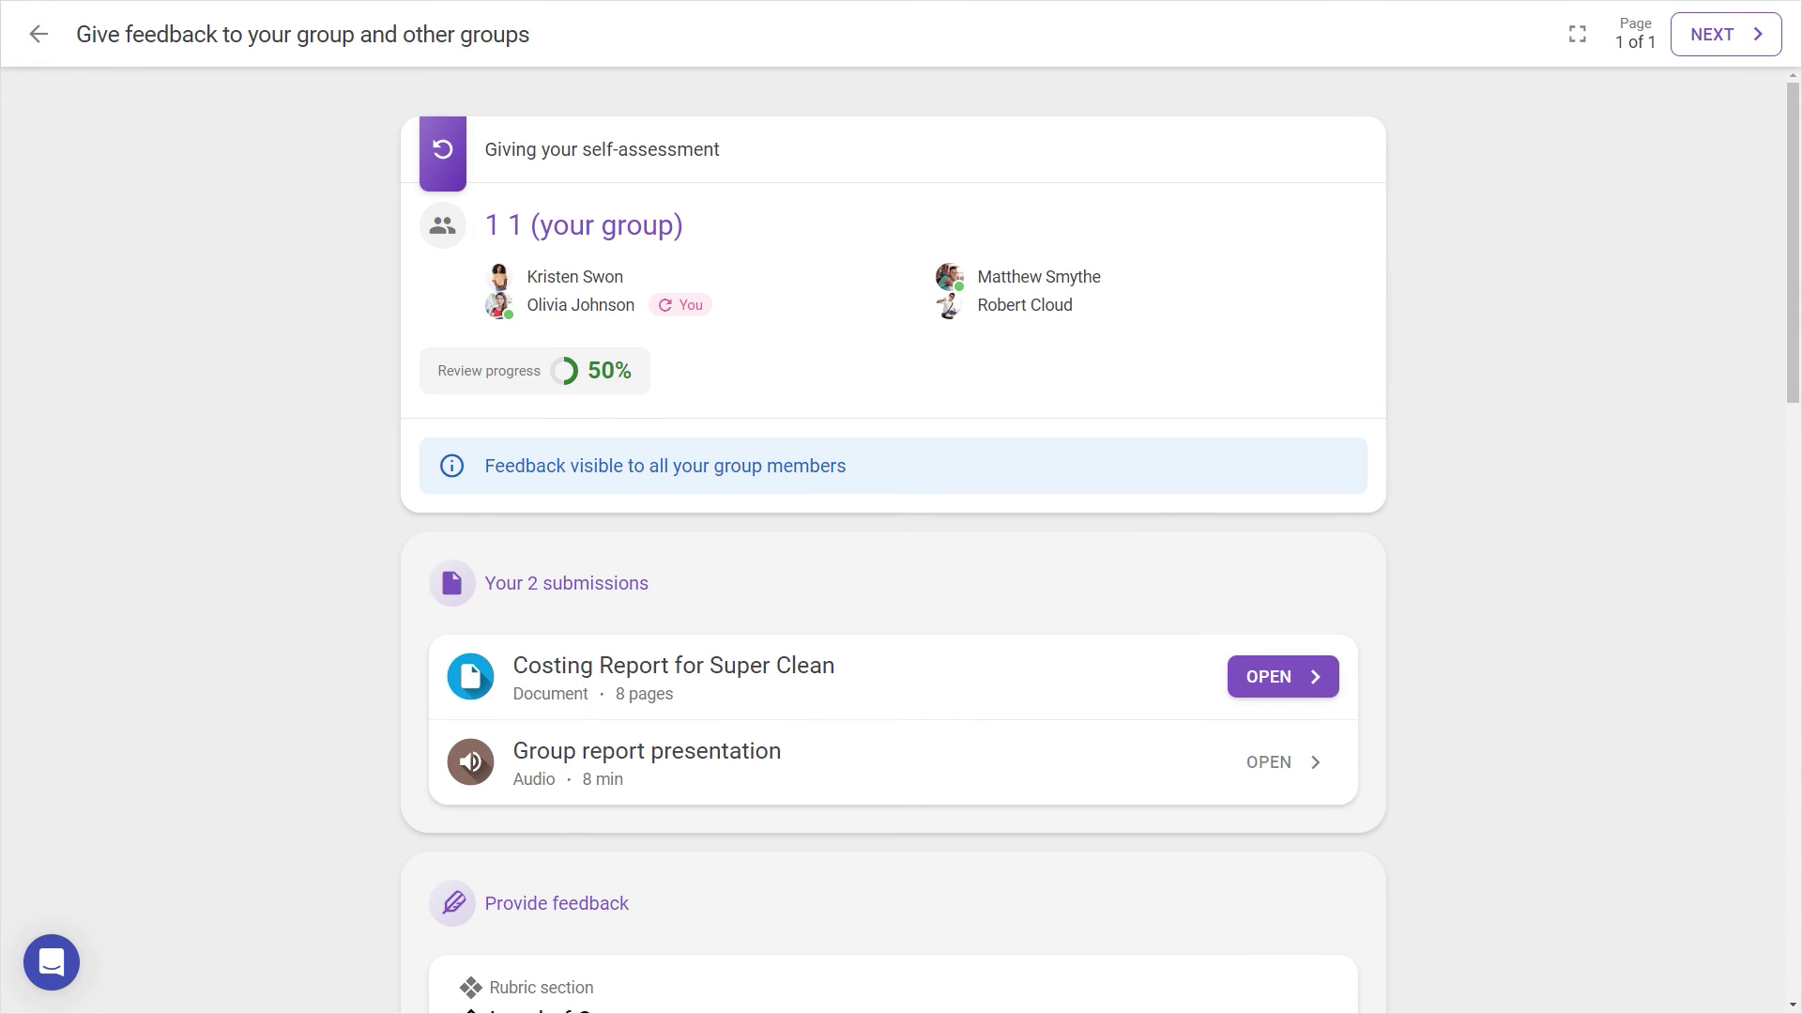
{"action": "scroll", "coordinate": [1793, 282], "scroll_direction": "down", "scroll_amount": 5}
{"action": "scroll", "coordinate": [1786, 797], "scroll_direction": "down", "scroll_amount": 14}
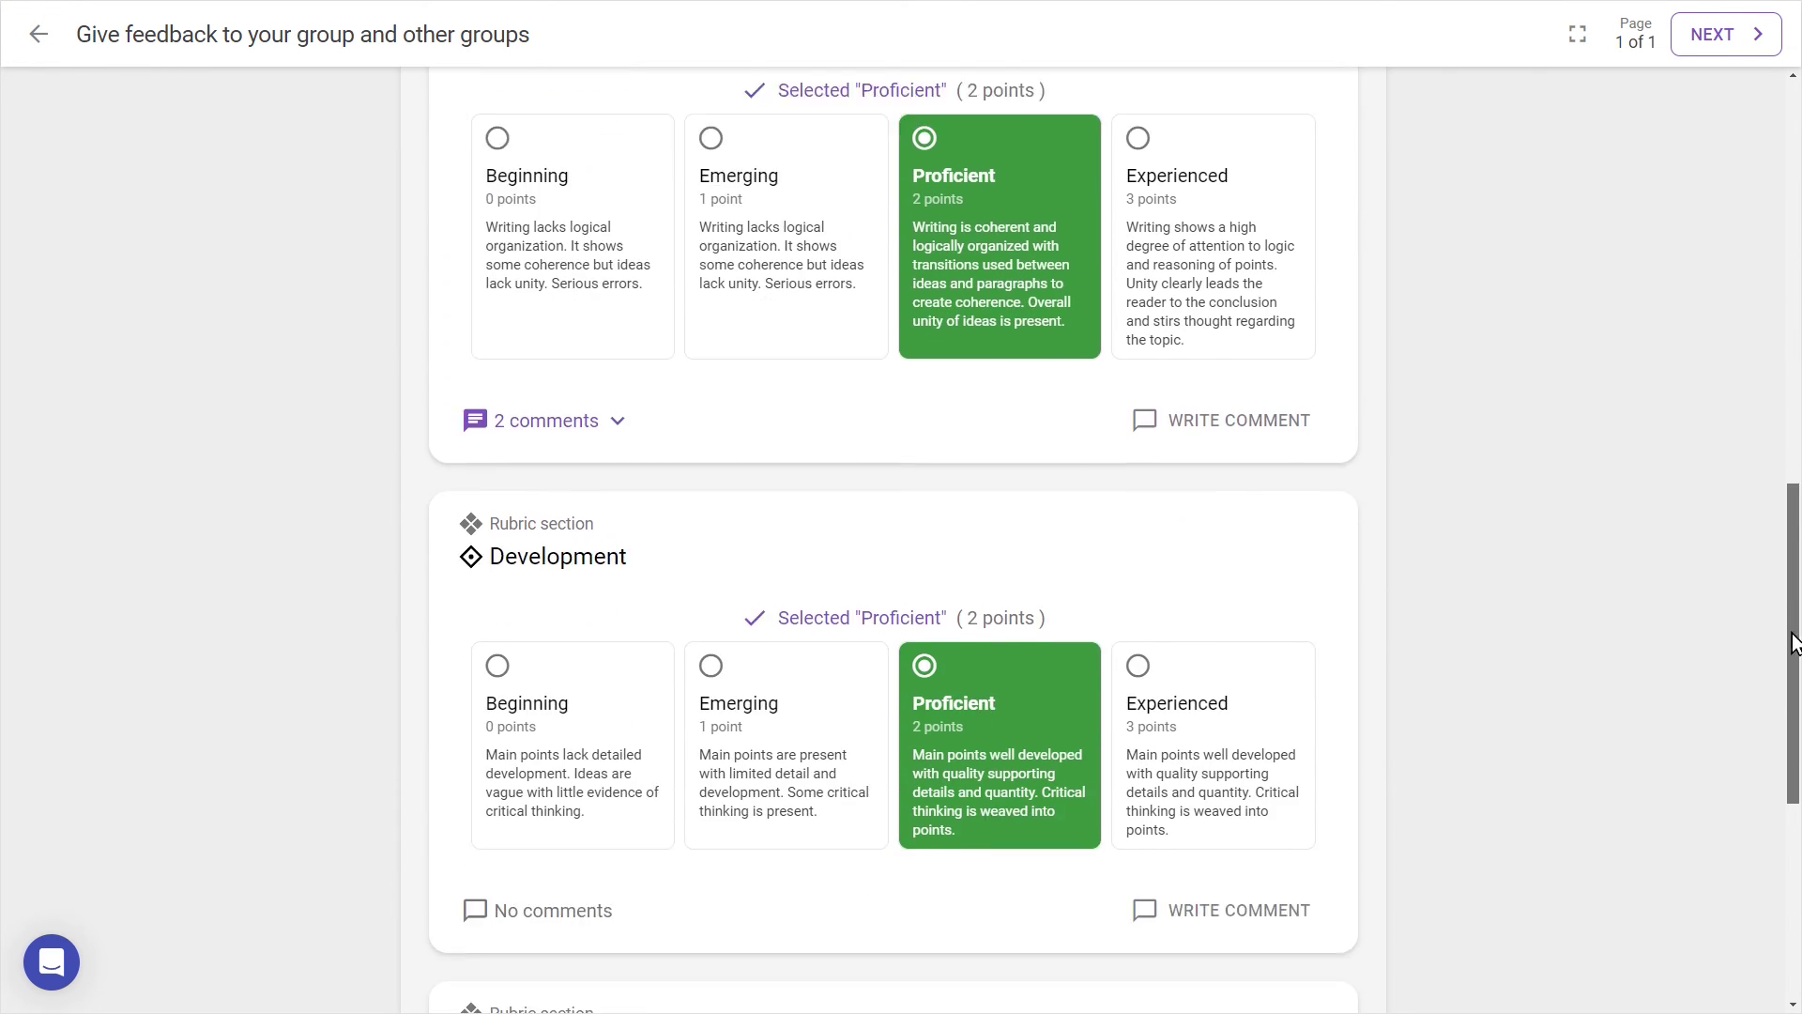
{"action": "left_click", "coordinate": [1216, 694]}
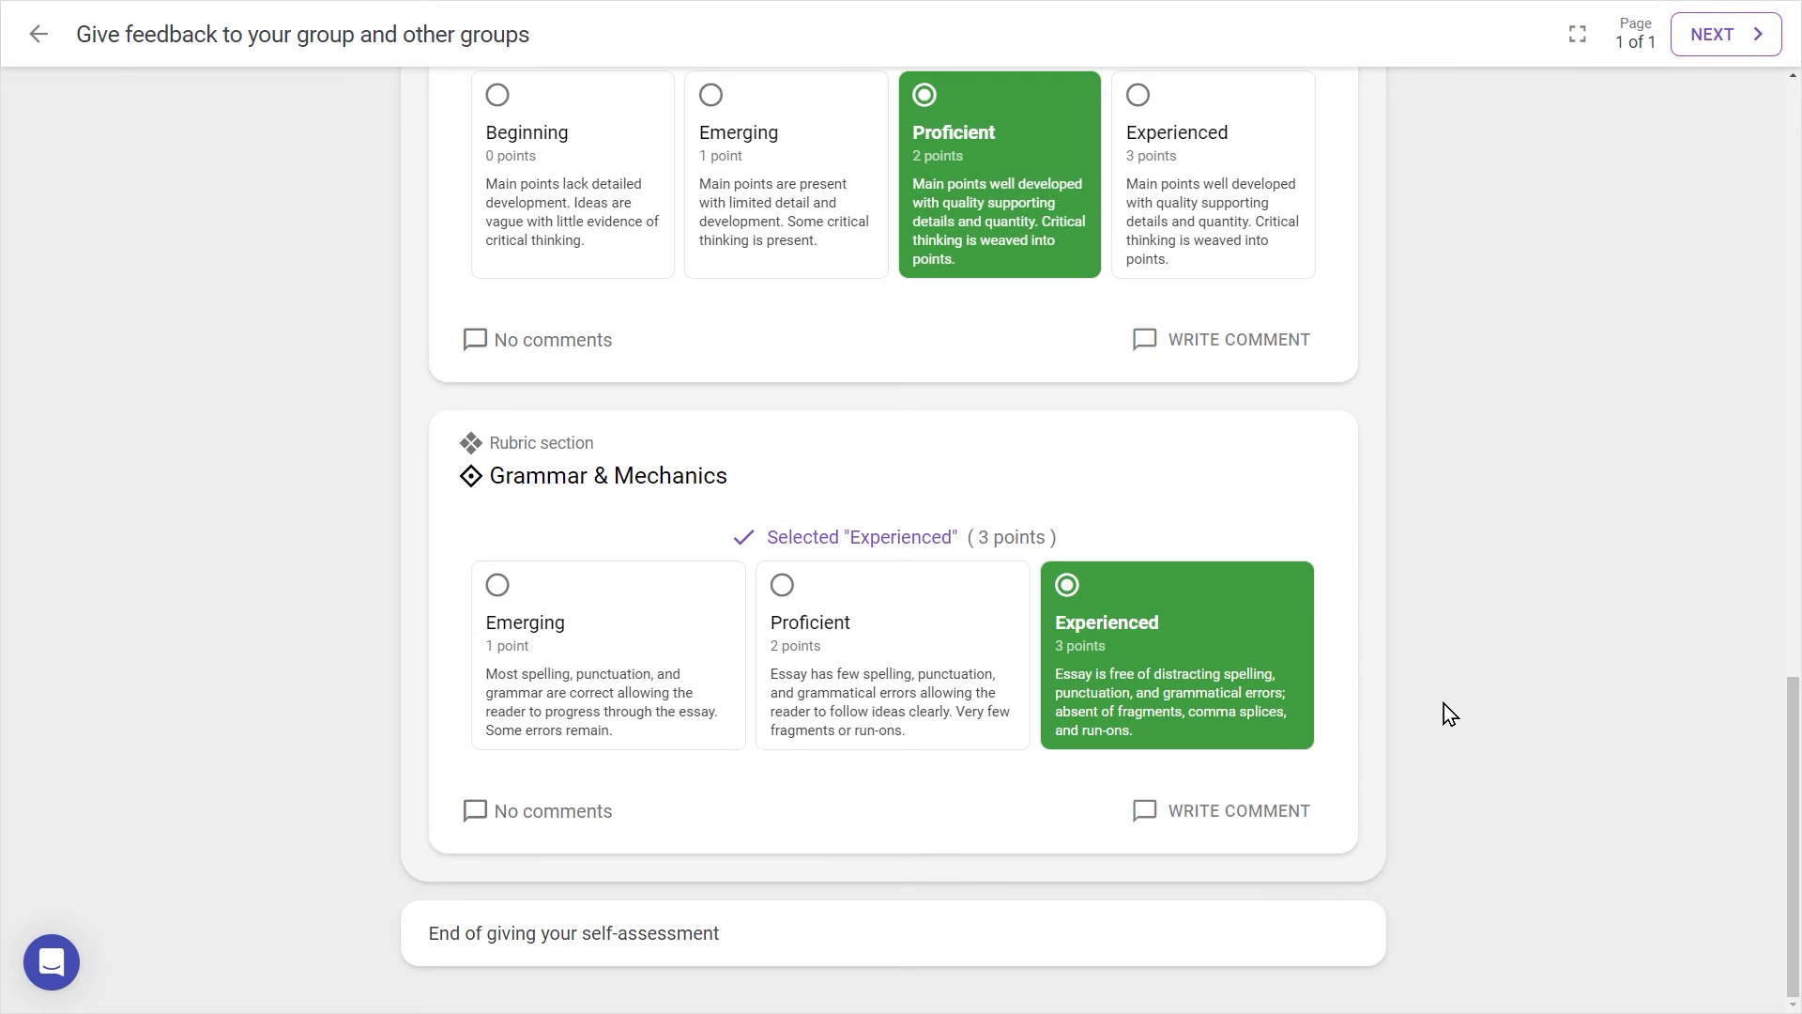
- Review the other group, go through the ratings comparison, and mark the feedback step DONE
{"action": "left_click", "coordinate": [1732, 38]}
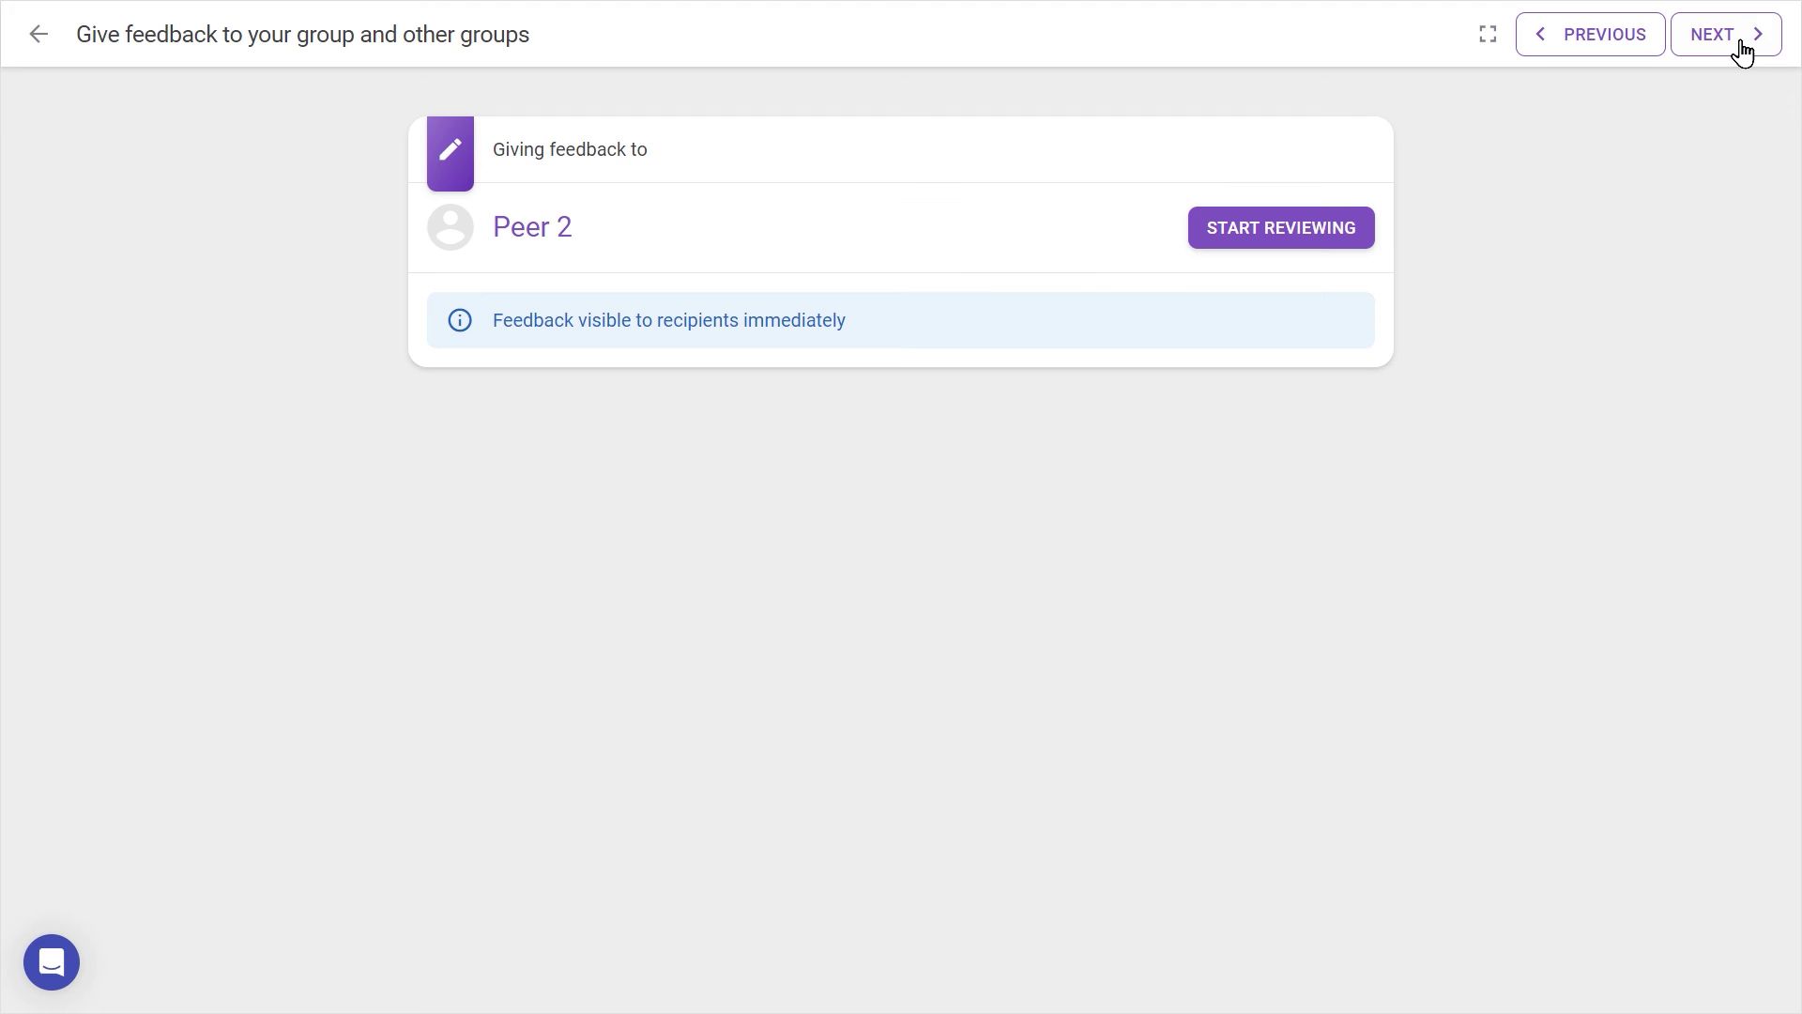
{"action": "left_click", "coordinate": [1348, 237]}
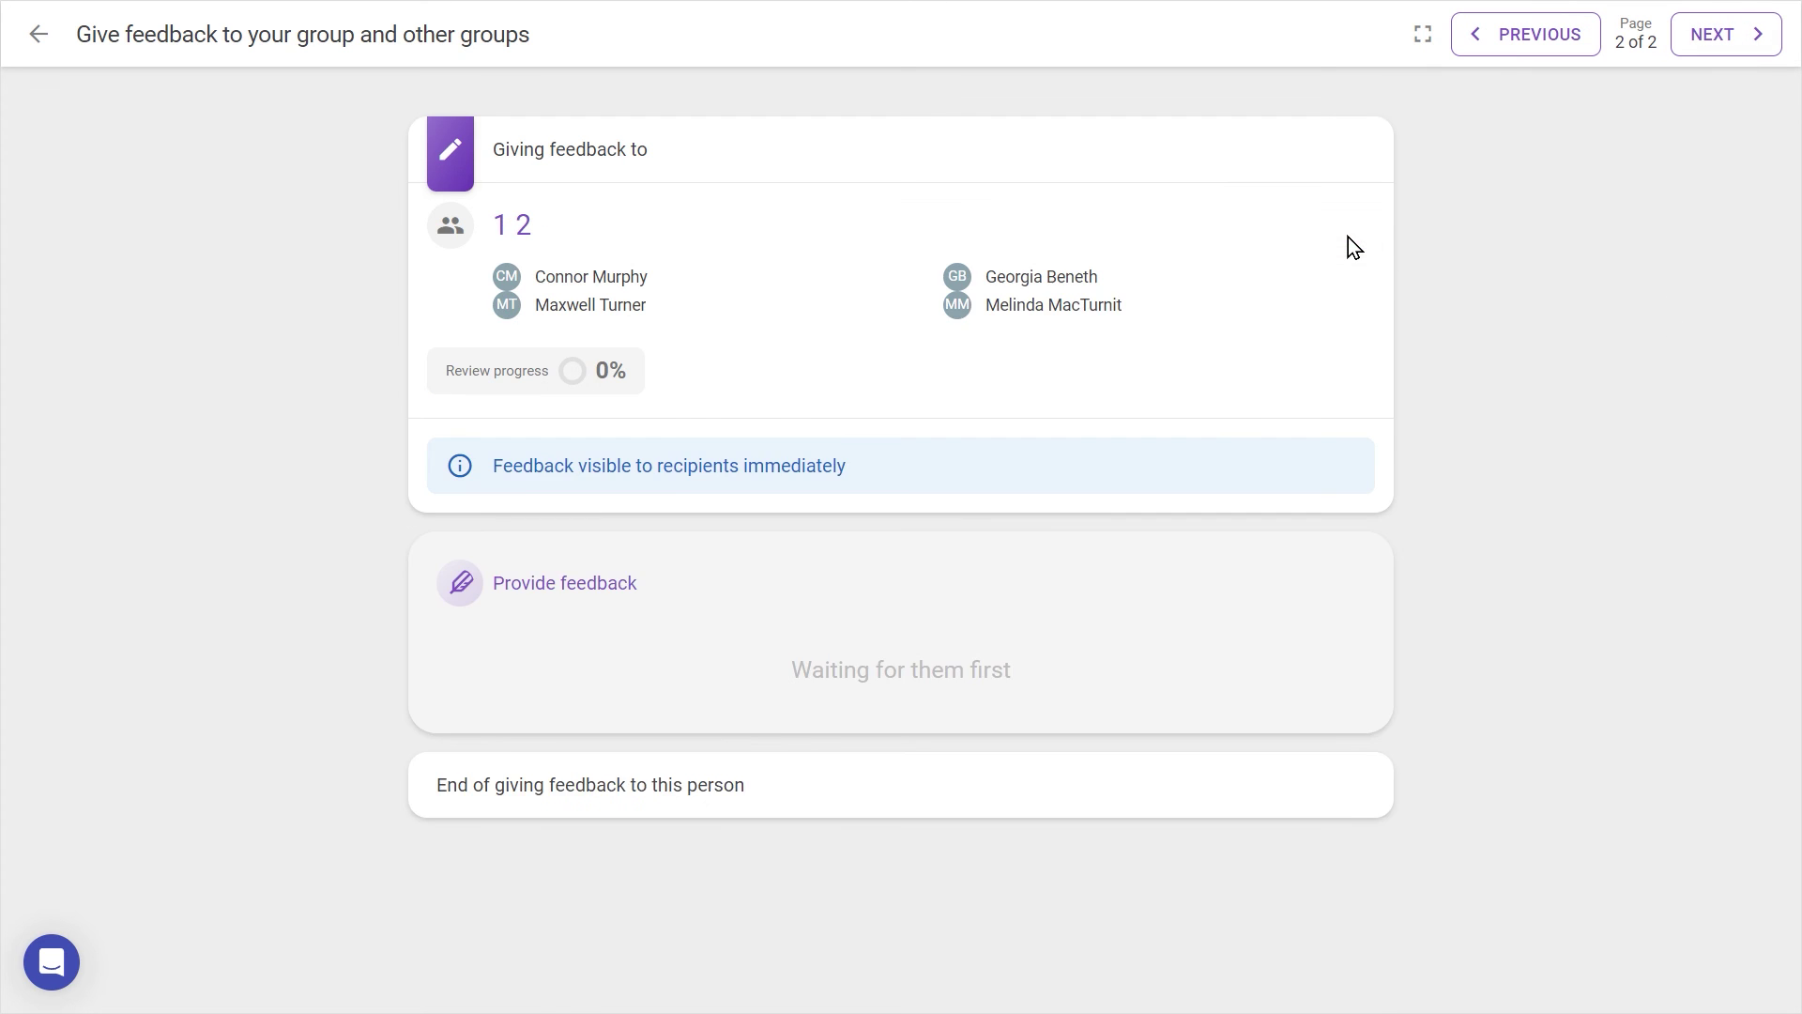
{"action": "left_click", "coordinate": [1735, 45]}
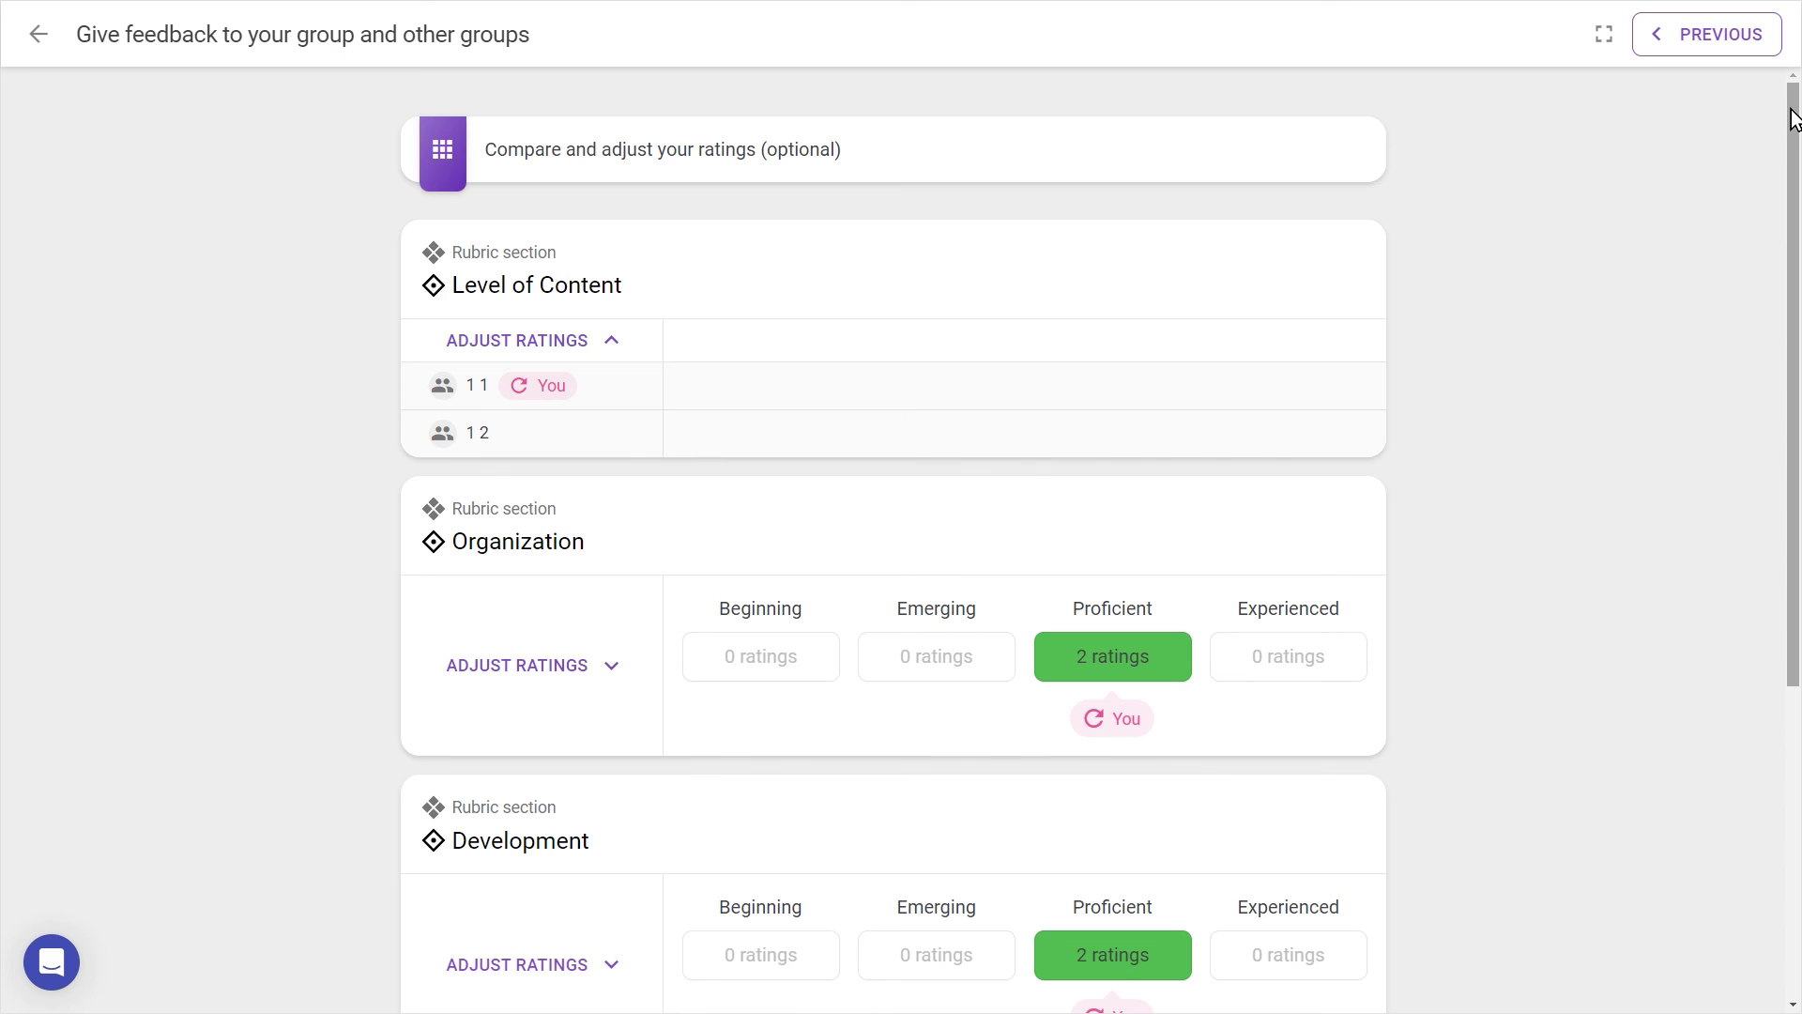
{"action": "left_click_drag", "start_coordinate": [1793, 120], "coordinate": [1777, 570]}
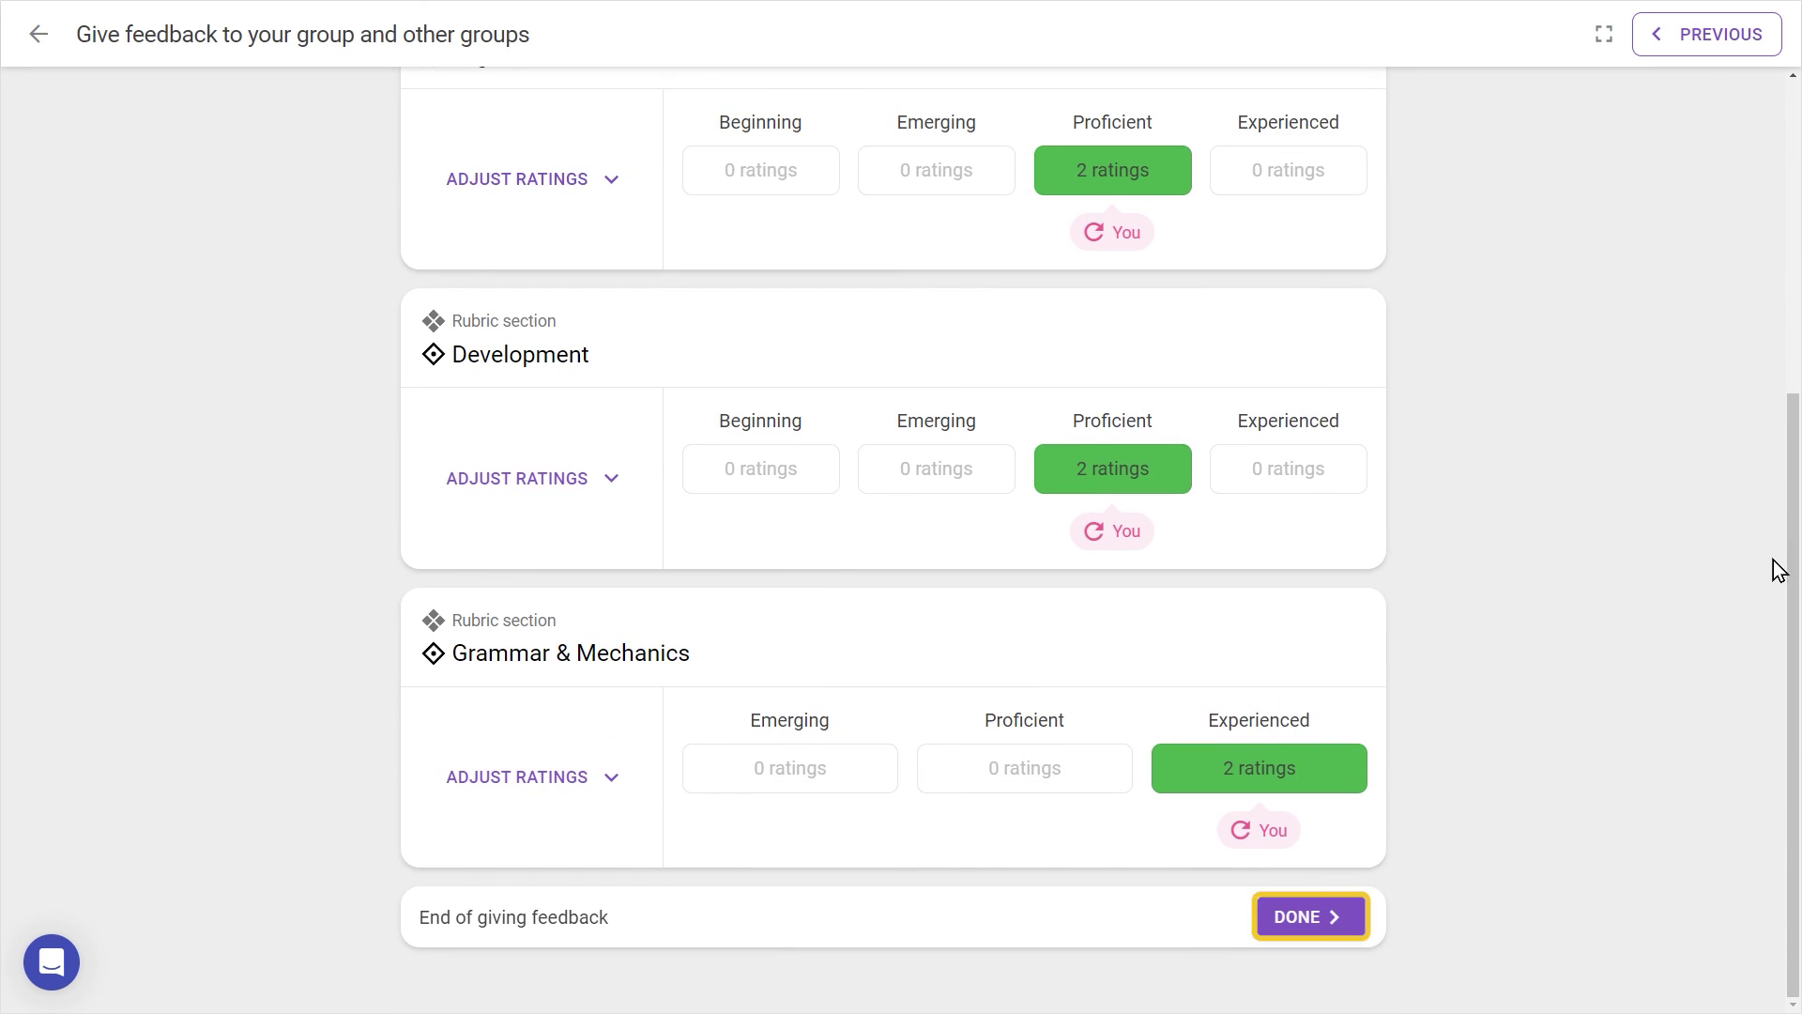
{"action": "left_click", "coordinate": [1337, 918]}
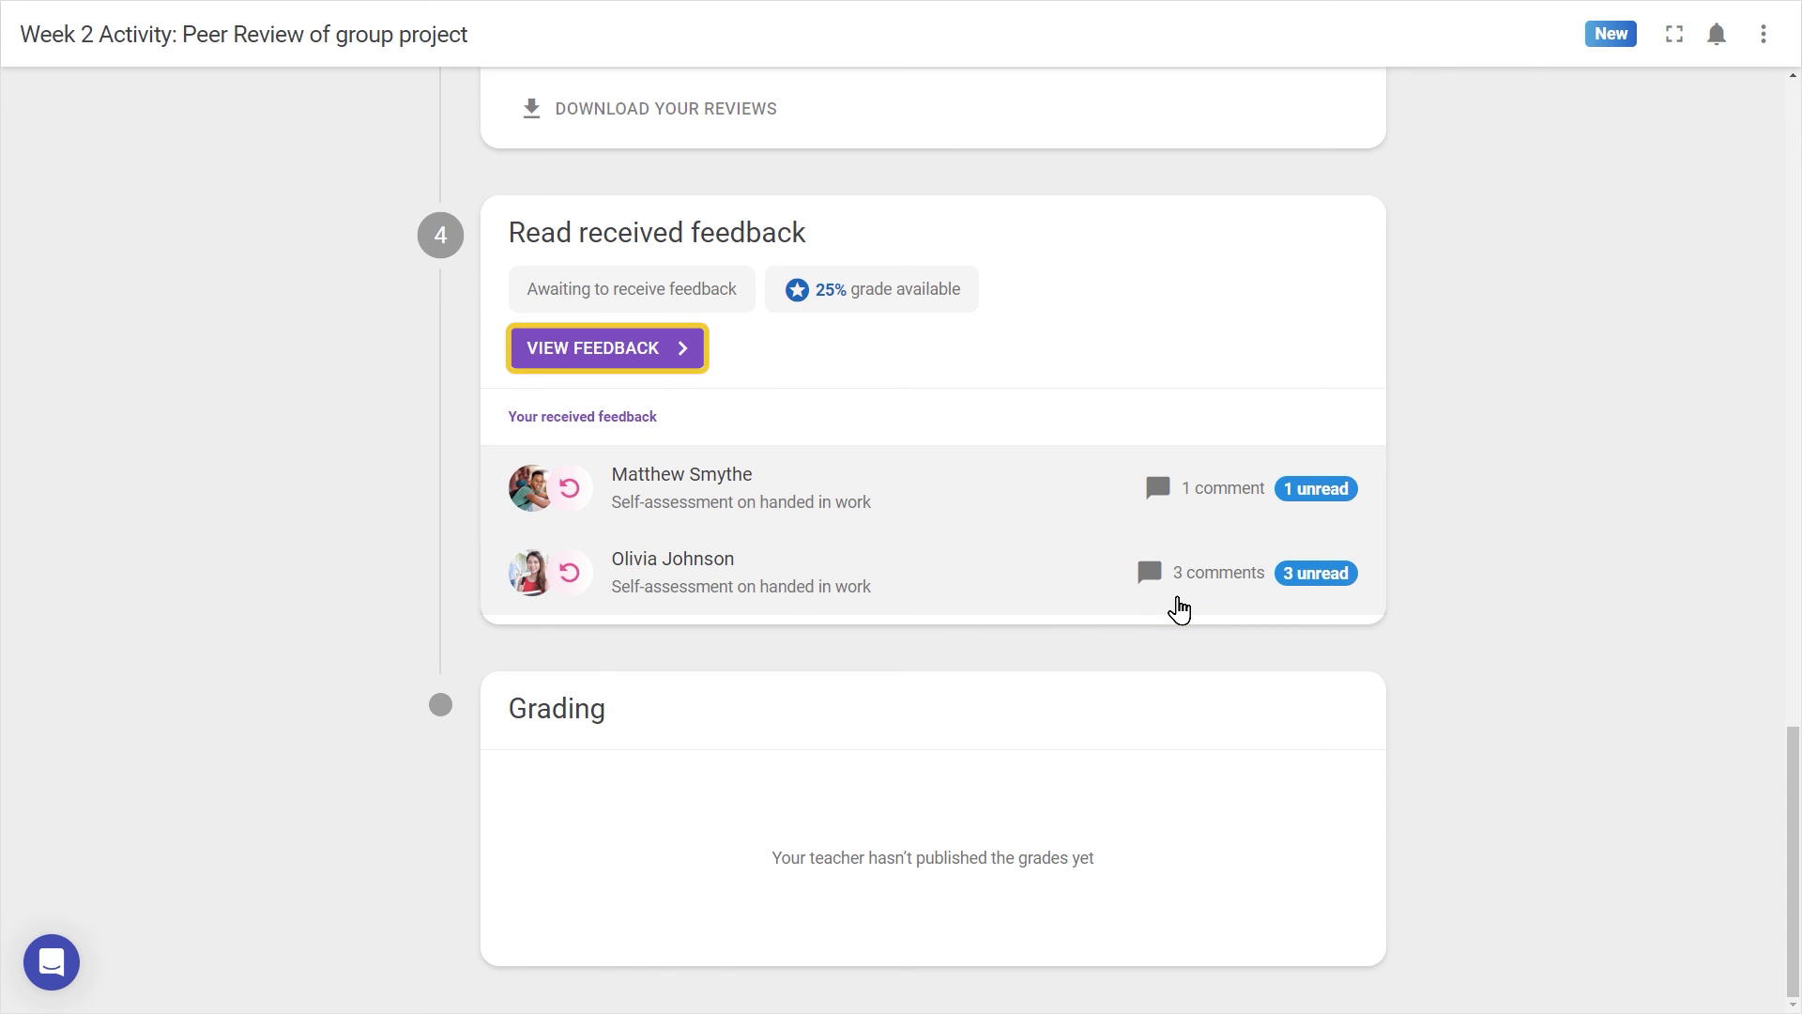
- Reply 'I agree we could have gone in more depth in the introduction' and check the Grading card
{"action": "left_click", "coordinate": [970, 588]}
{"action": "left_click_drag", "start_coordinate": [1794, 293], "coordinate": [1793, 865]}
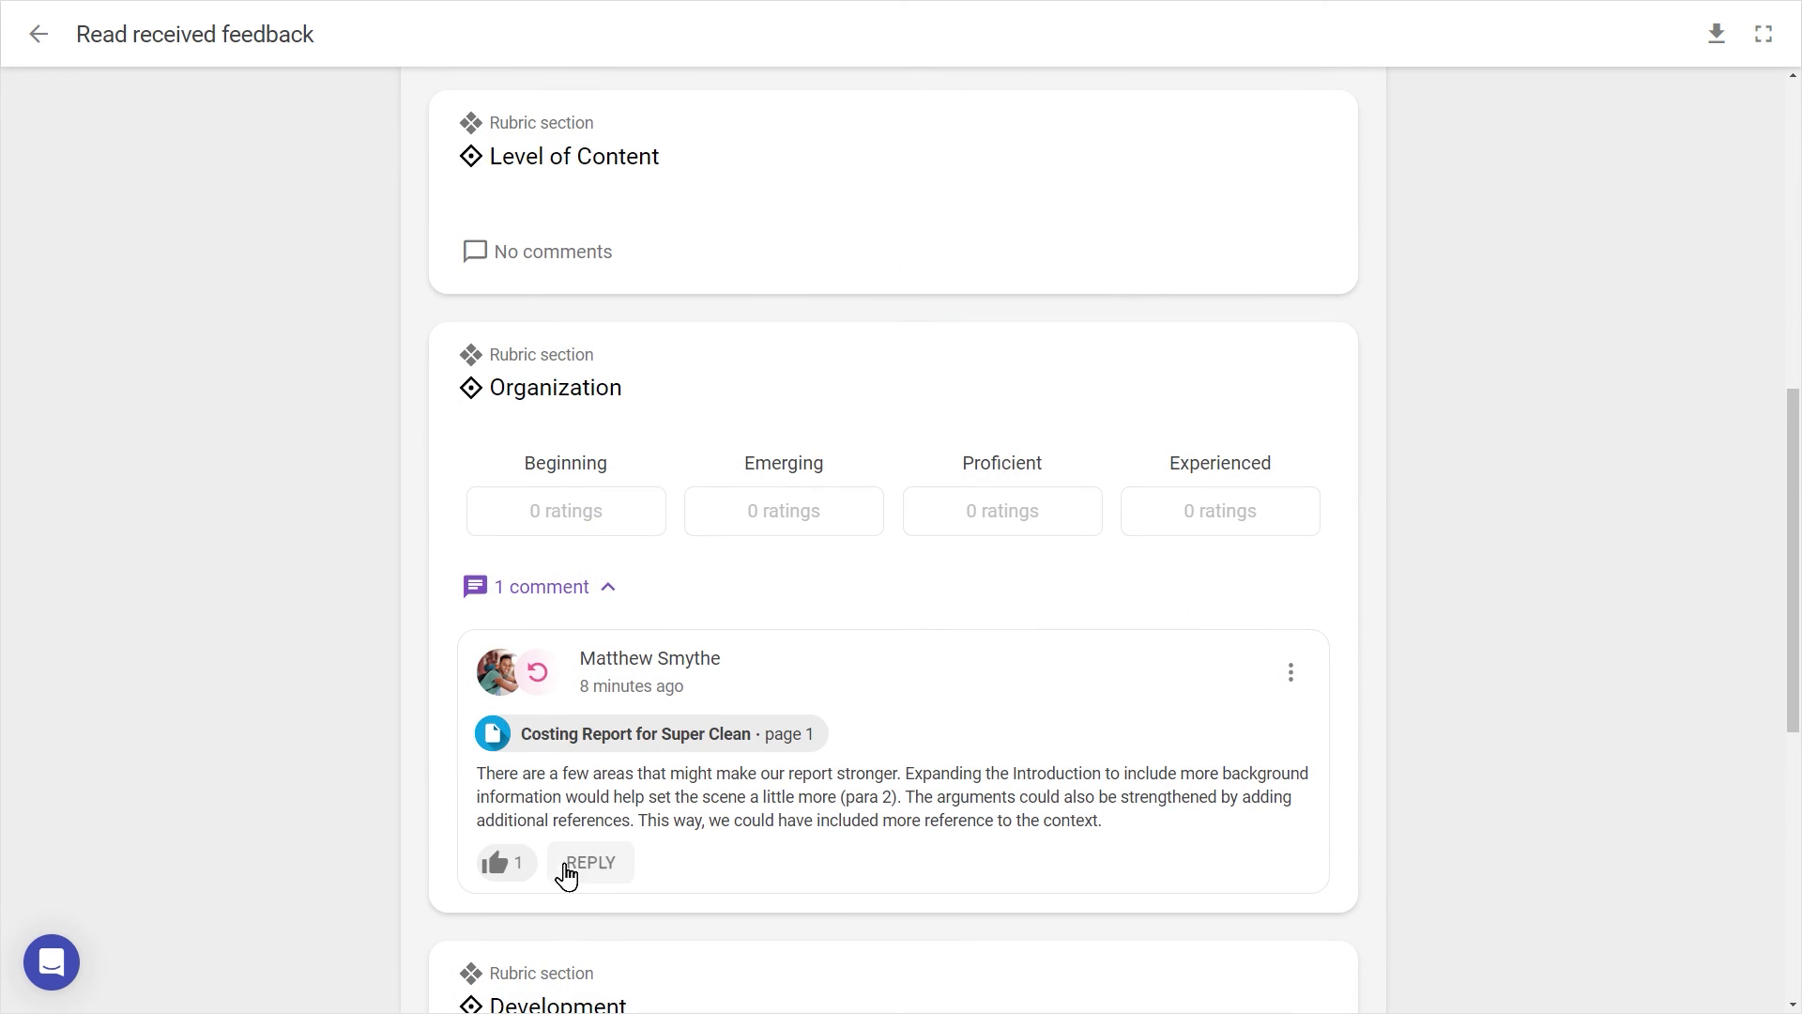
{"action": "left_click", "coordinate": [567, 873]}
{"action": "left_click", "coordinate": [696, 957]}
{"action": "type", "text": "I agree we could have gone in more depth in the"}
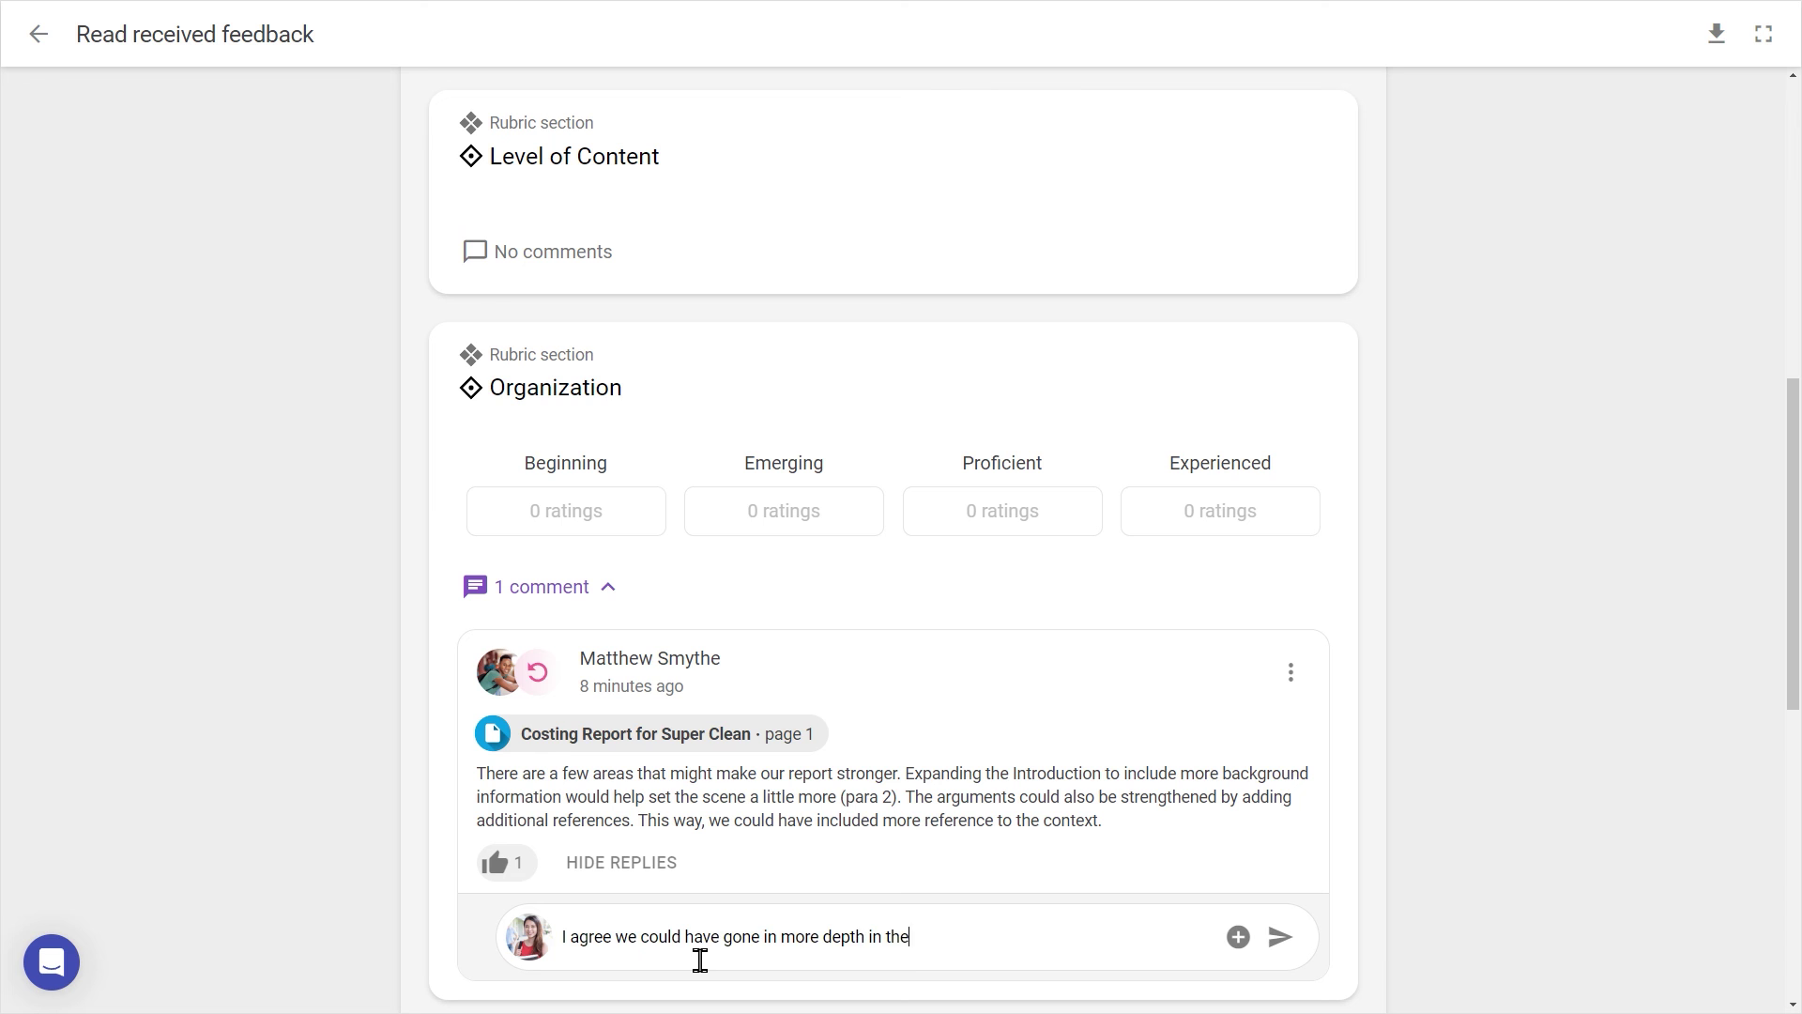
{"action": "type", "text": " introduction"}
{"action": "key", "text": "Return"}
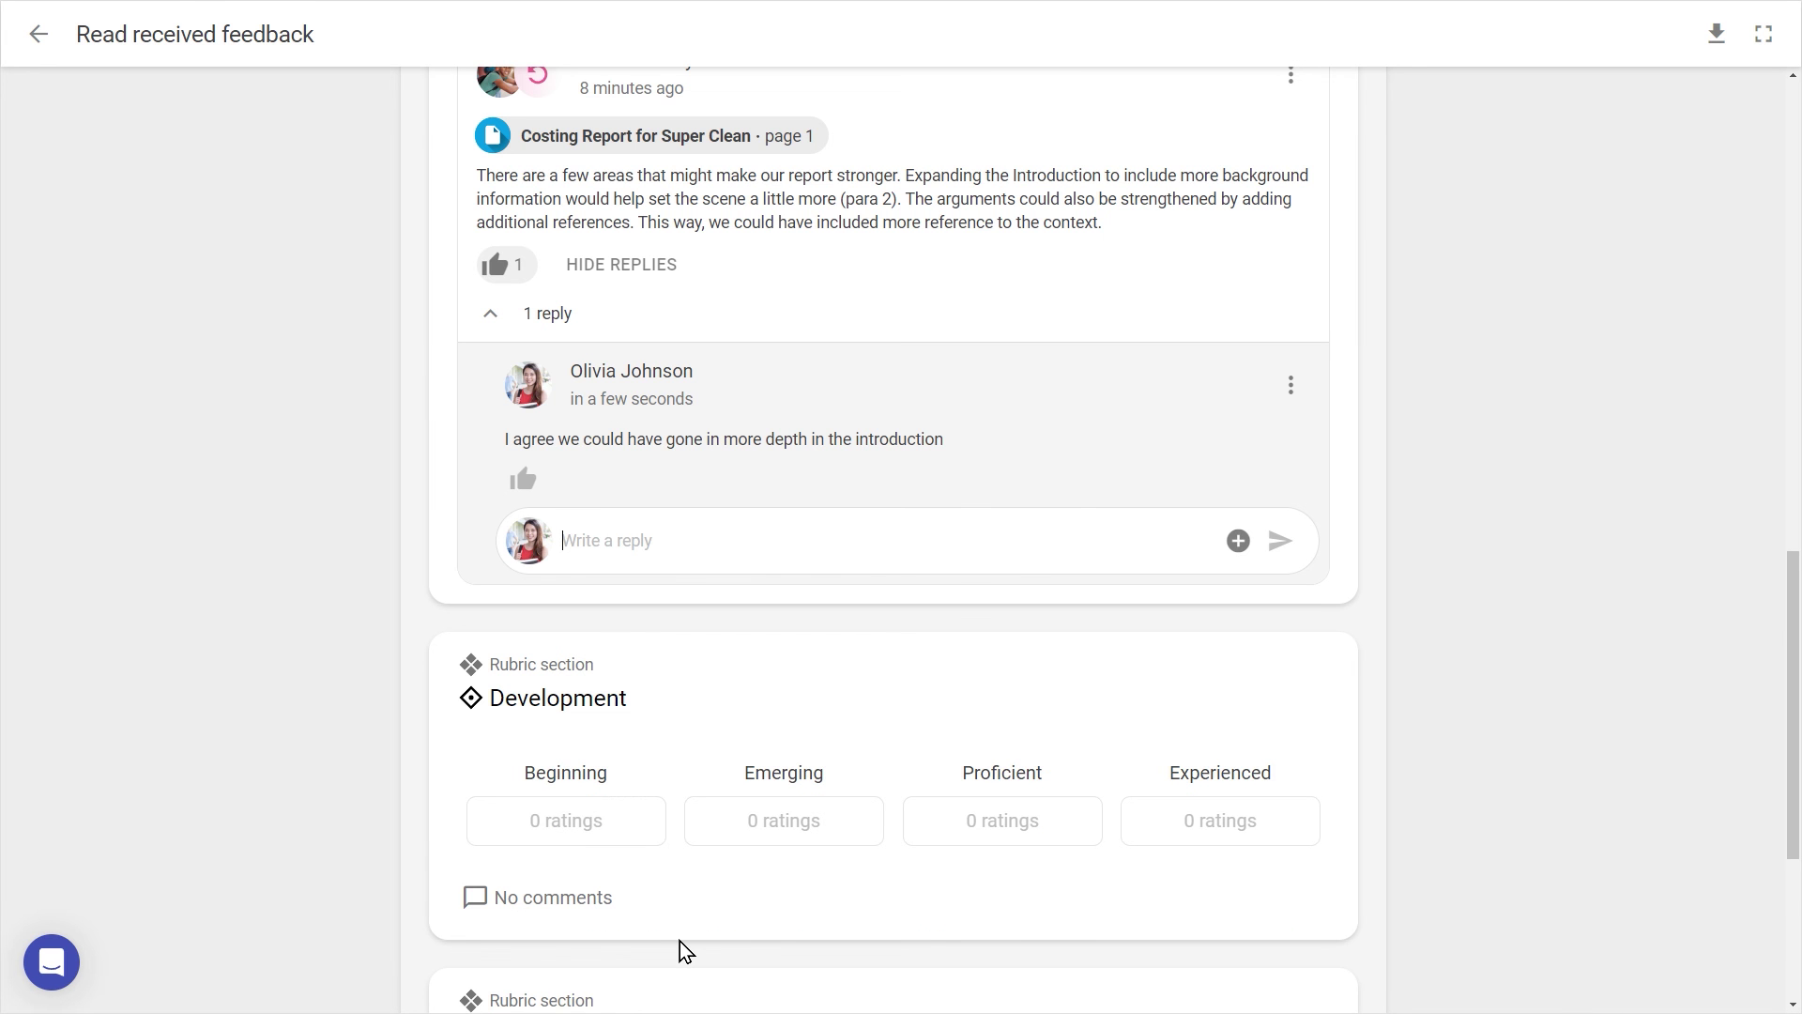
{"action": "left_click_drag", "start_coordinate": [1791, 563], "coordinate": [1781, 75]}
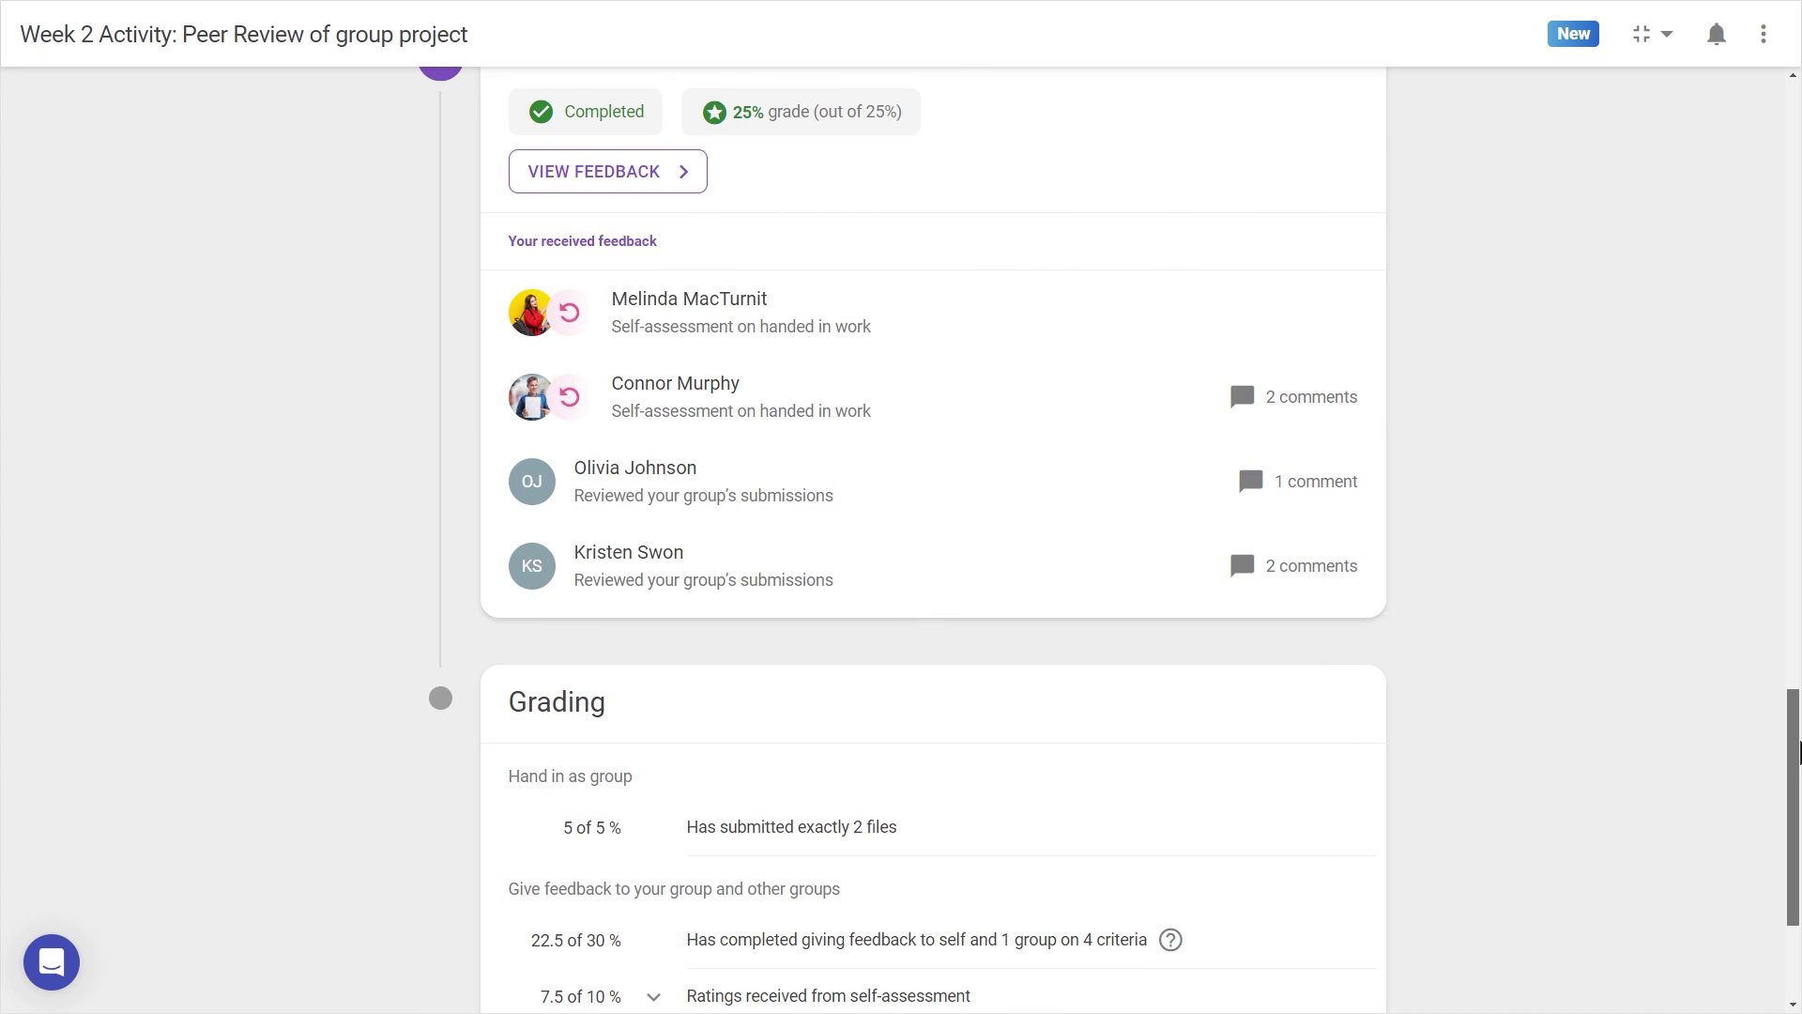
{"action": "left_click_drag", "start_coordinate": [1797, 751], "coordinate": [1784, 939]}
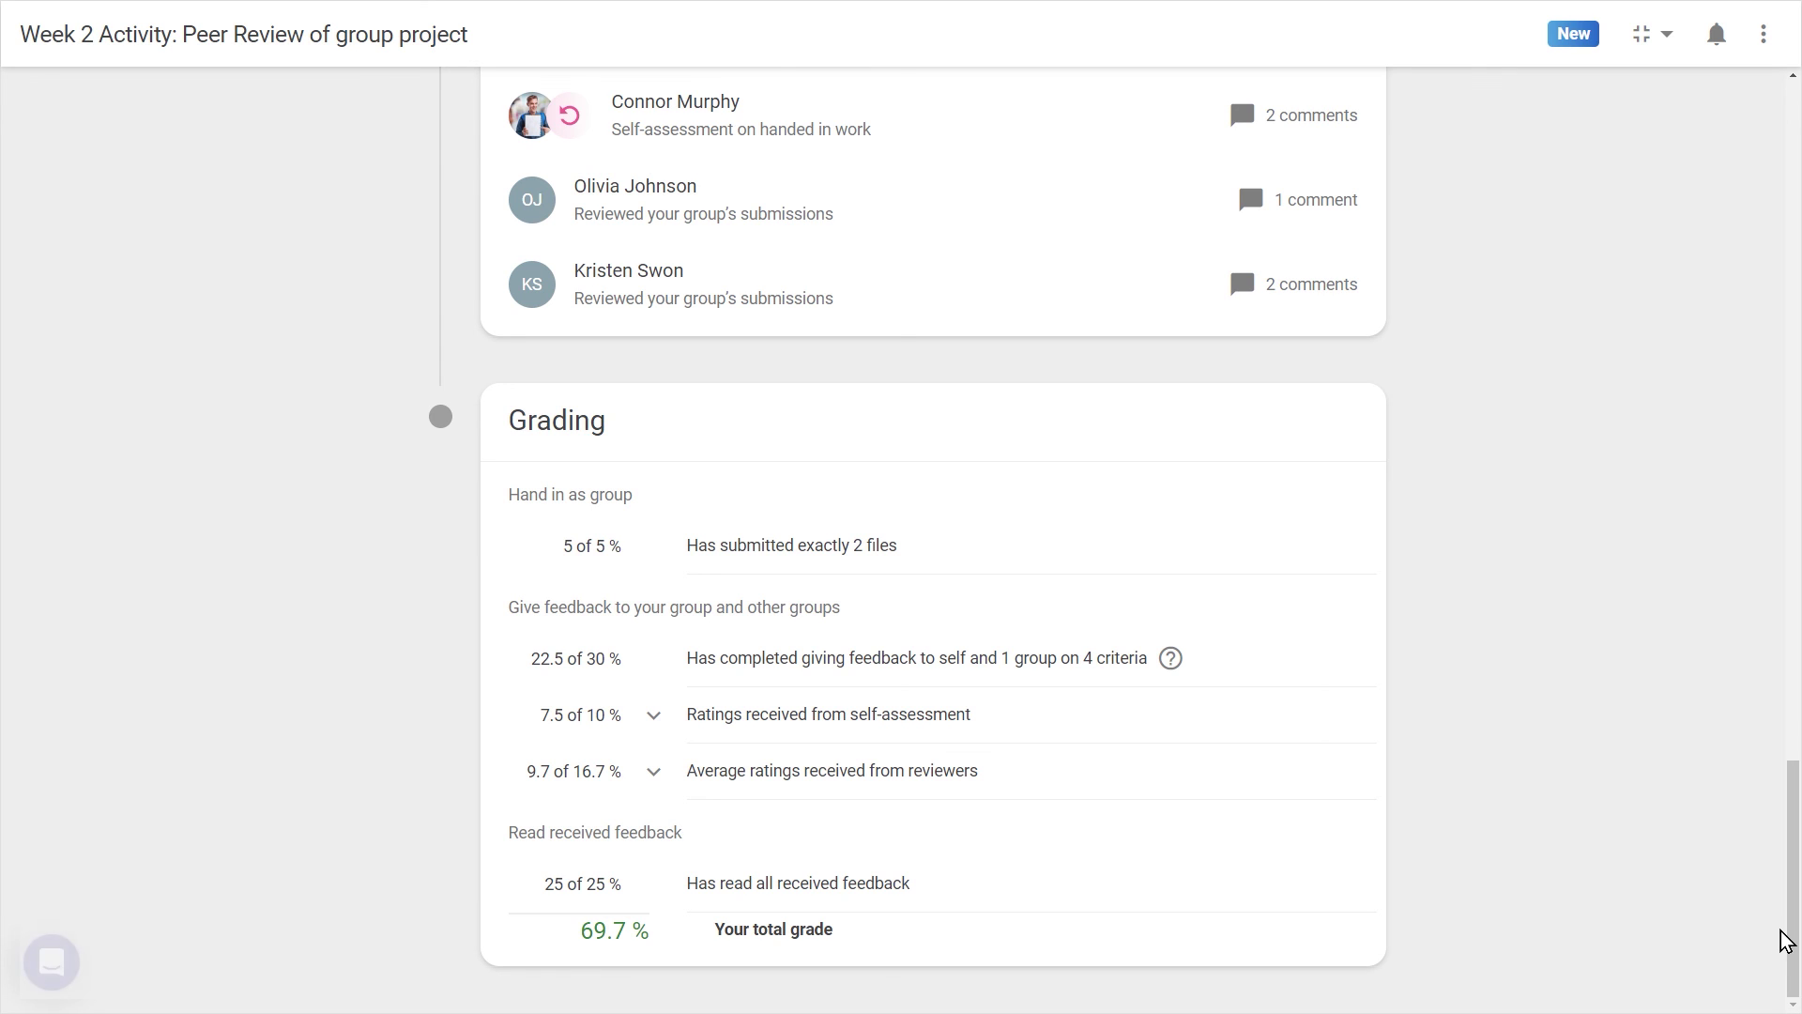
{"action": "left_click", "coordinate": [132, 925]}
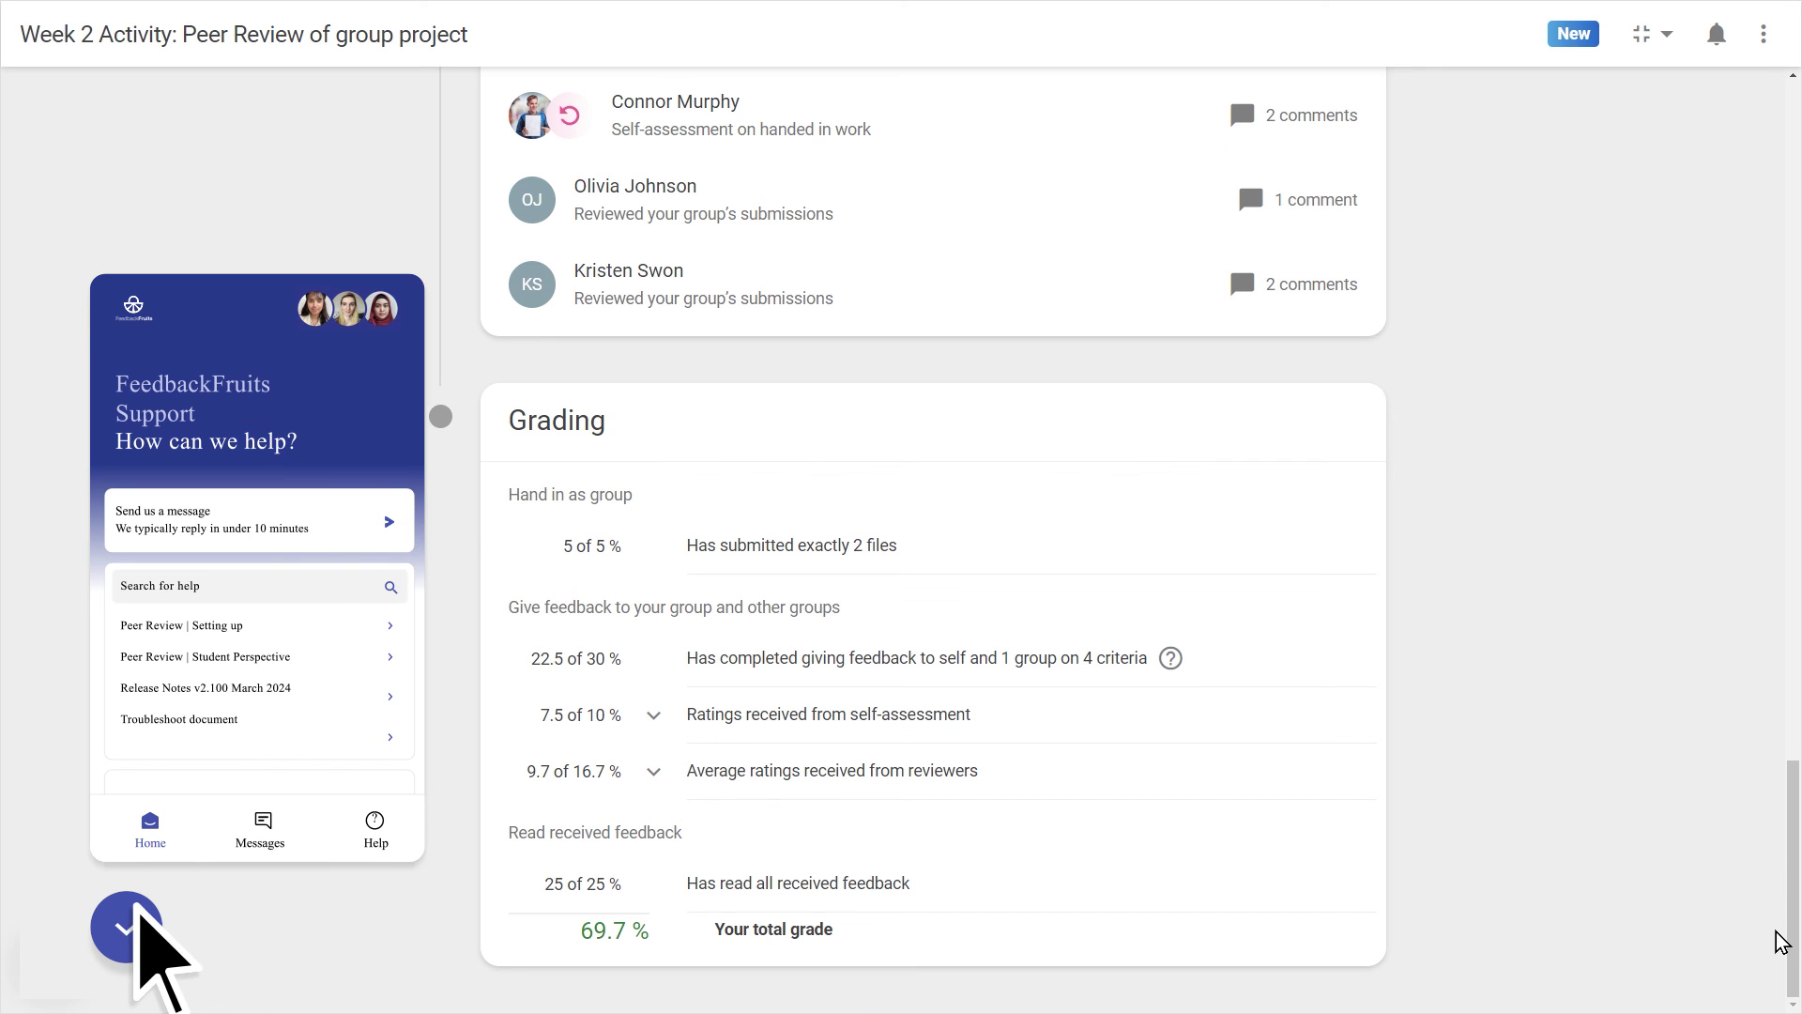
{"action": "left_click", "coordinate": [300, 511]}
{"action": "type", "text": "Hi, I could use some help..."}
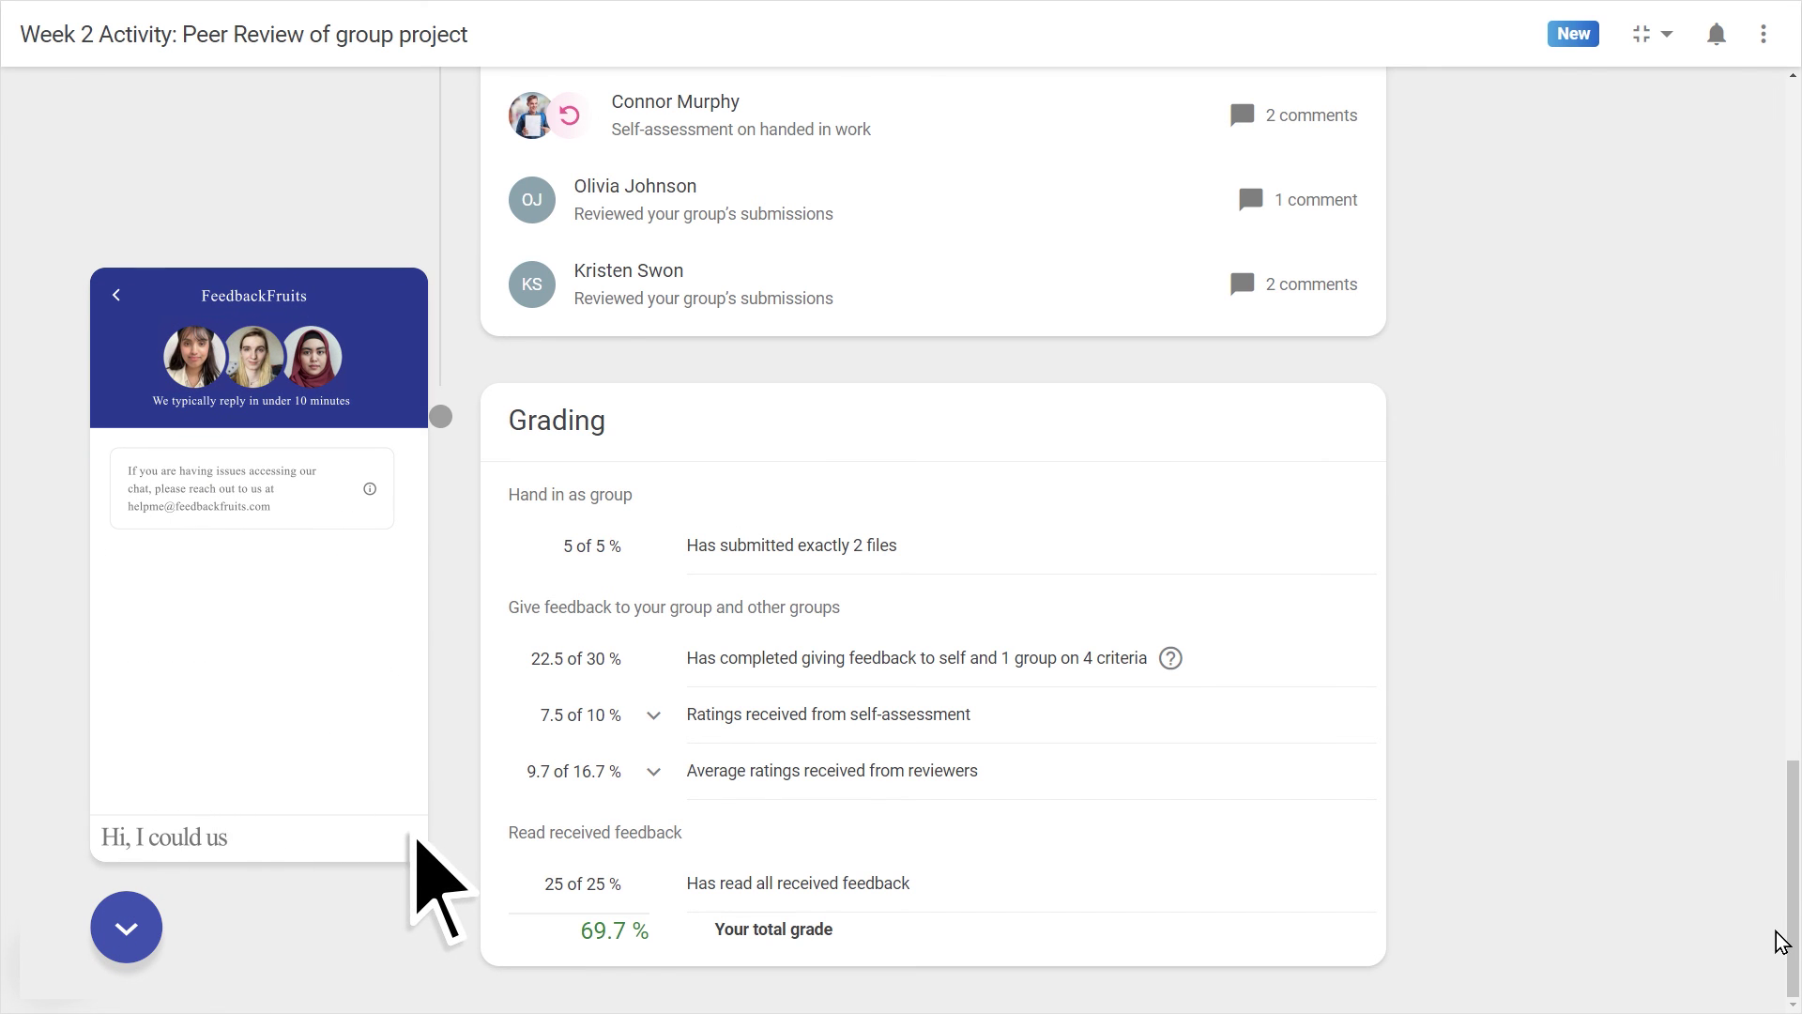